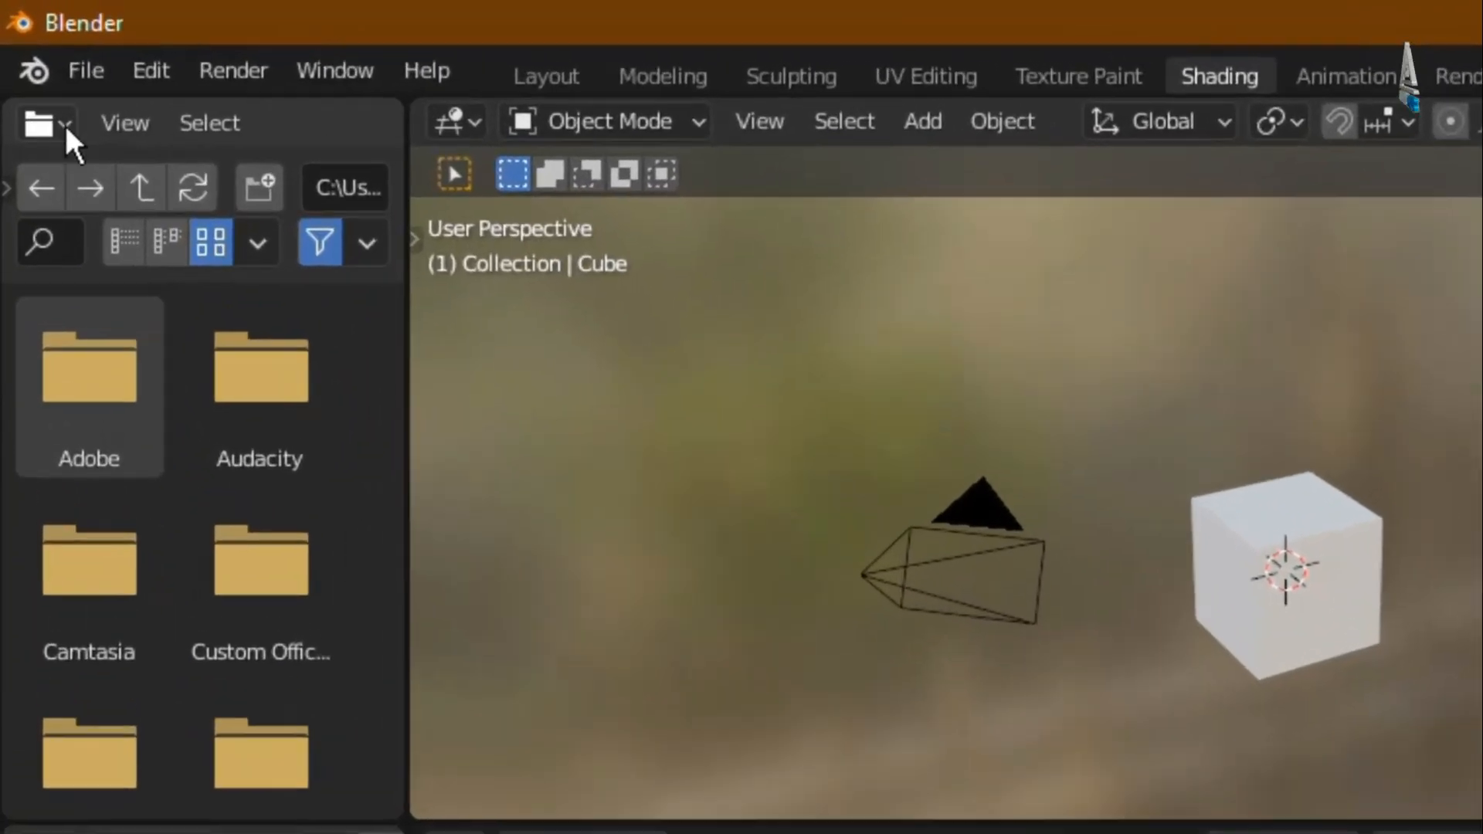
left_click(36, 68)
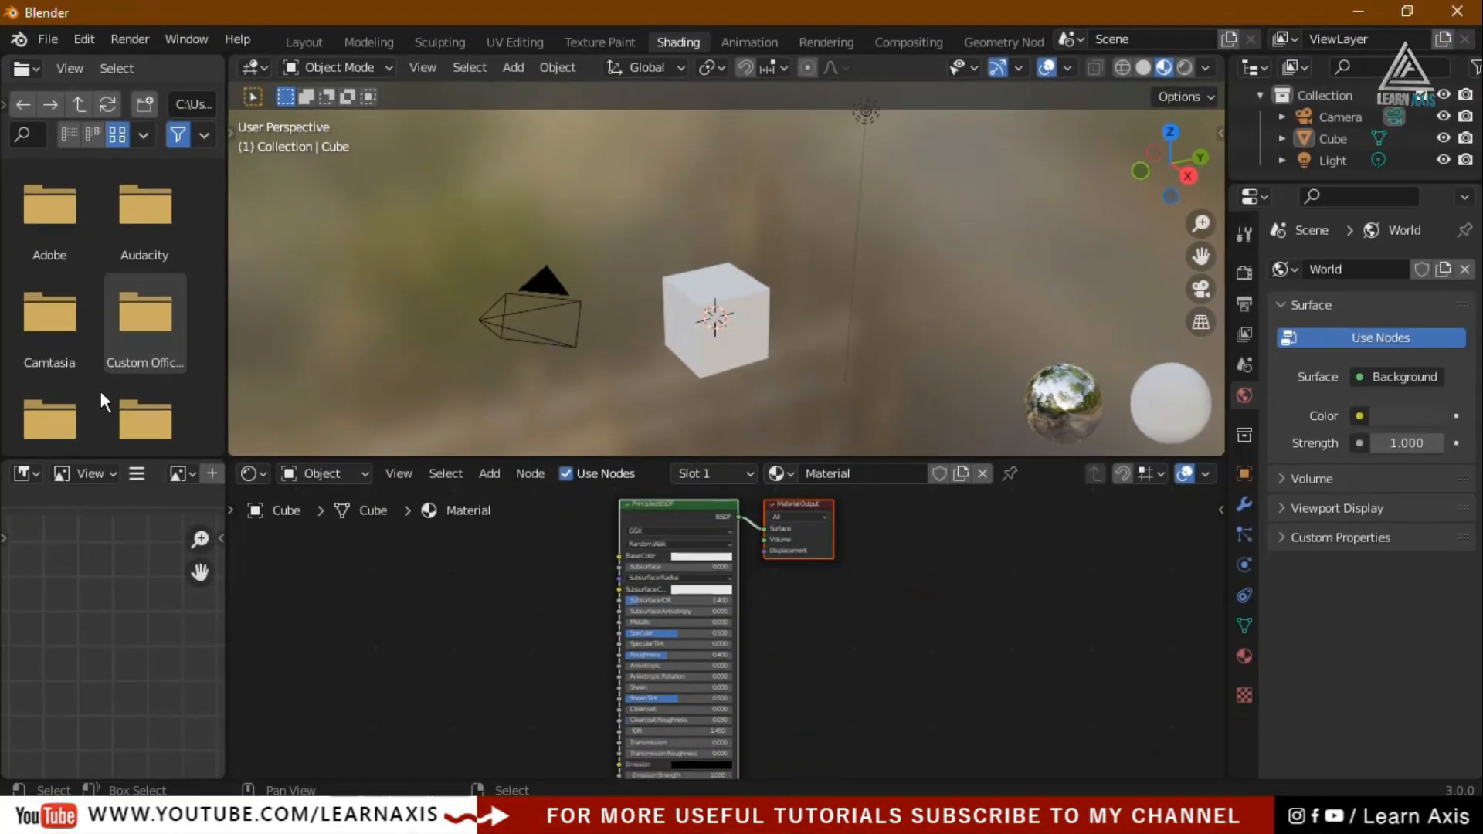
scroll(105, 618, "down", 4)
scroll(105, 619, "up", 1)
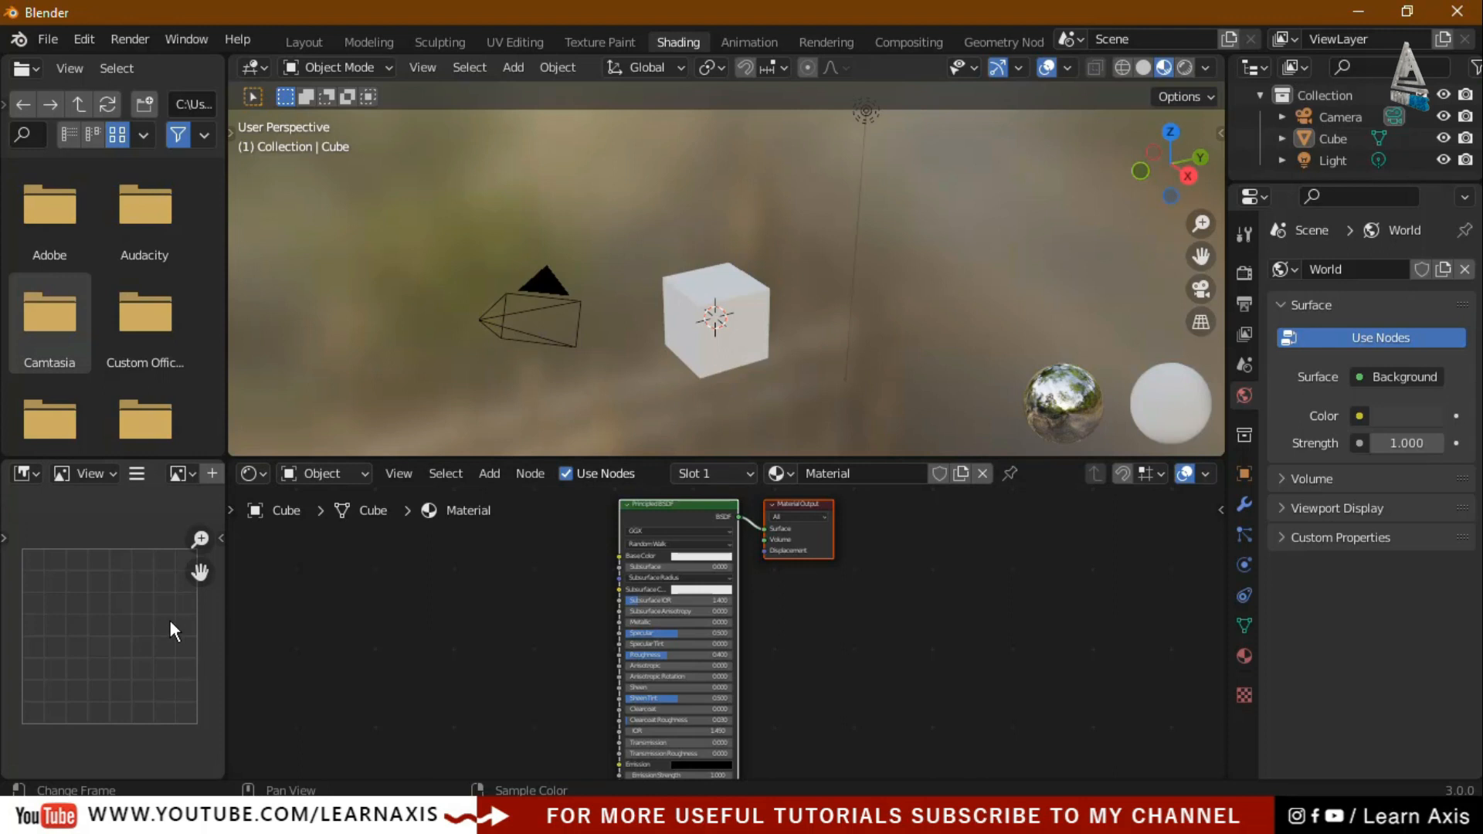
- Join the shader editor over the neighbouring image editor area and lower the boundary between the shader editor and the 3D viewport
right_click(224, 606)
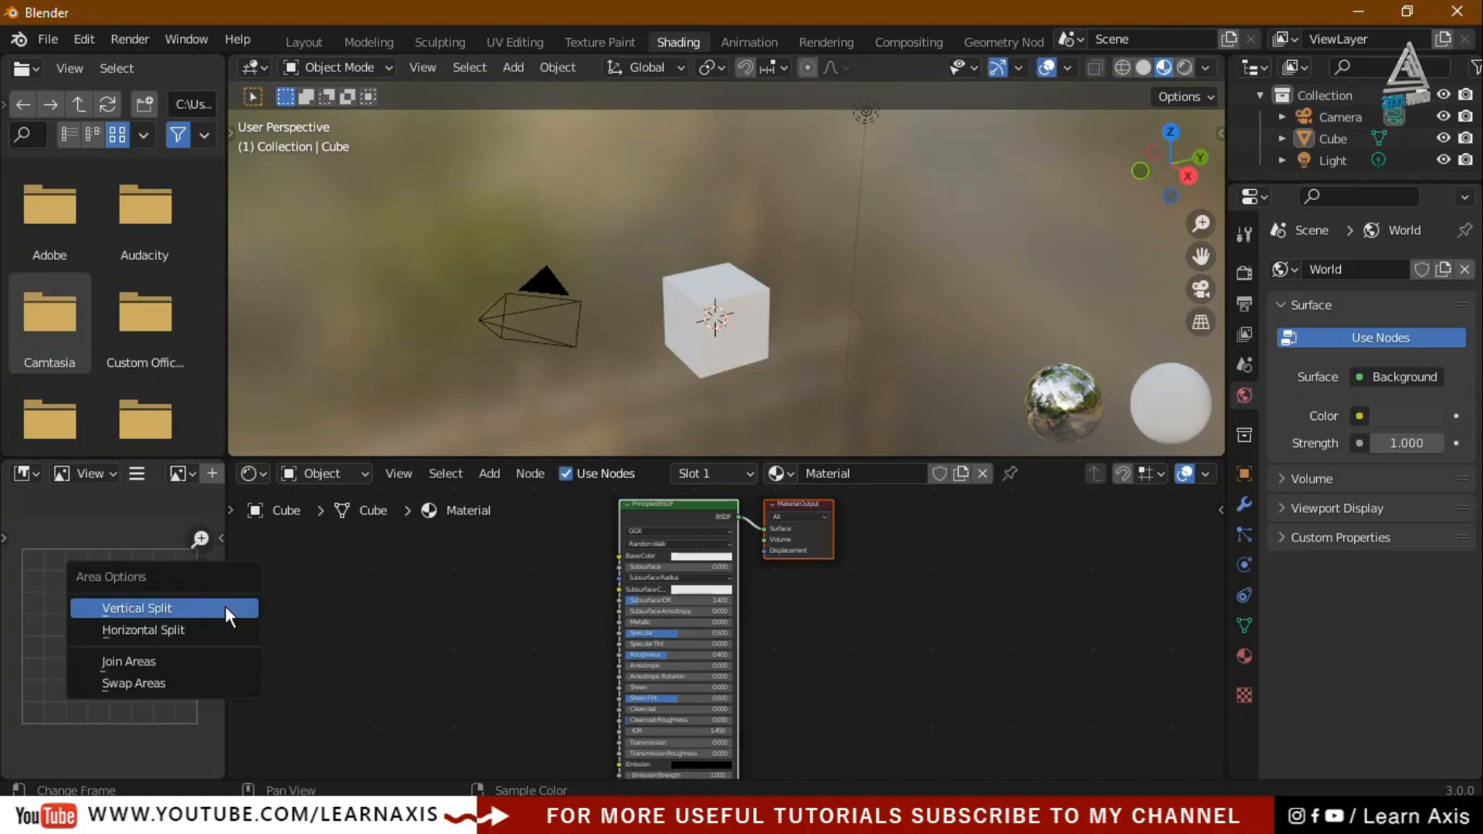
left_click(208, 663)
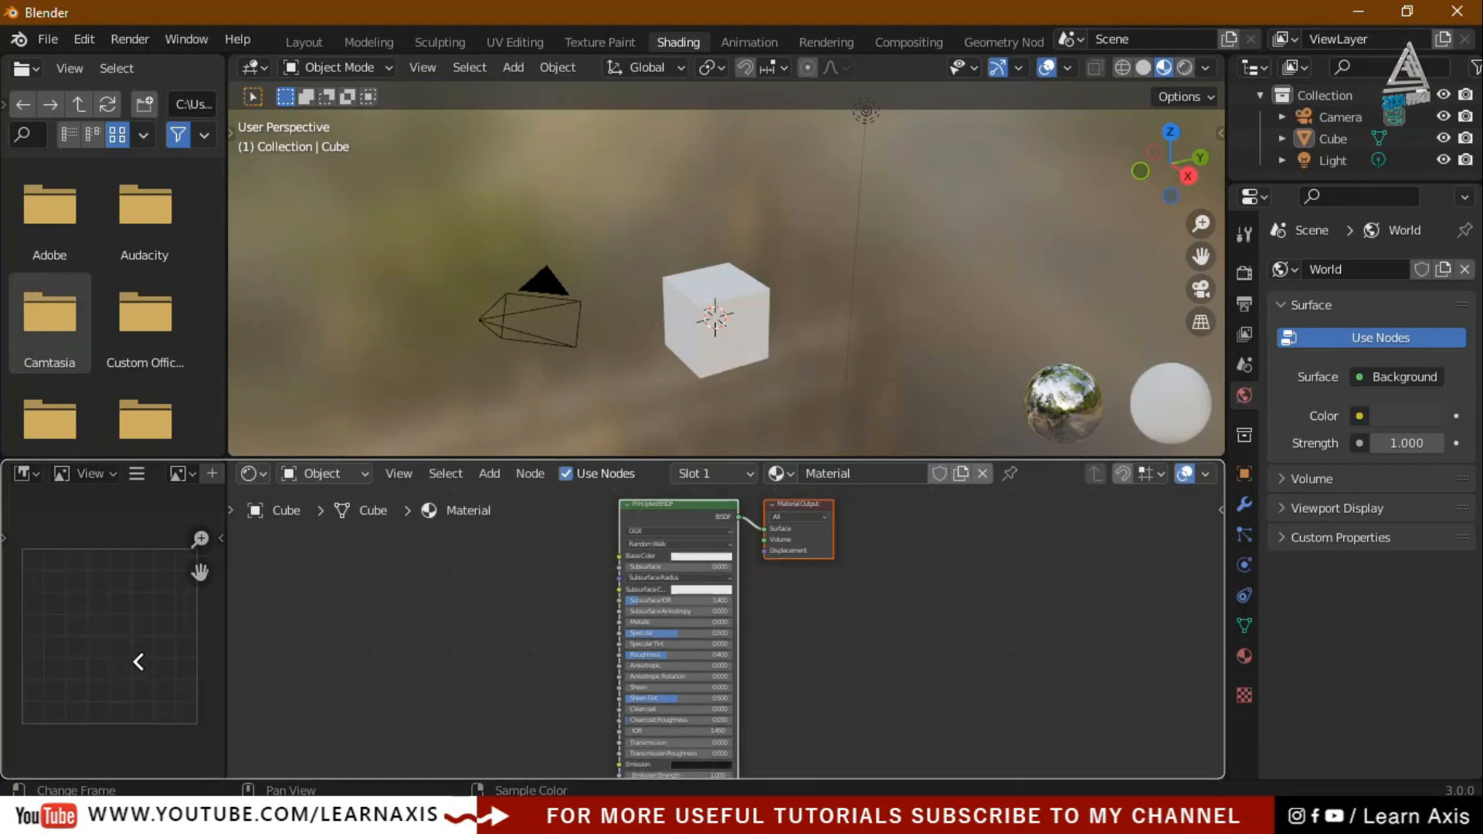
left_click(139, 662)
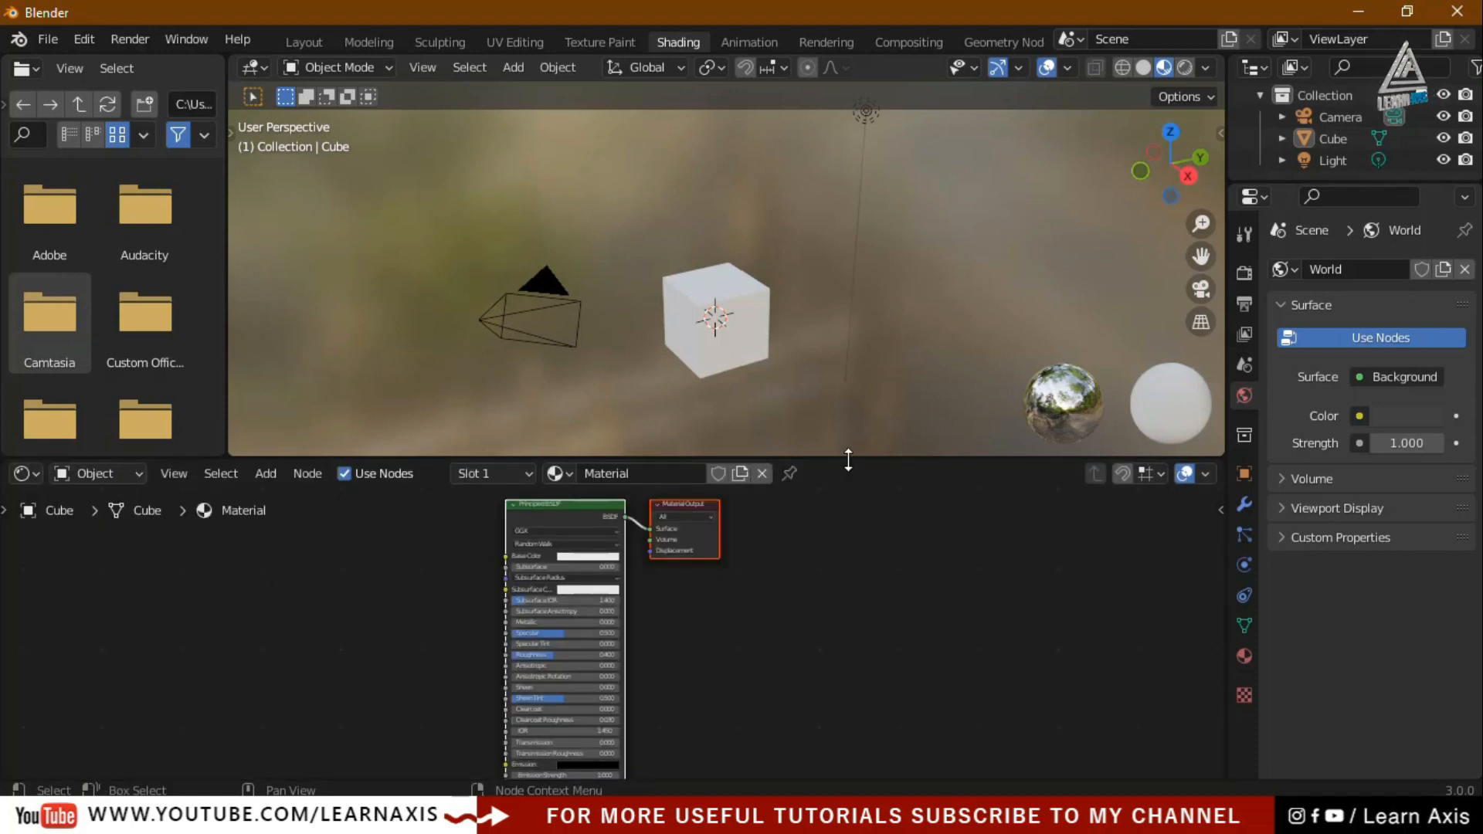
left_click_drag(848, 460, 848, 388)
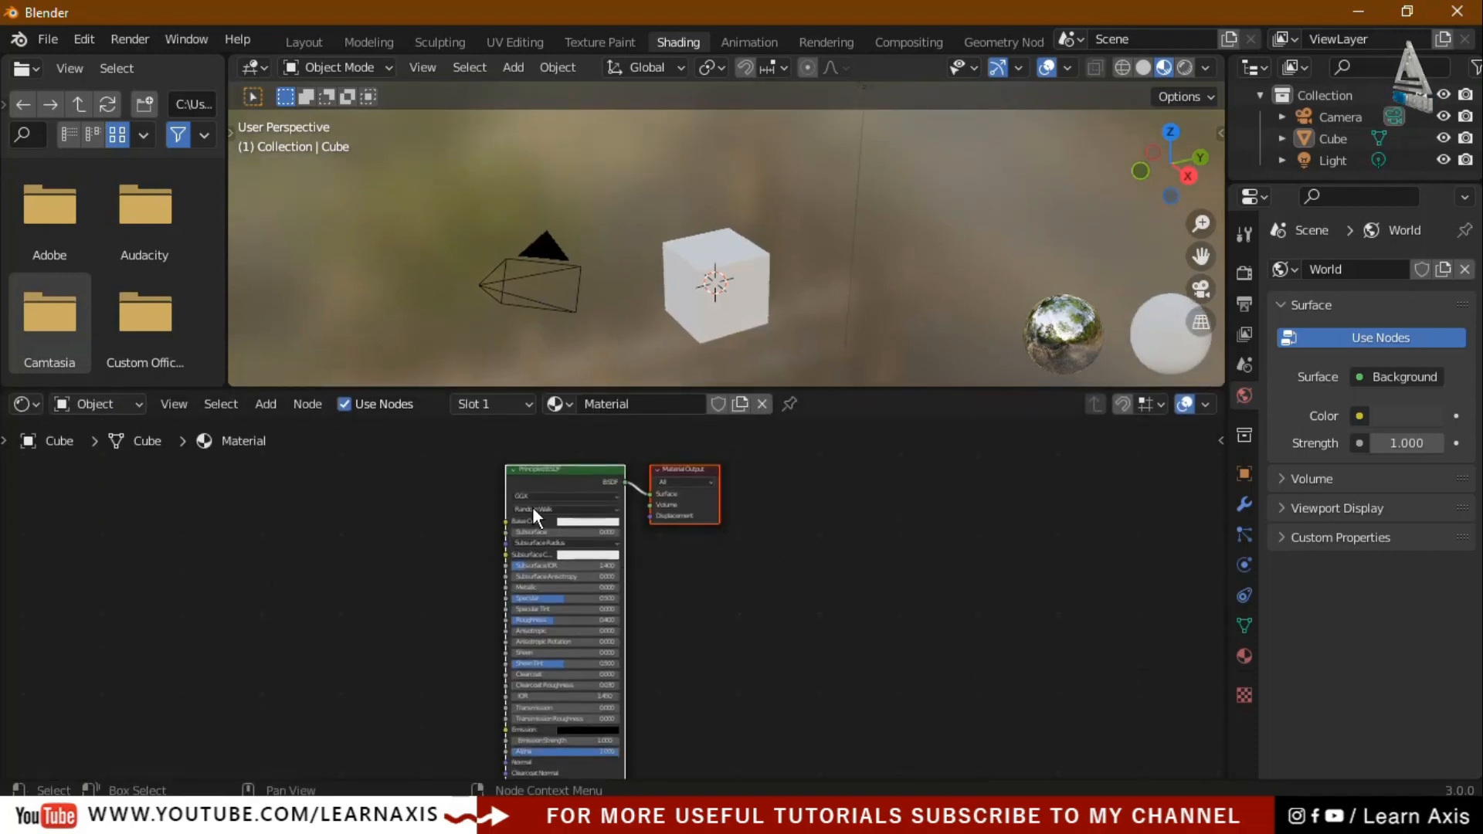
left_click_drag(869, 385, 850, 507)
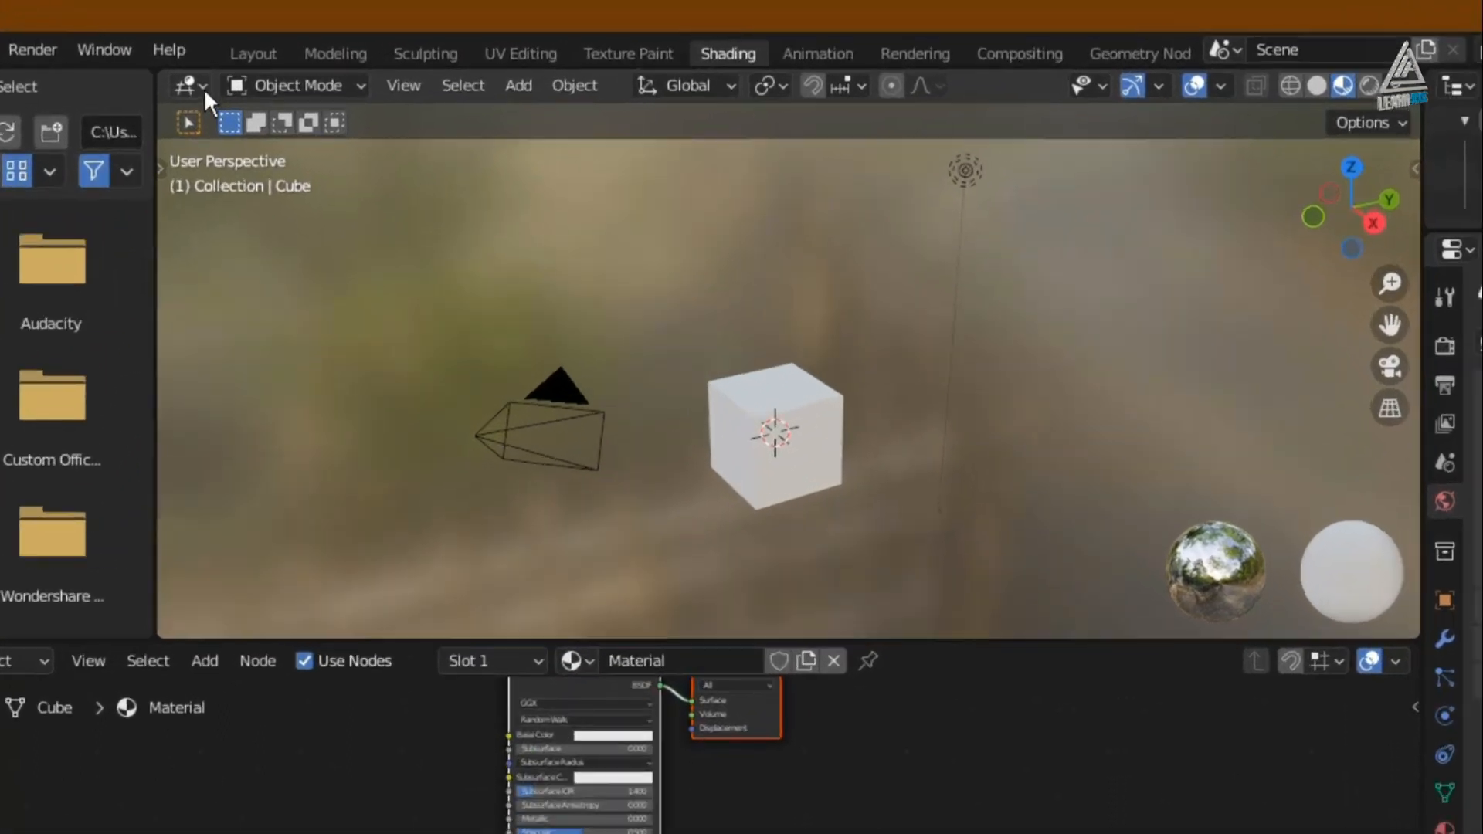
left_click(261, 68)
left_click(125, 111)
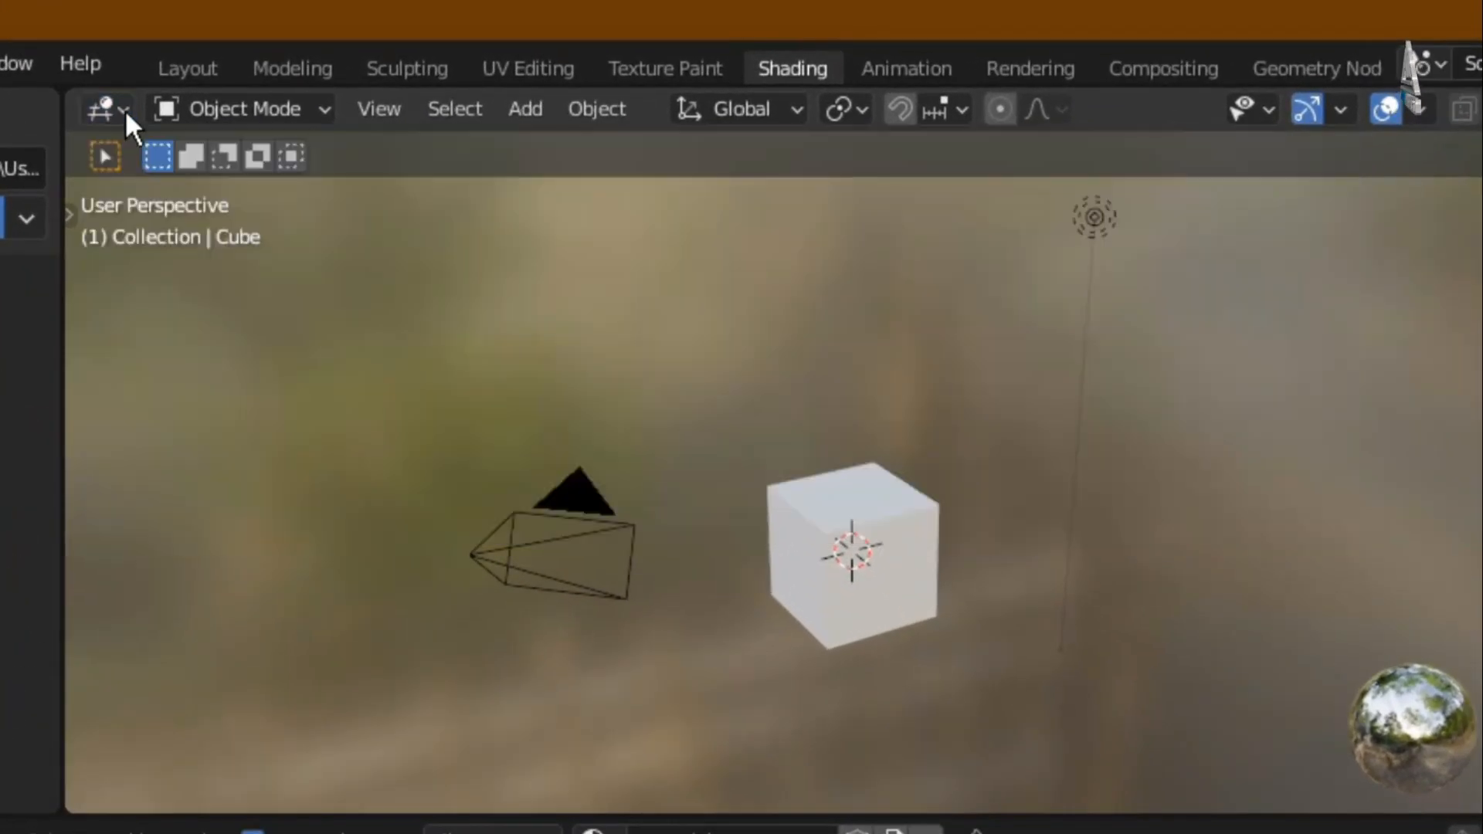
left_click(295, 110)
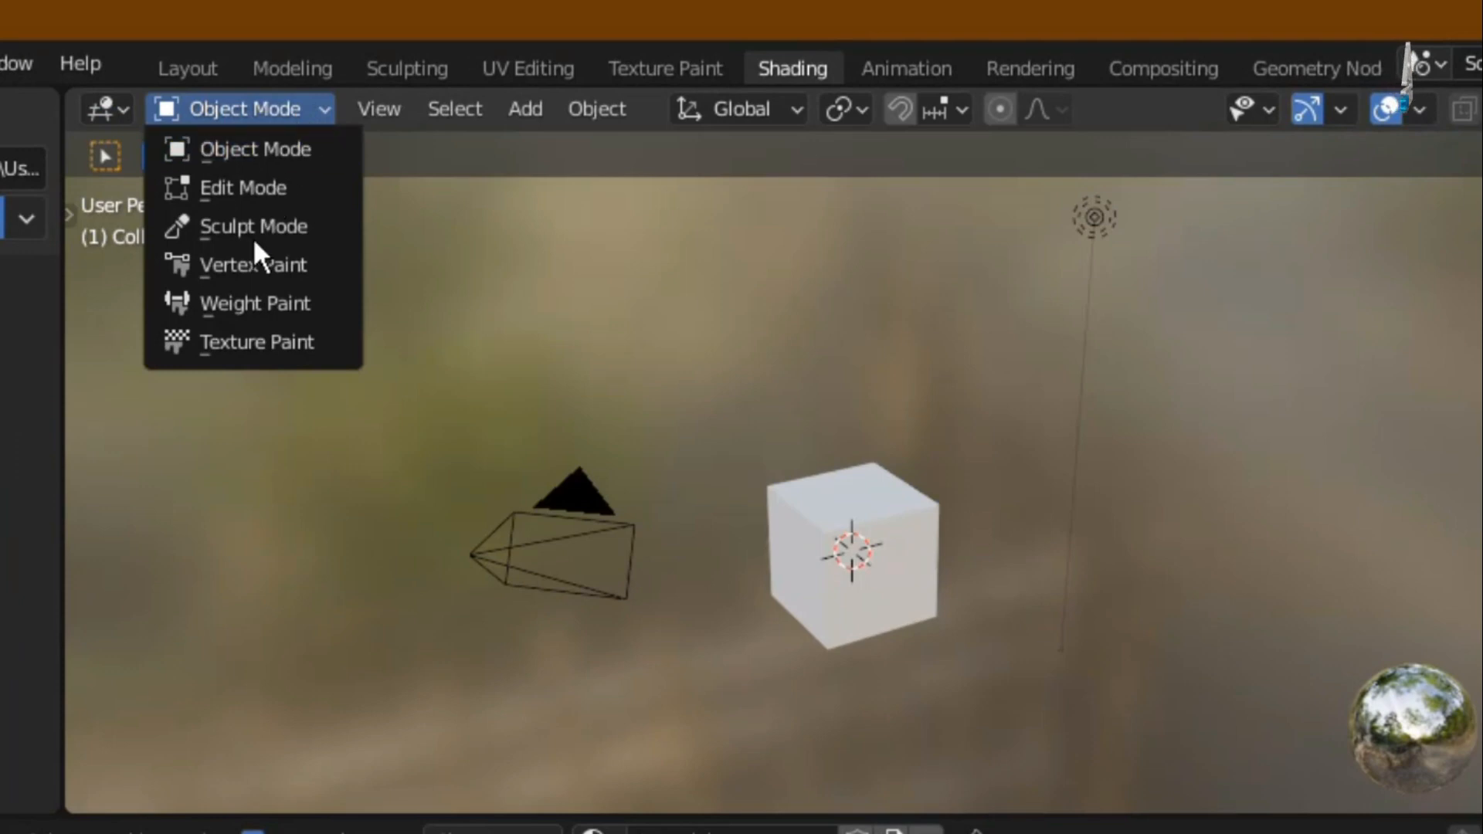
left_click(295, 136)
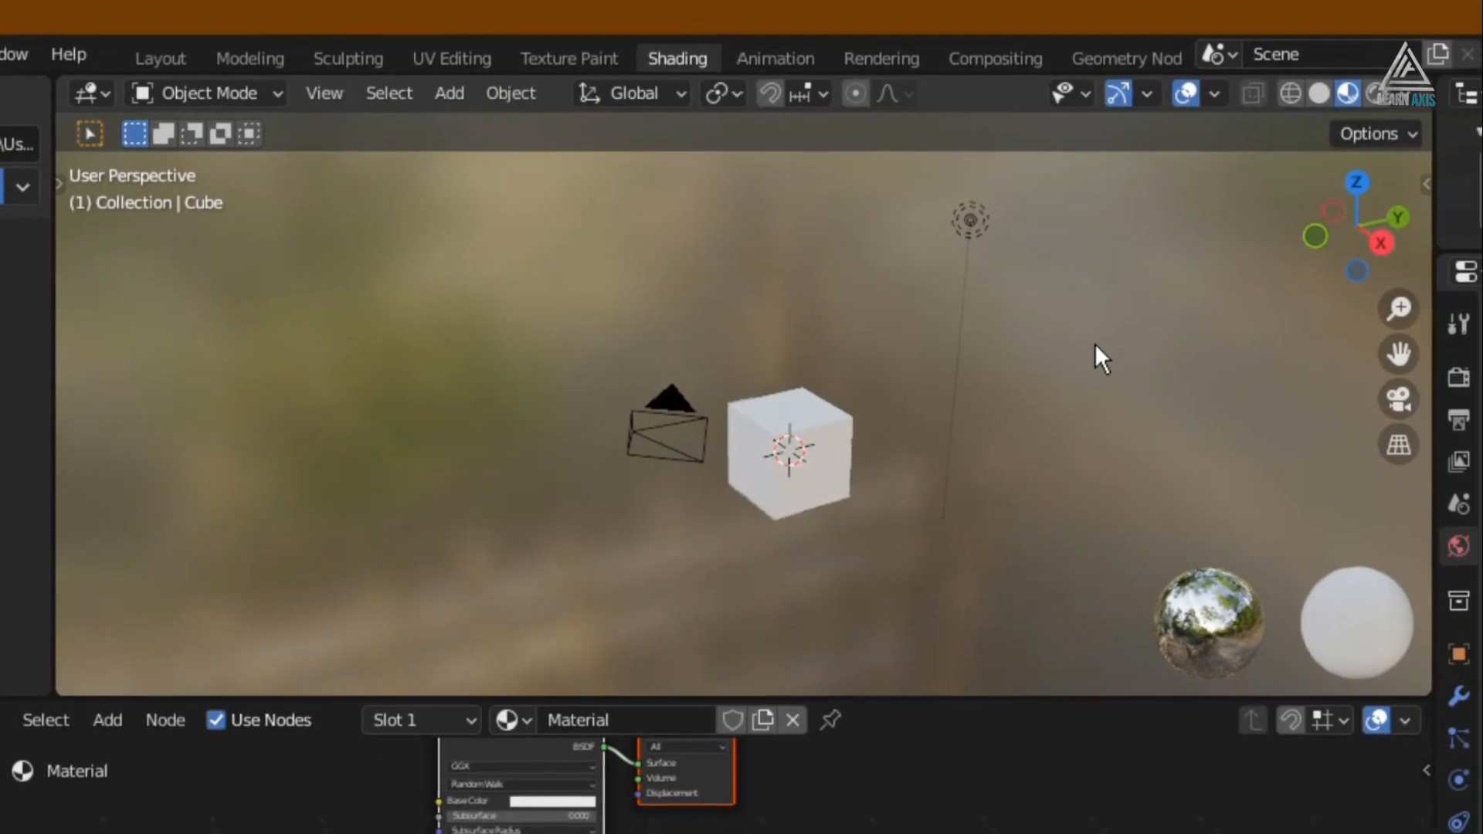
- Preview the scene in Rendered shading and return the 3D viewport to Material Preview
middle_click_drag(1172, 346, 1164, 326)
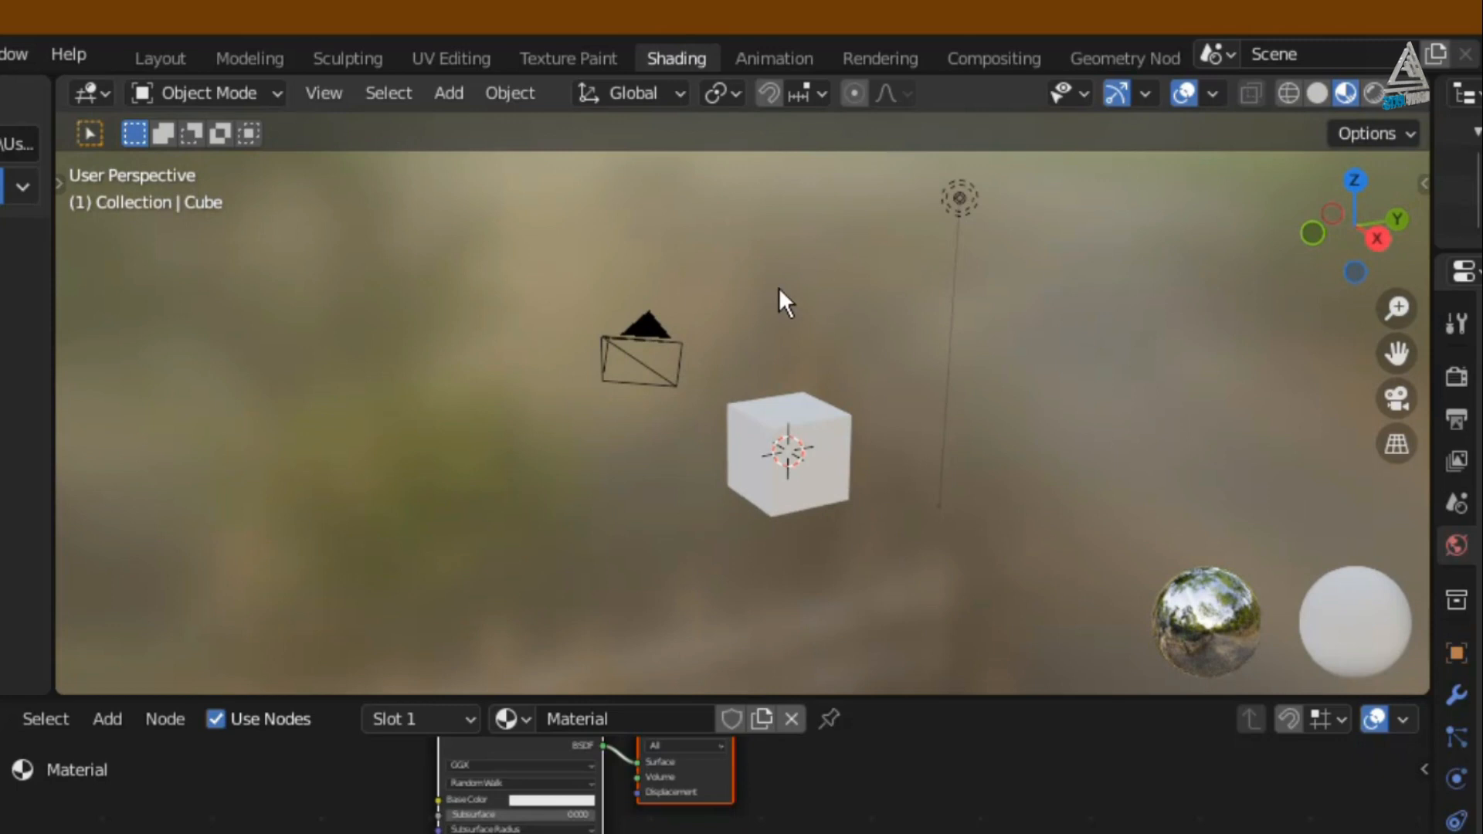
left_click(1372, 95)
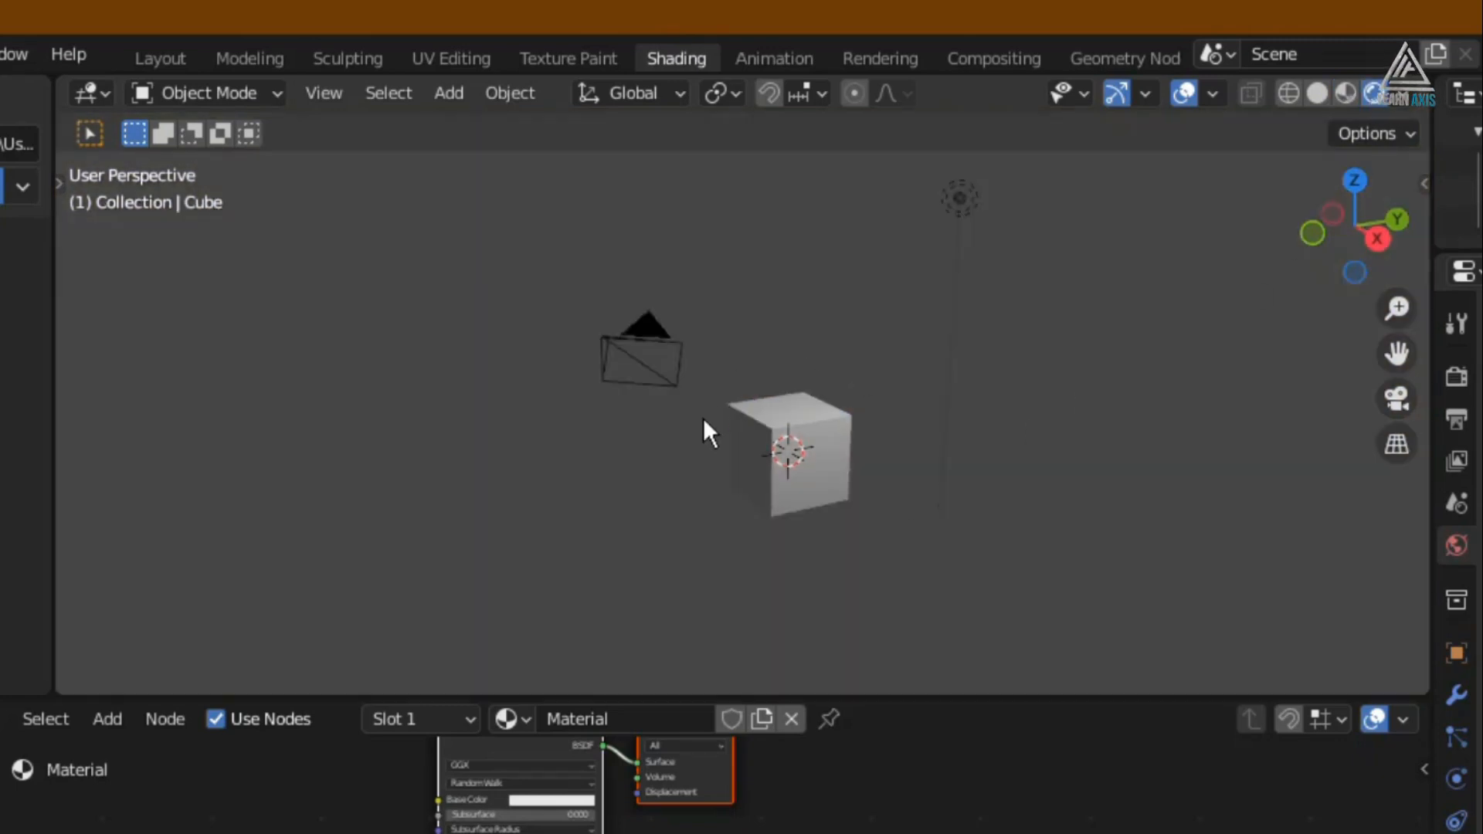
left_click(1347, 96)
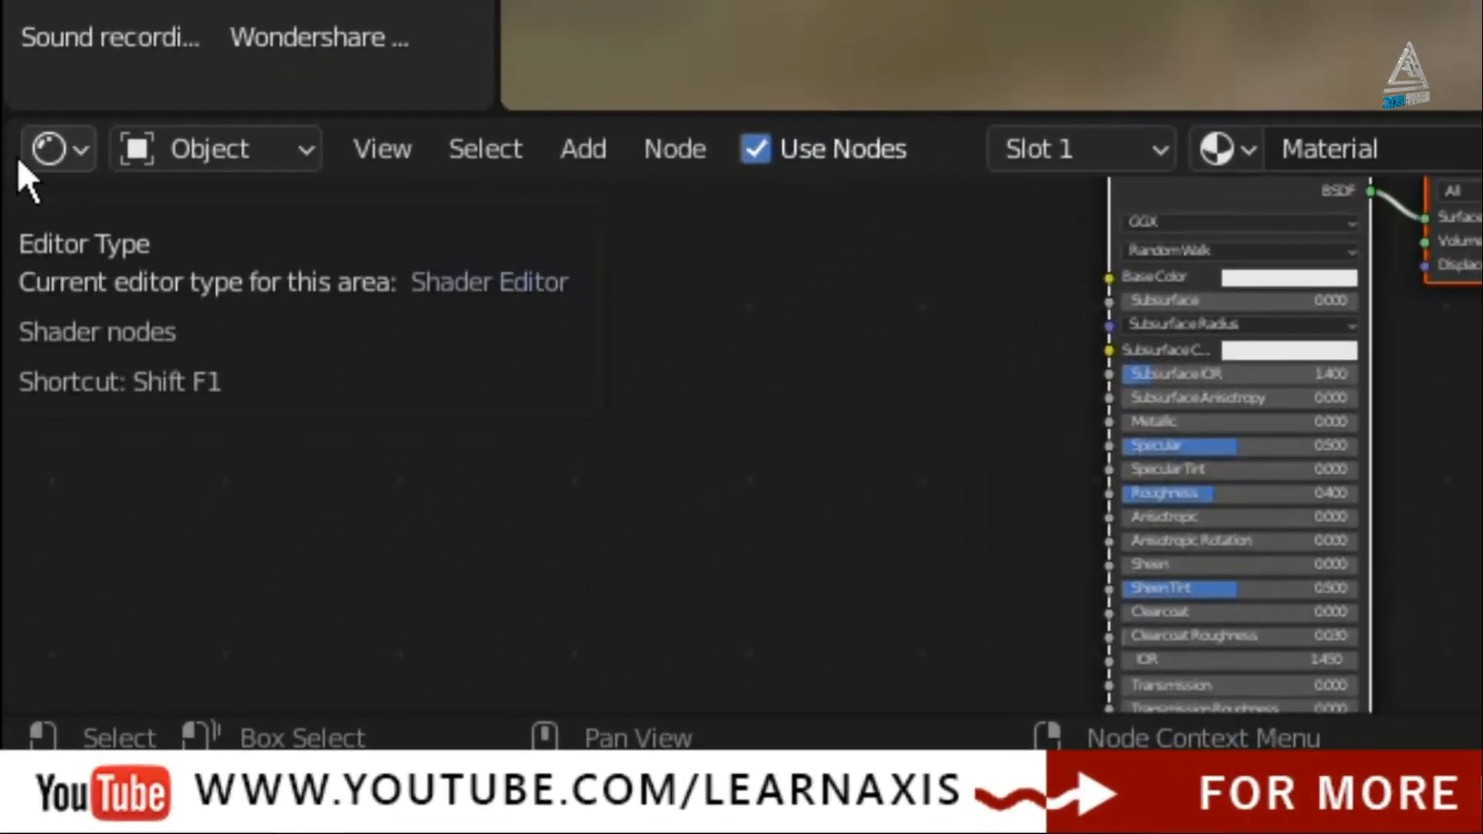
- Switch the shader editor area to the Timeline and back to the Shader Editor
left_click(48, 155)
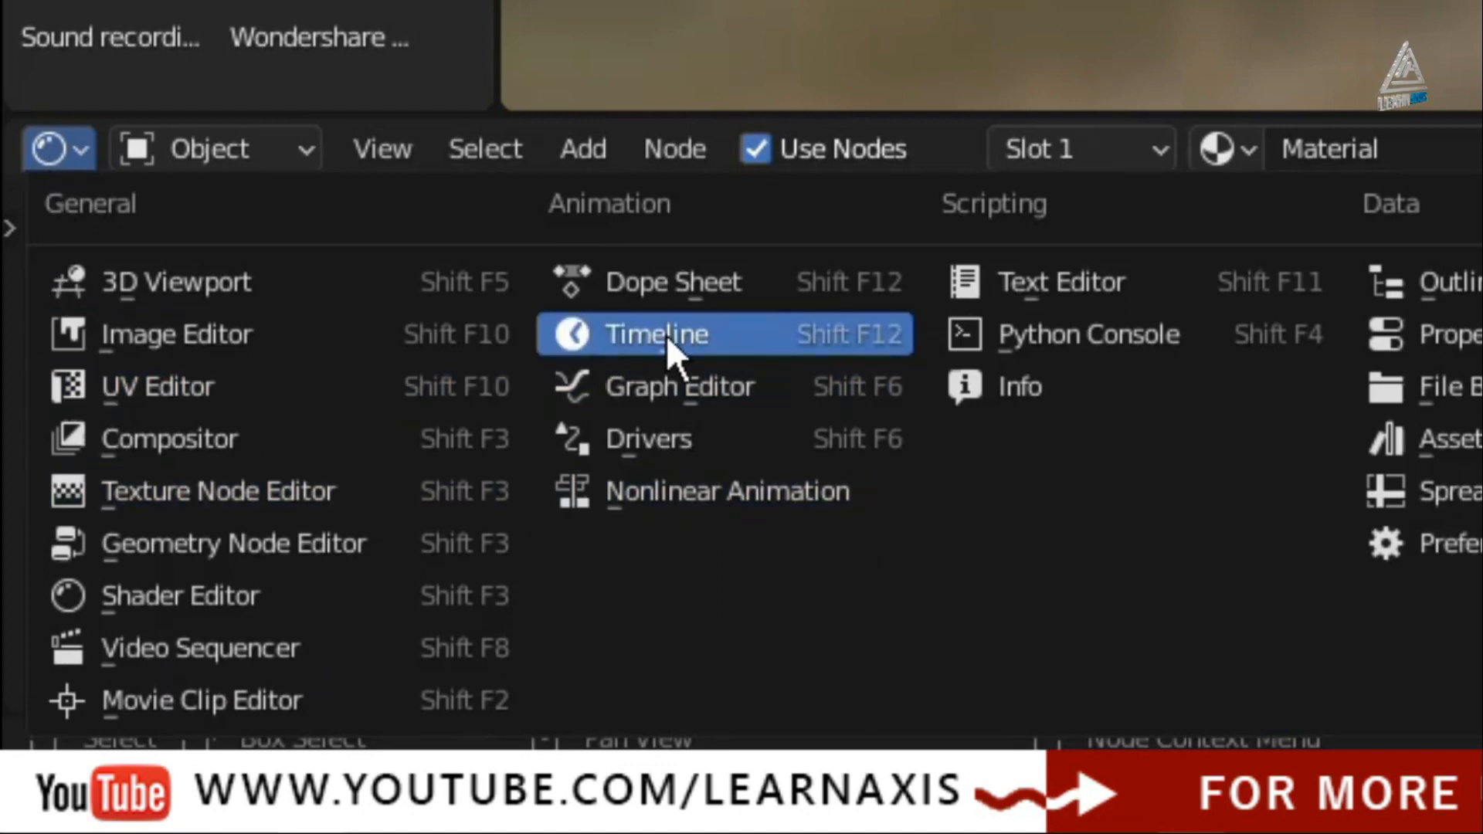
left_click(644, 340)
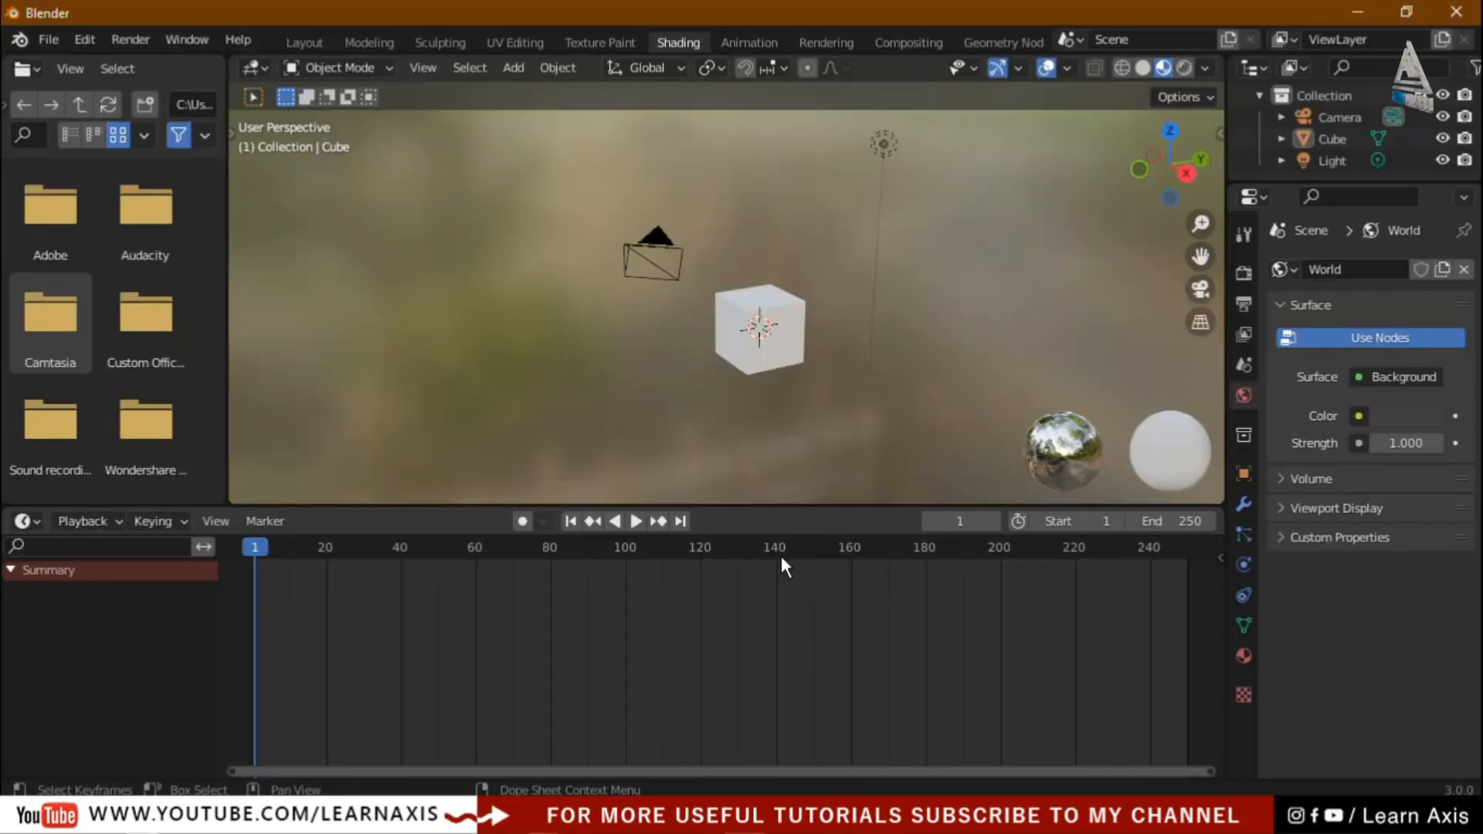
left_click_drag(790, 508, 726, 527)
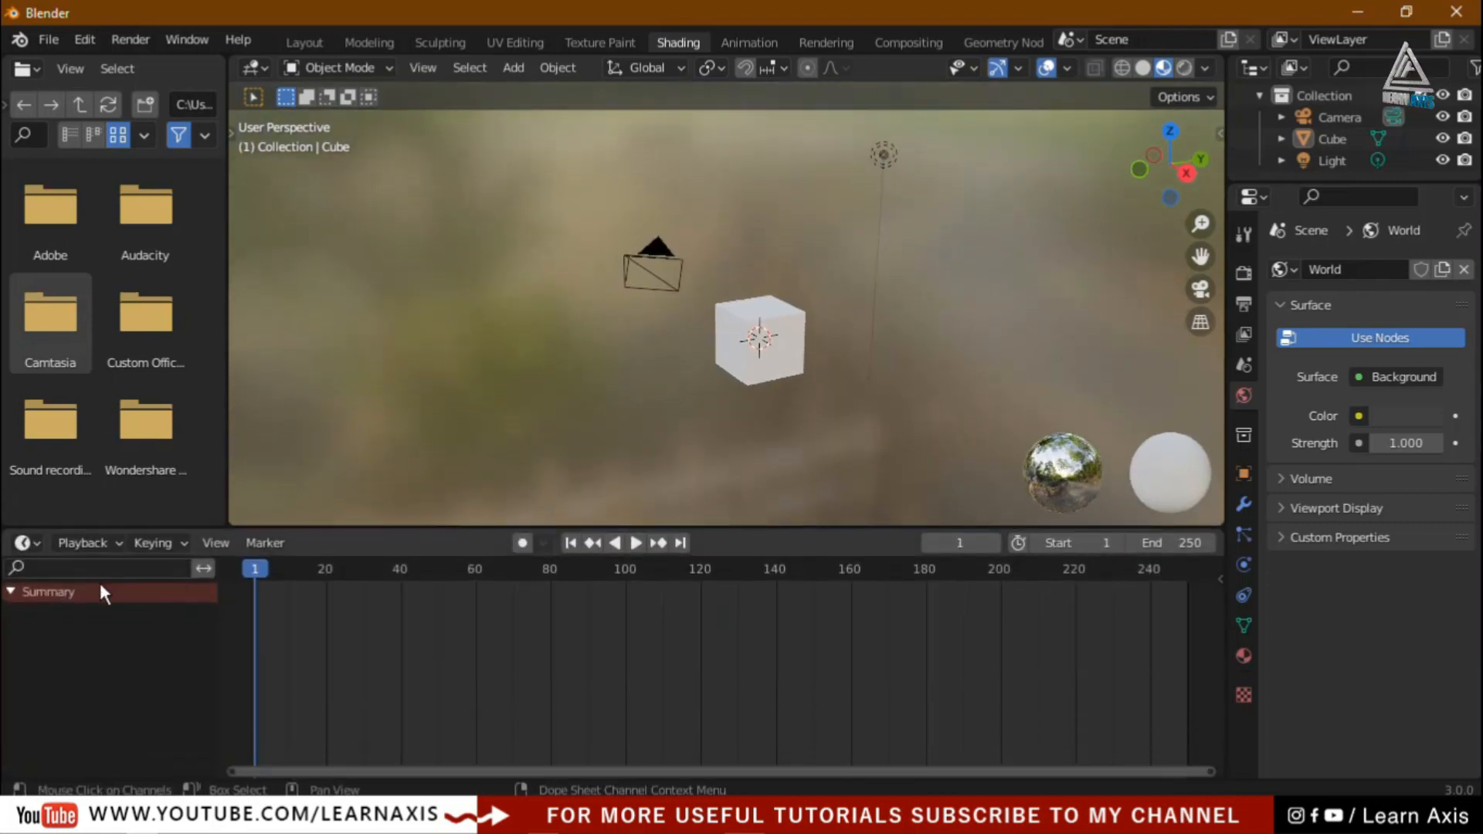
left_click(18, 545)
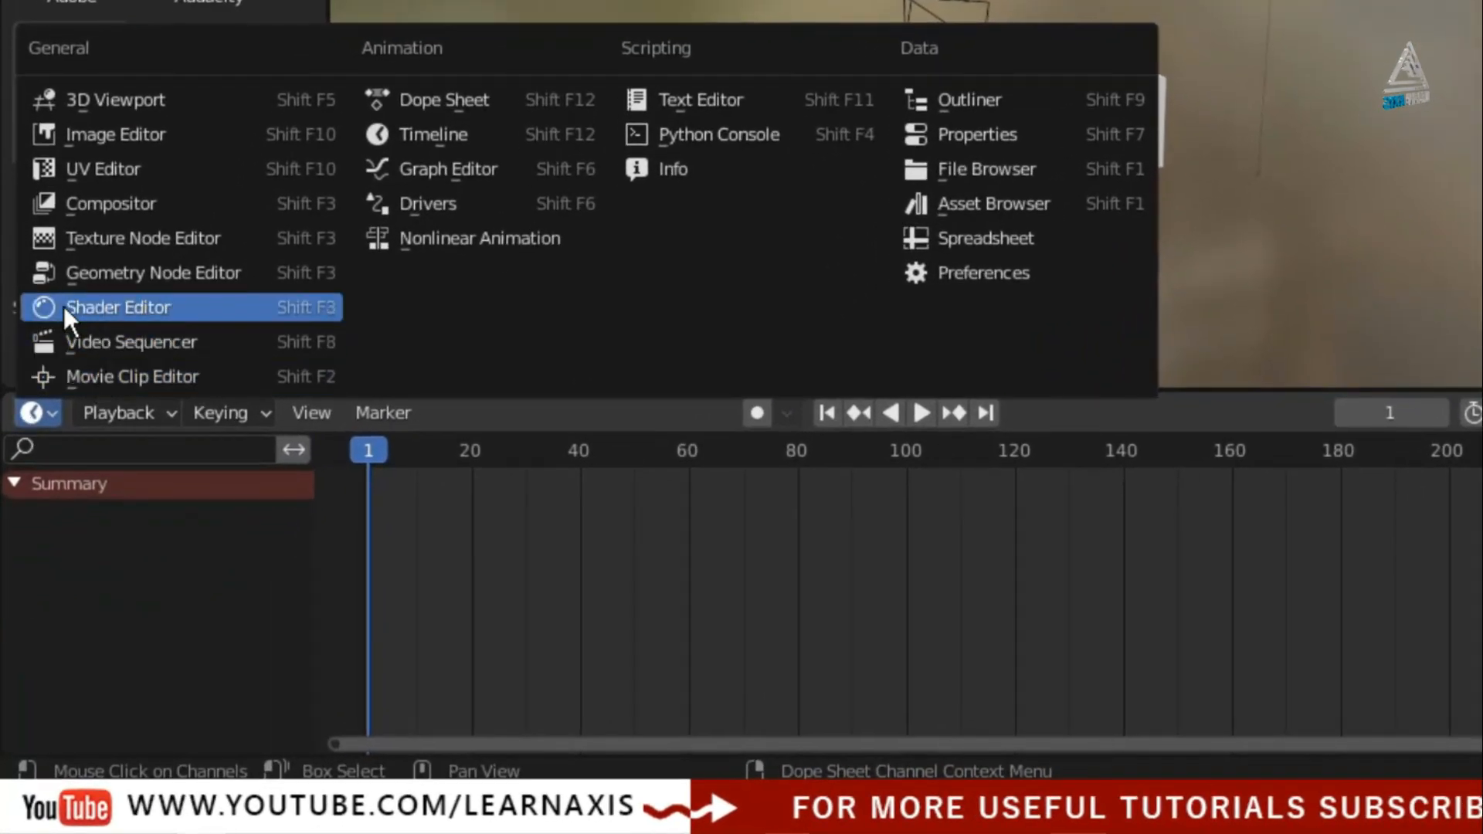
left_click(129, 306)
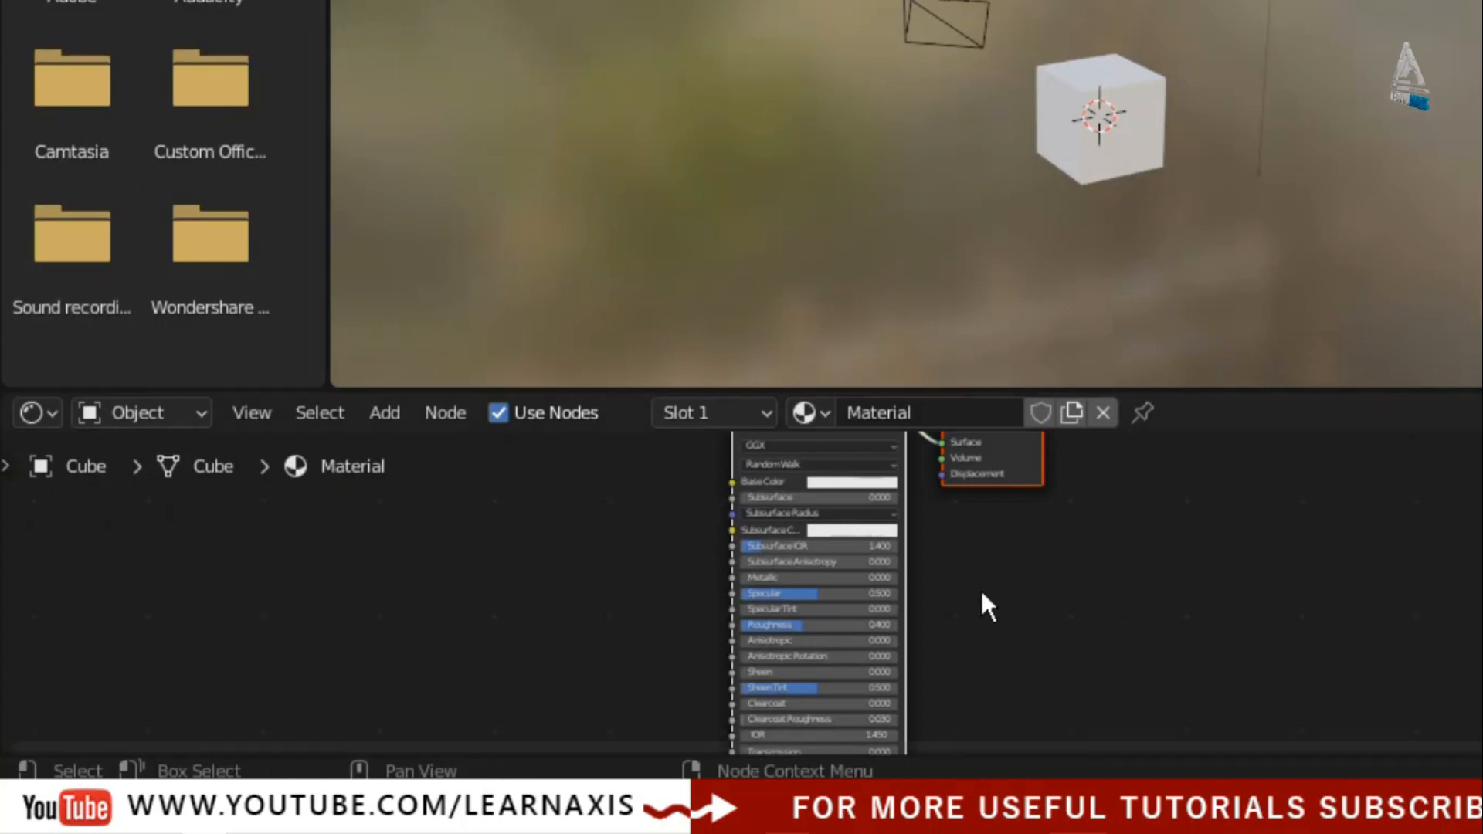
- Deselect the nodes and enlarge the shader editor by raising its boundary with the 3D viewport
left_click(1108, 583)
left_click_drag(1247, 387, 1247, 243)
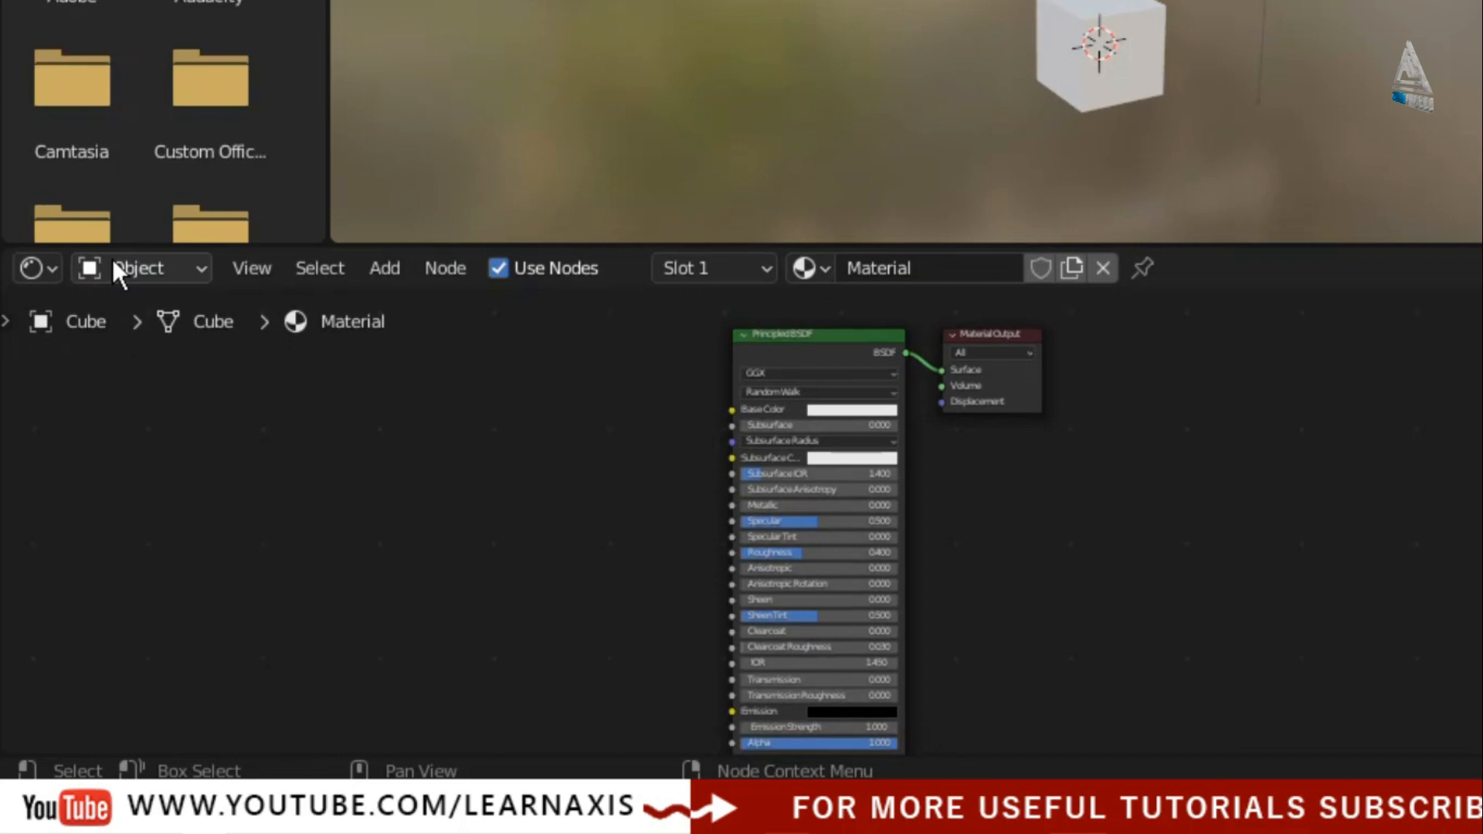
- Show the World shader nodes in the shader editor and return the shader type to Object
left_click(173, 263)
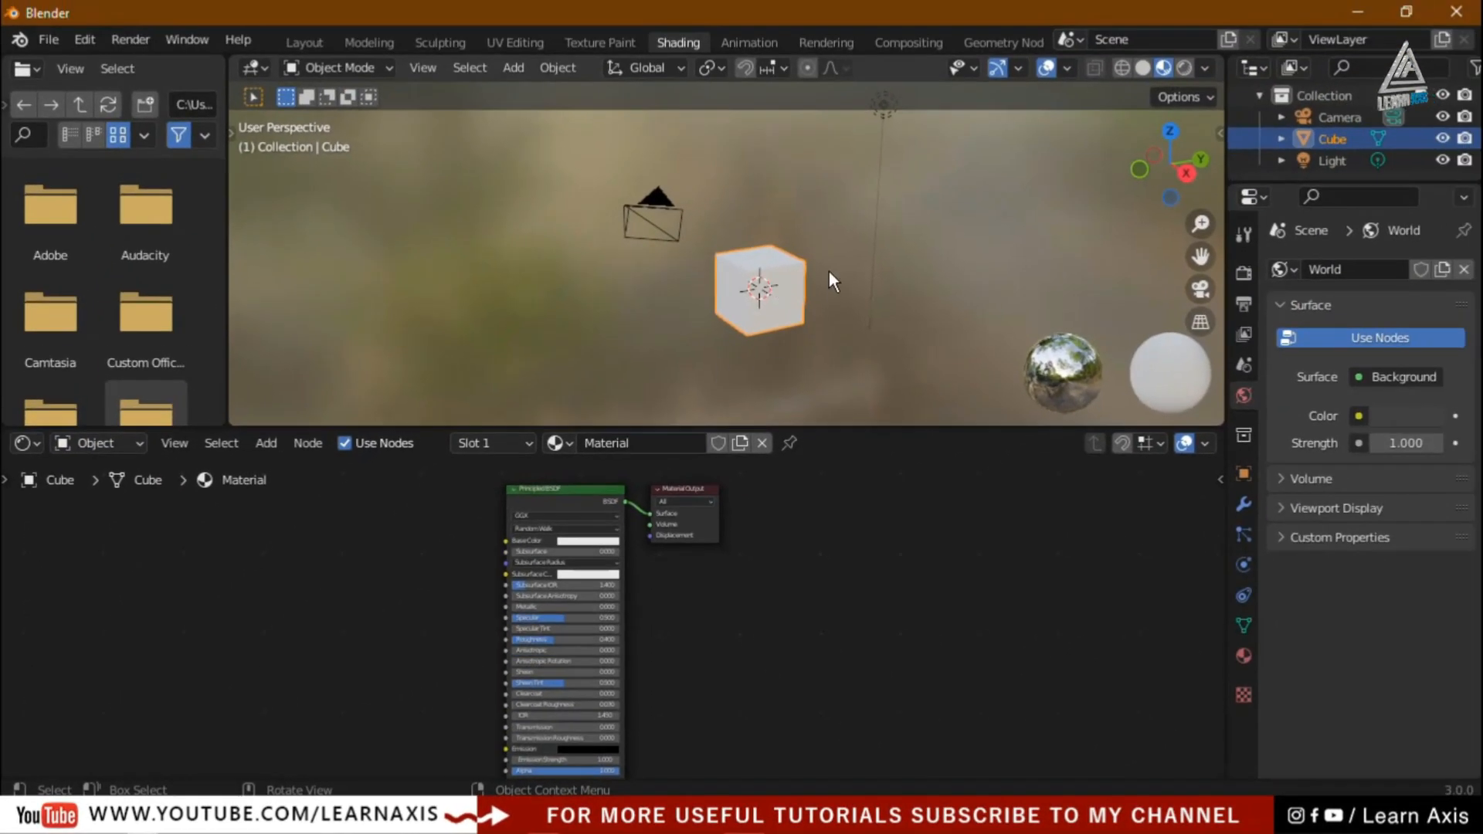
left_click(105, 441)
left_click(100, 492)
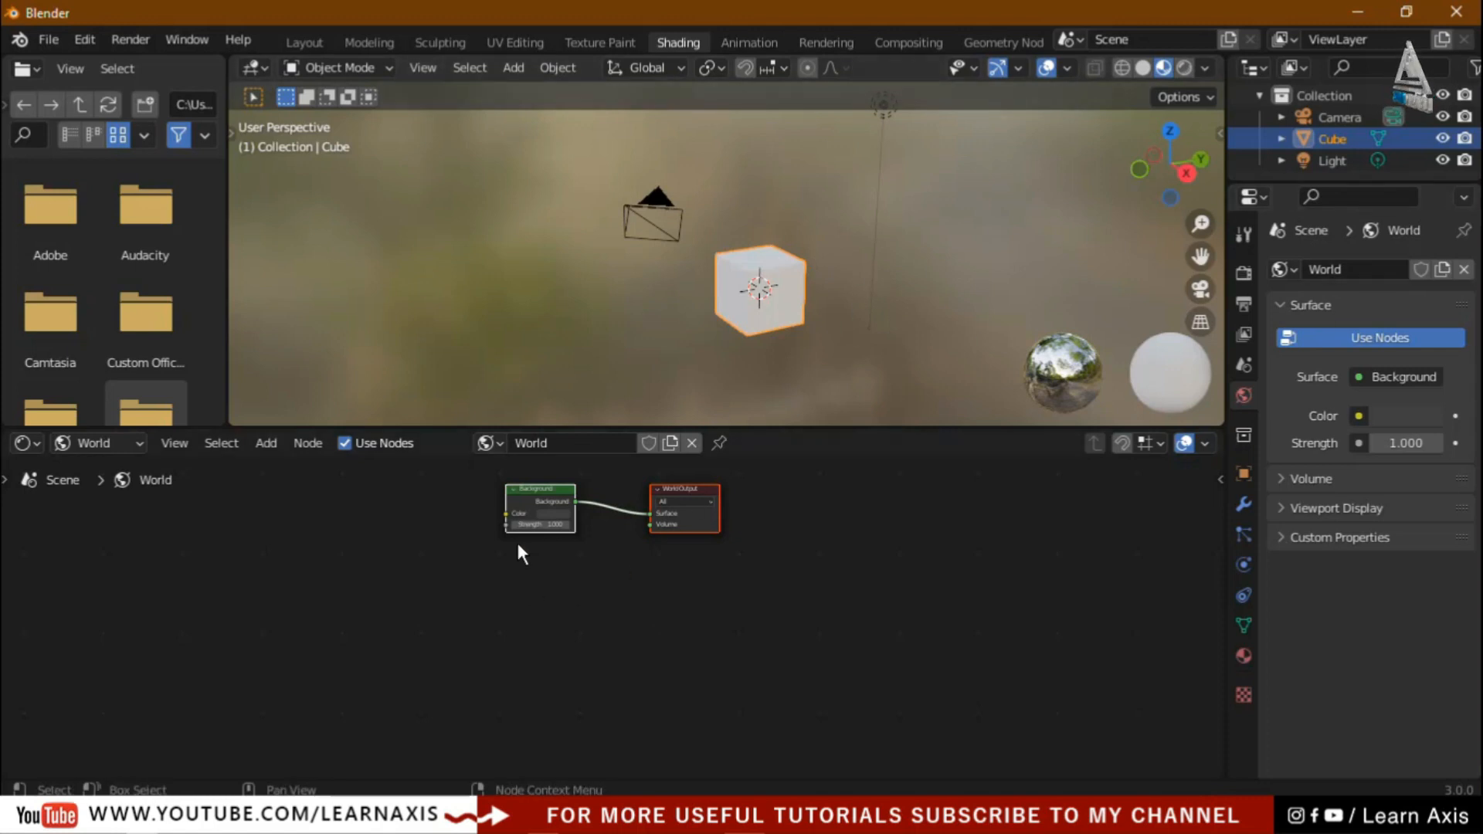
left_click(101, 441)
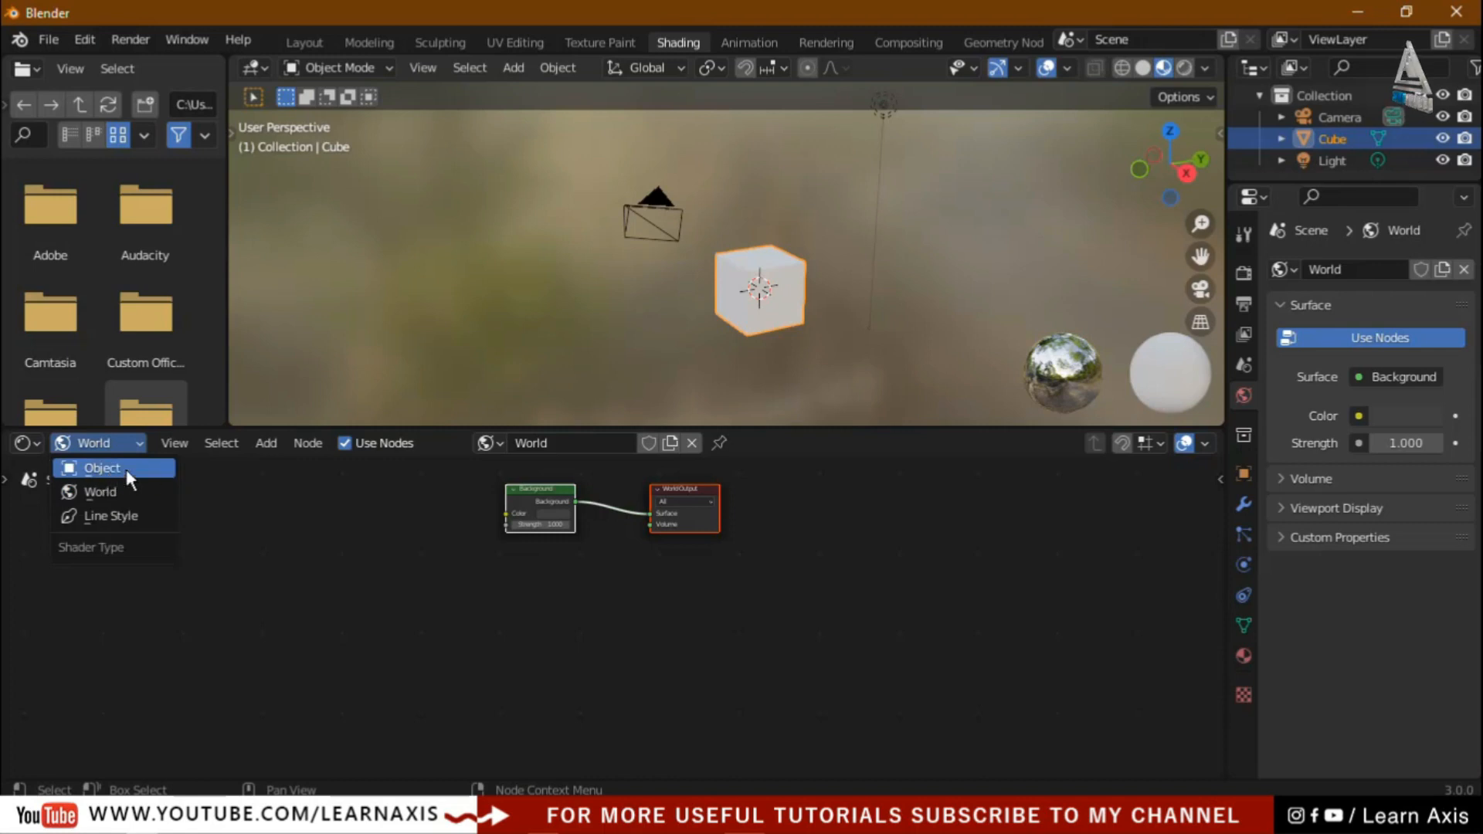
left_click(127, 470)
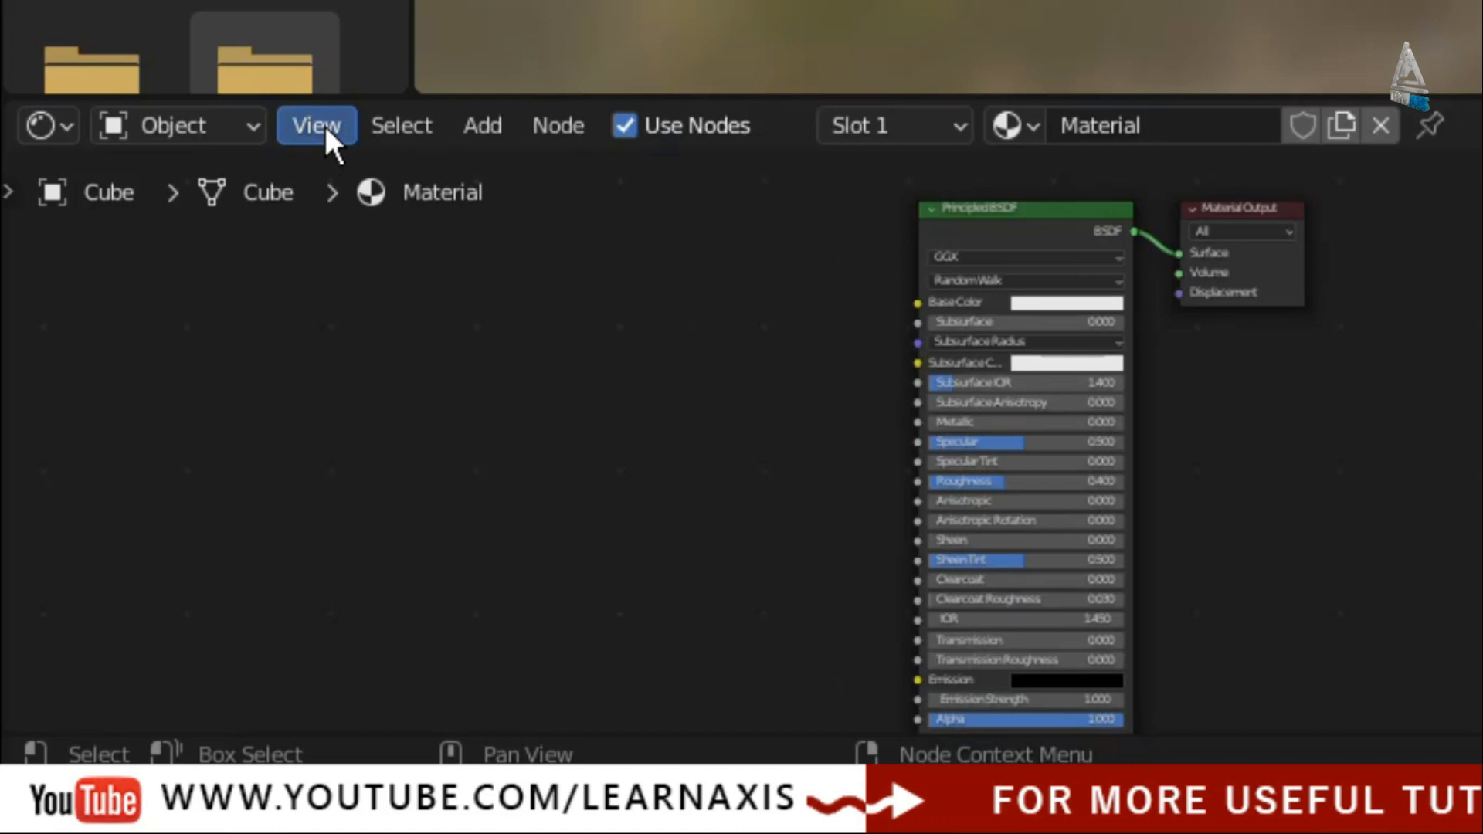
- Show the toolbar in the shader editor
left_click(323, 123)
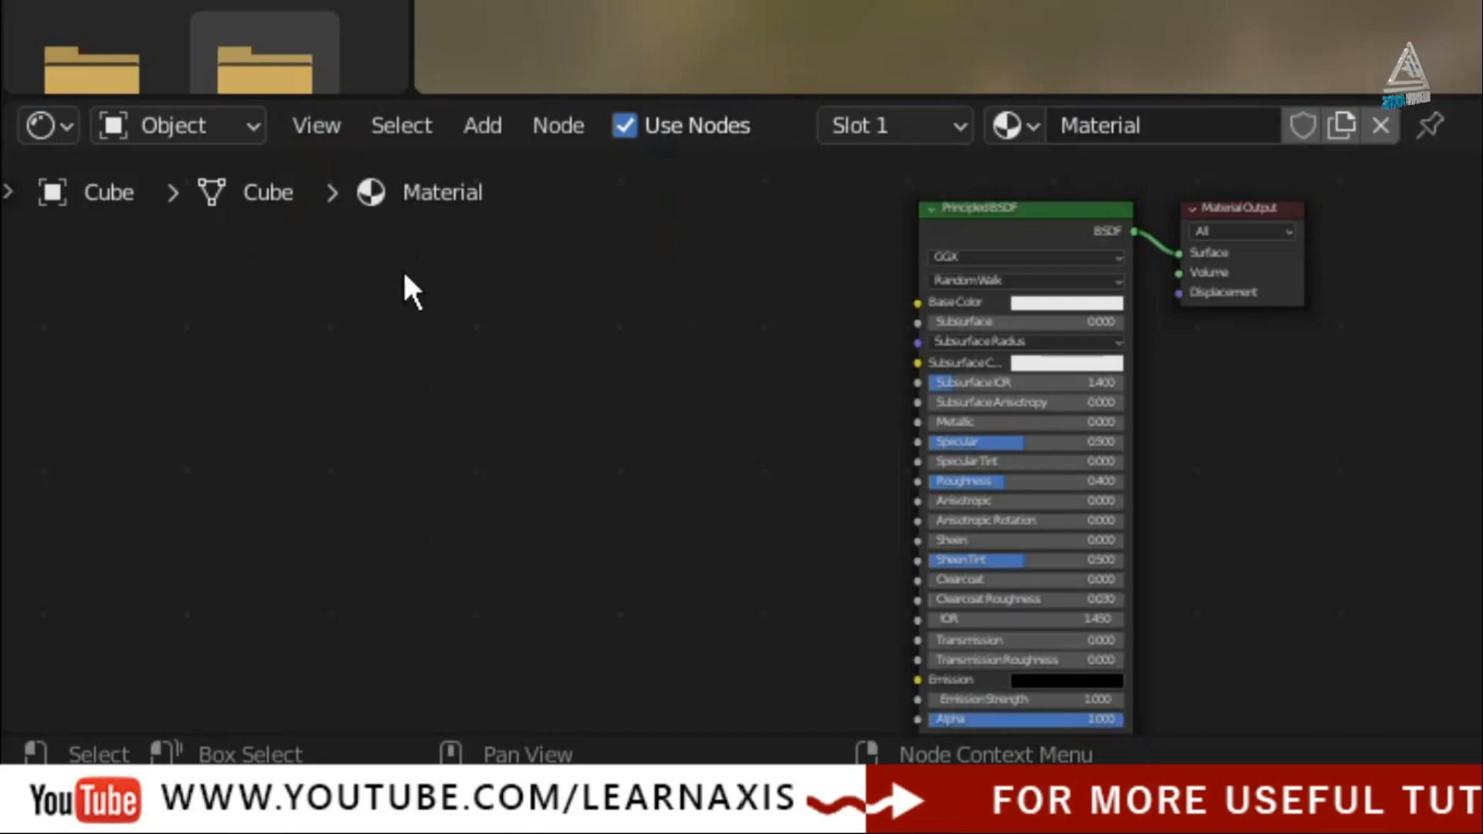
key("t")
key("n")
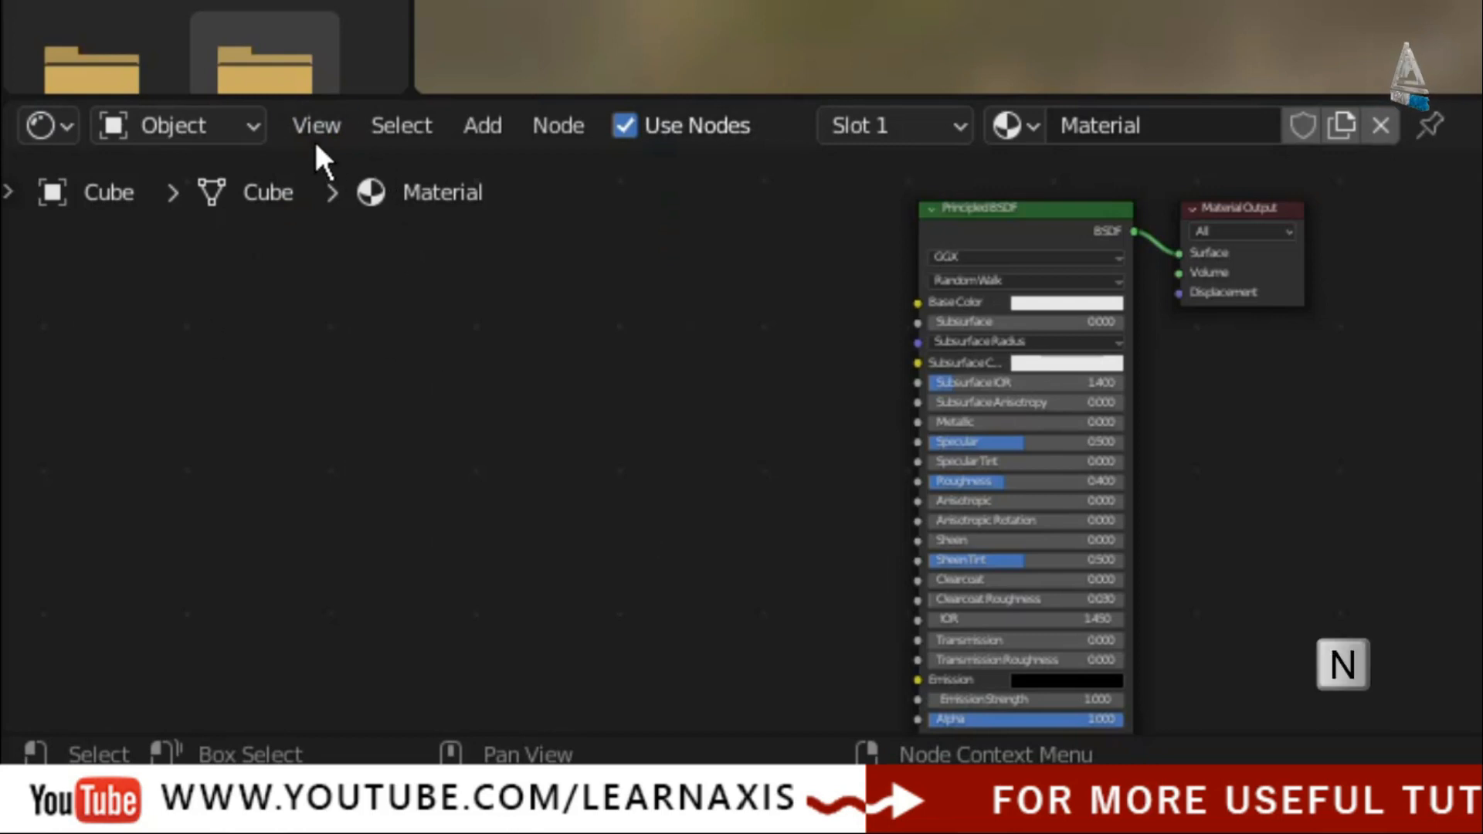
left_click(309, 128)
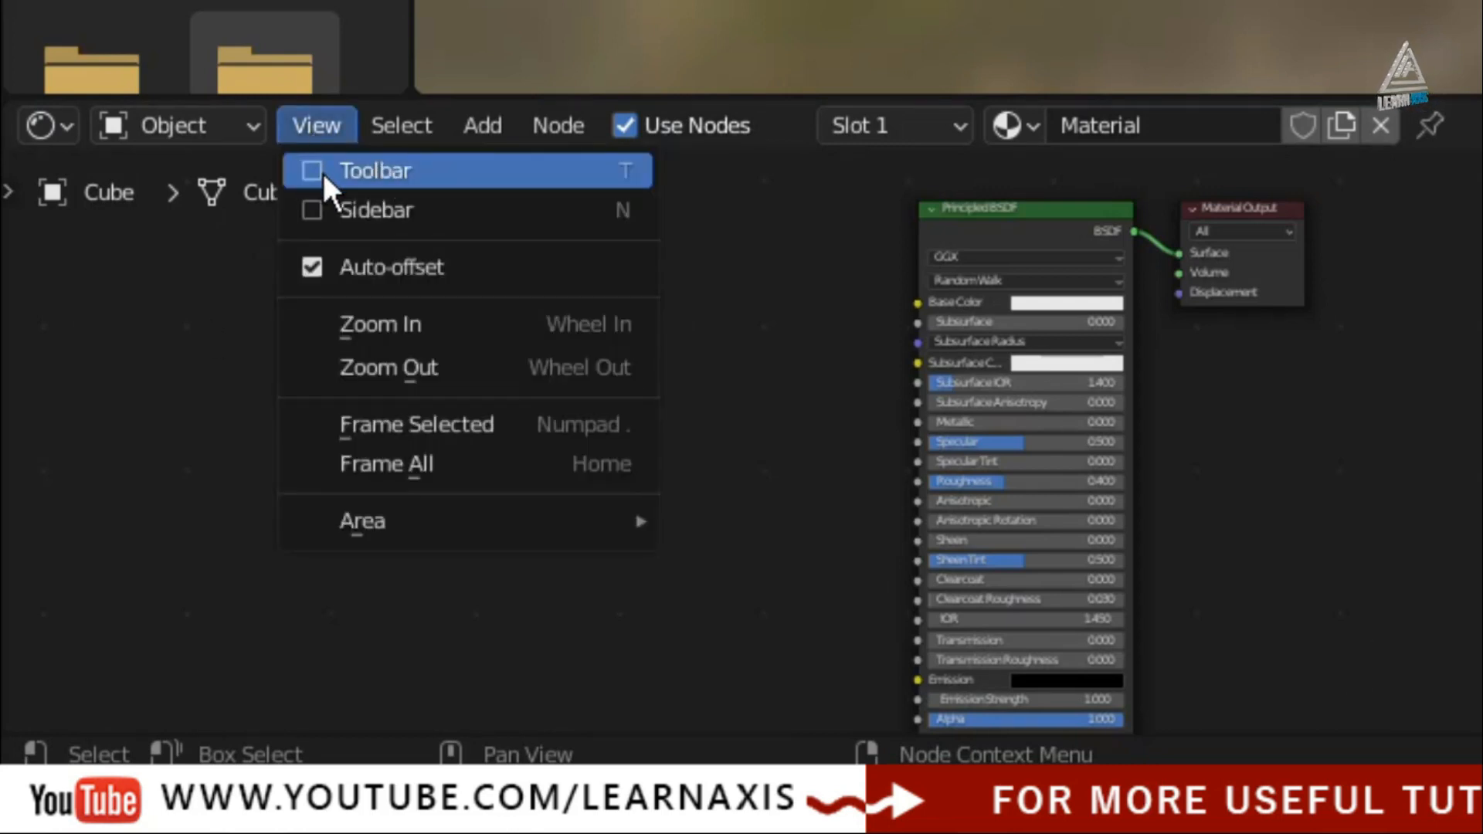
left_click(309, 171)
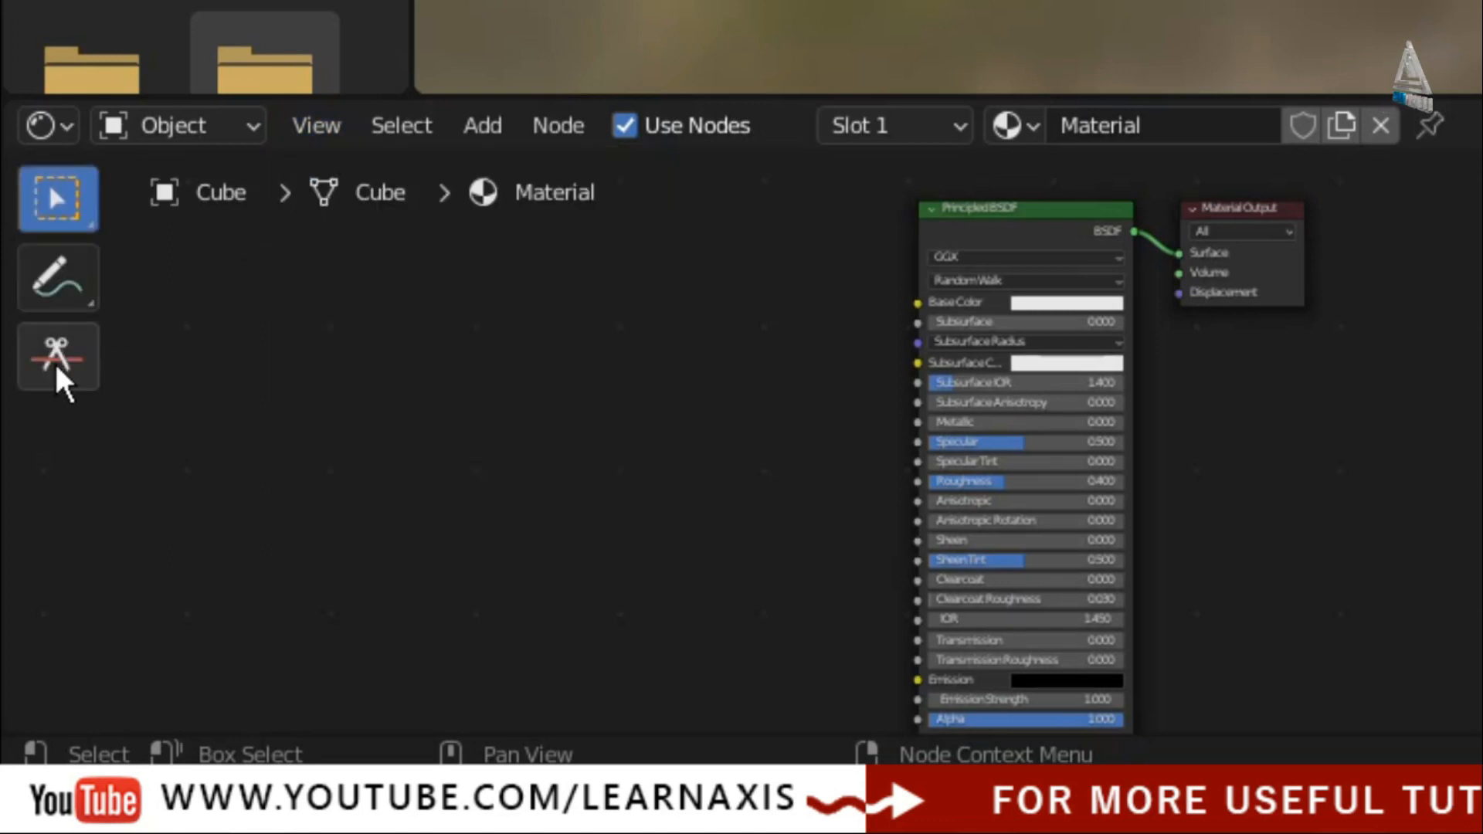
- Show the shader editor's sidebar and collapse it again
left_click(317, 130)
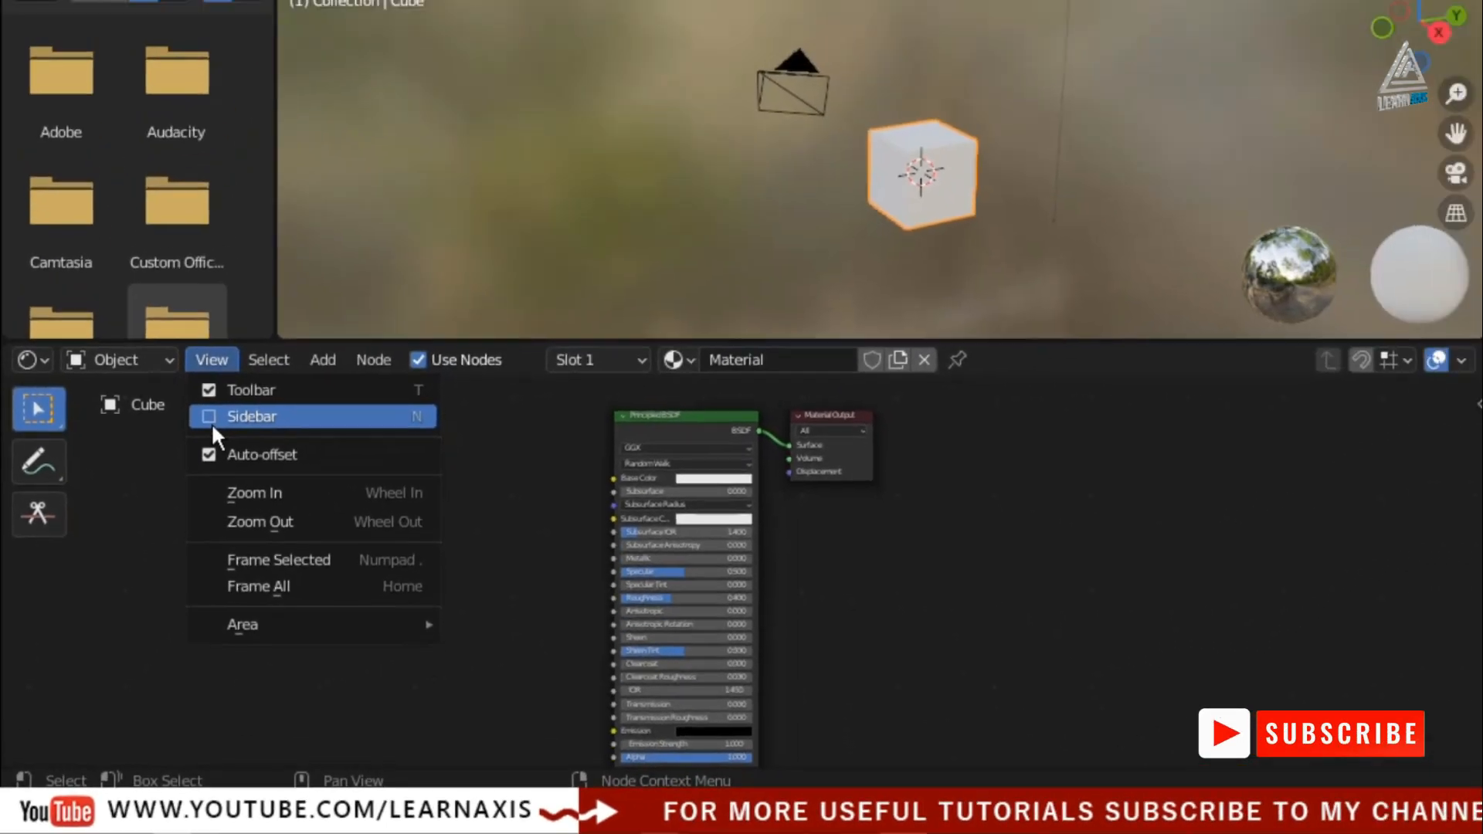
left_click(326, 263)
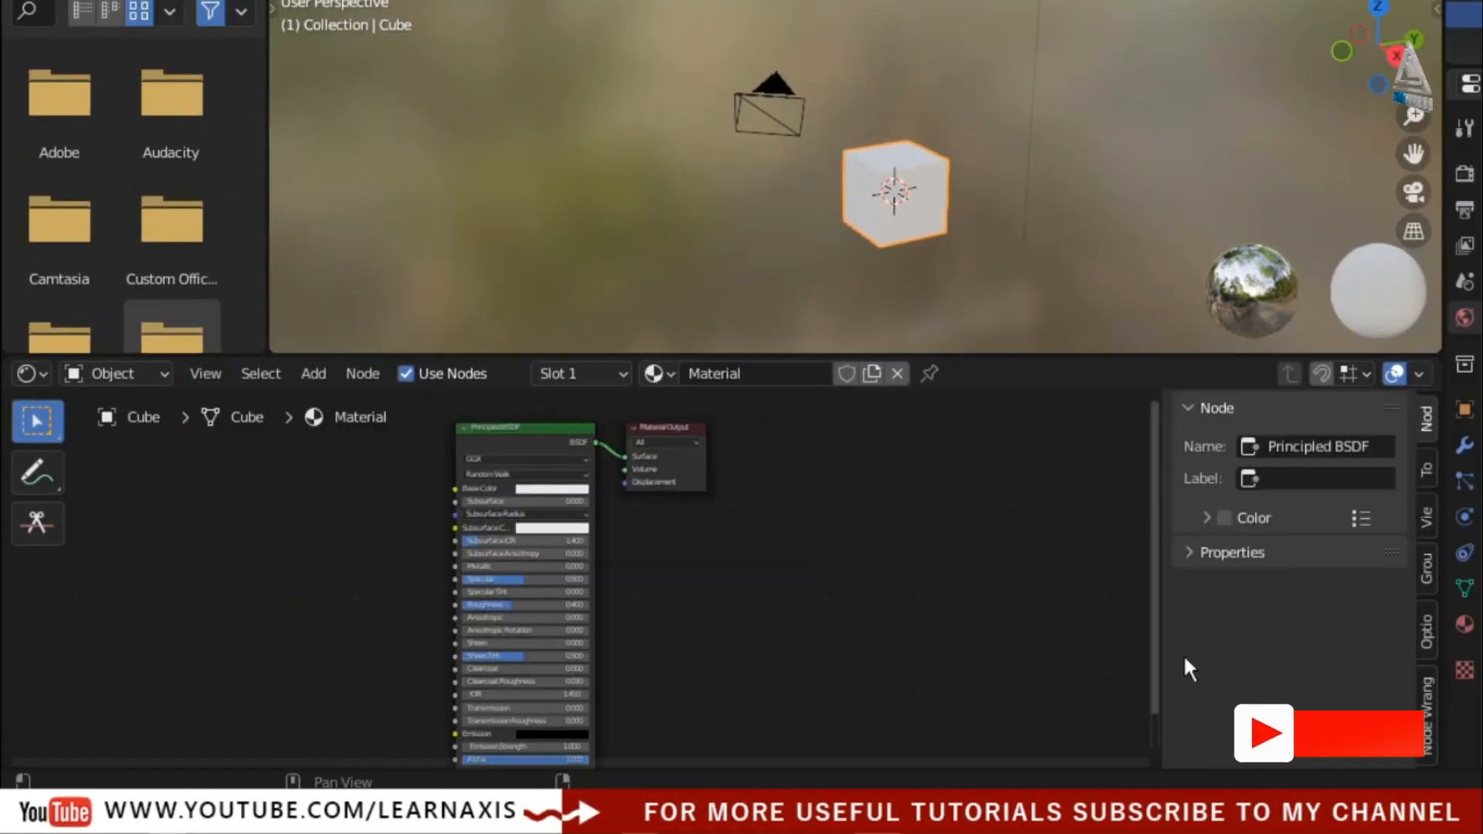
left_click_drag(1160, 659, 1450, 656)
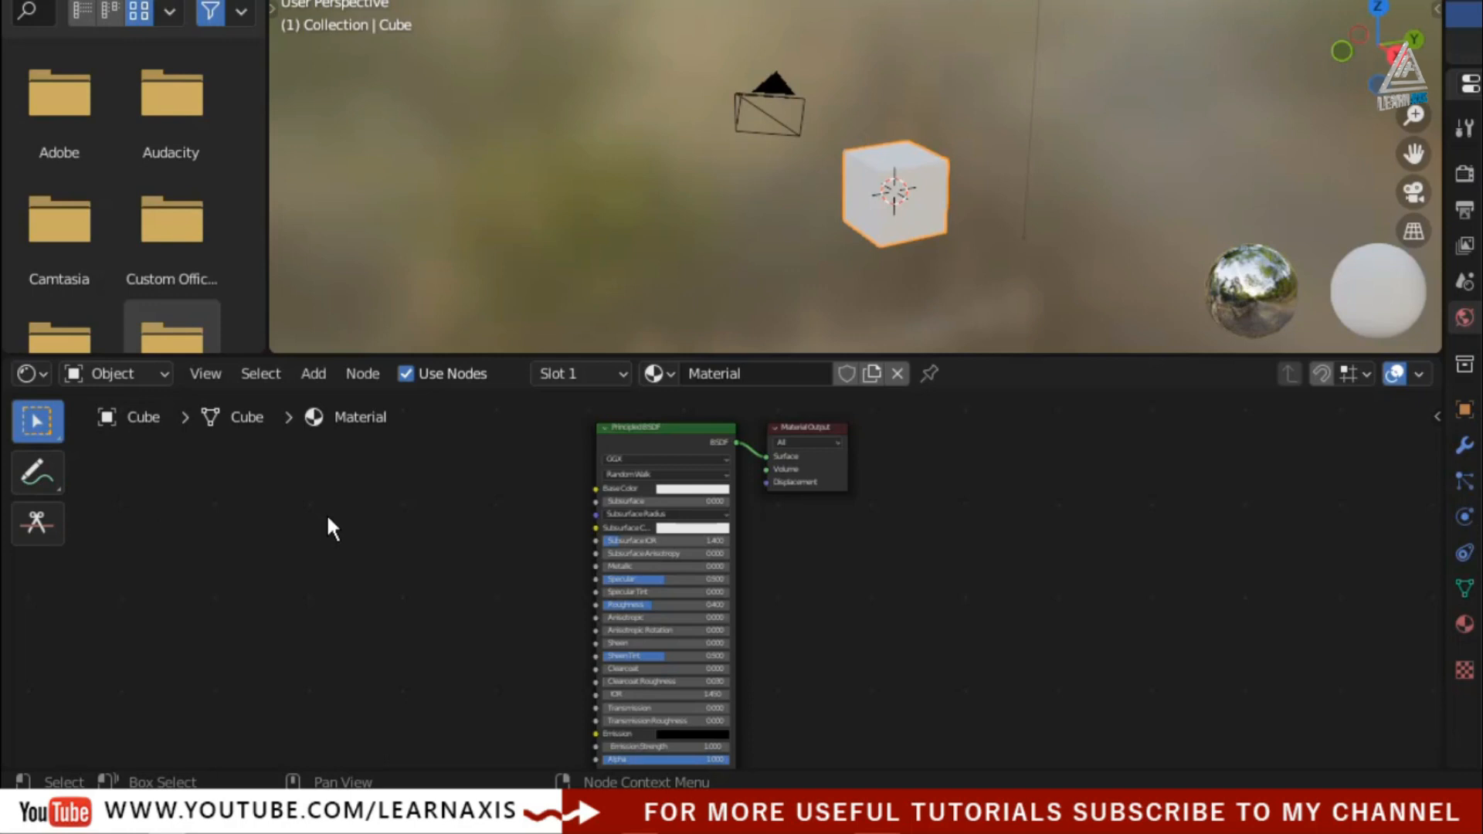
- Toggle the shader editor's toolbar and sidebar, leaving the toolbar shown and the sidebar hidden
key("t")
key("t")
key("t")
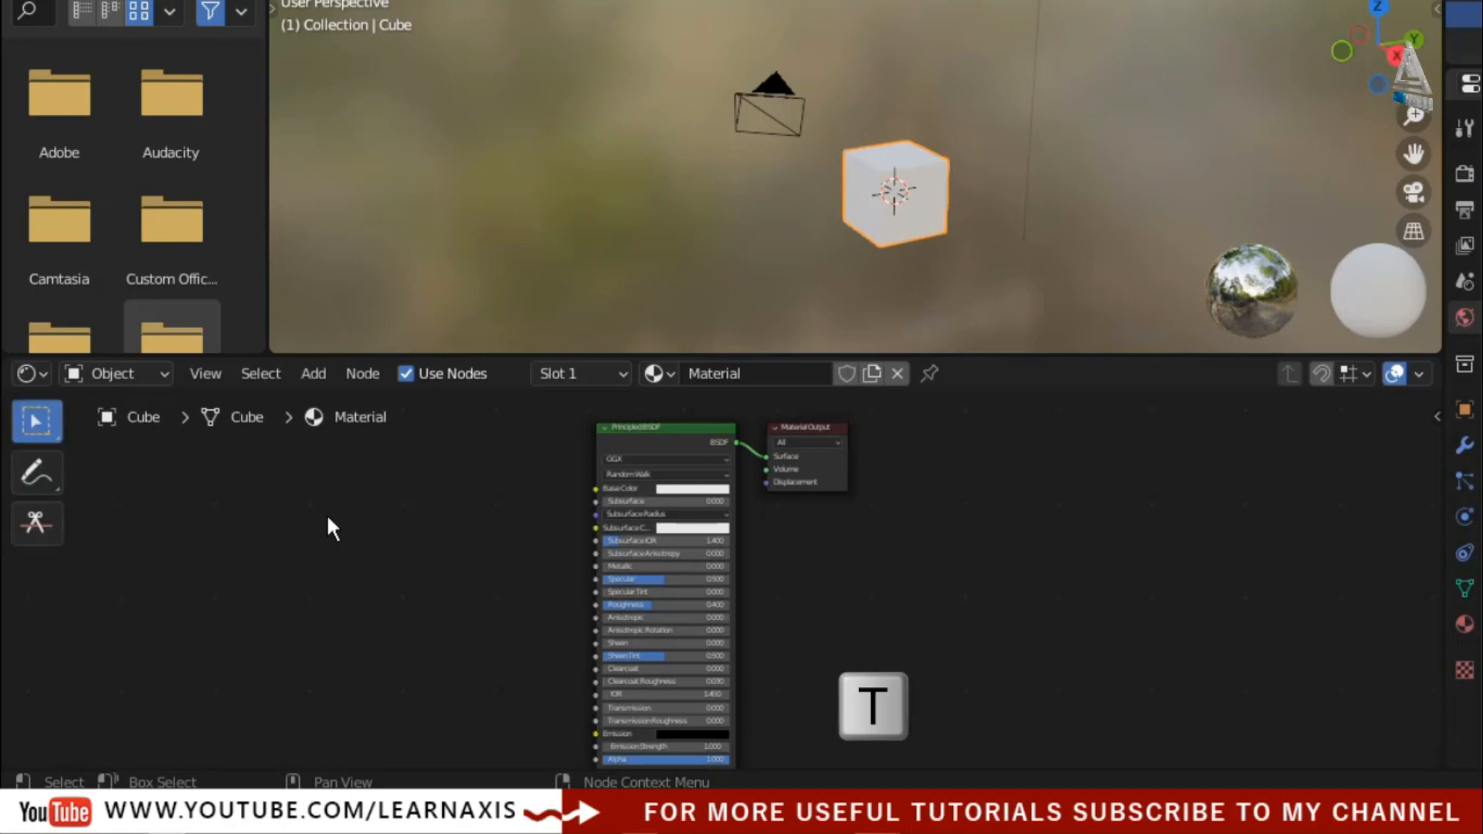
key("n")
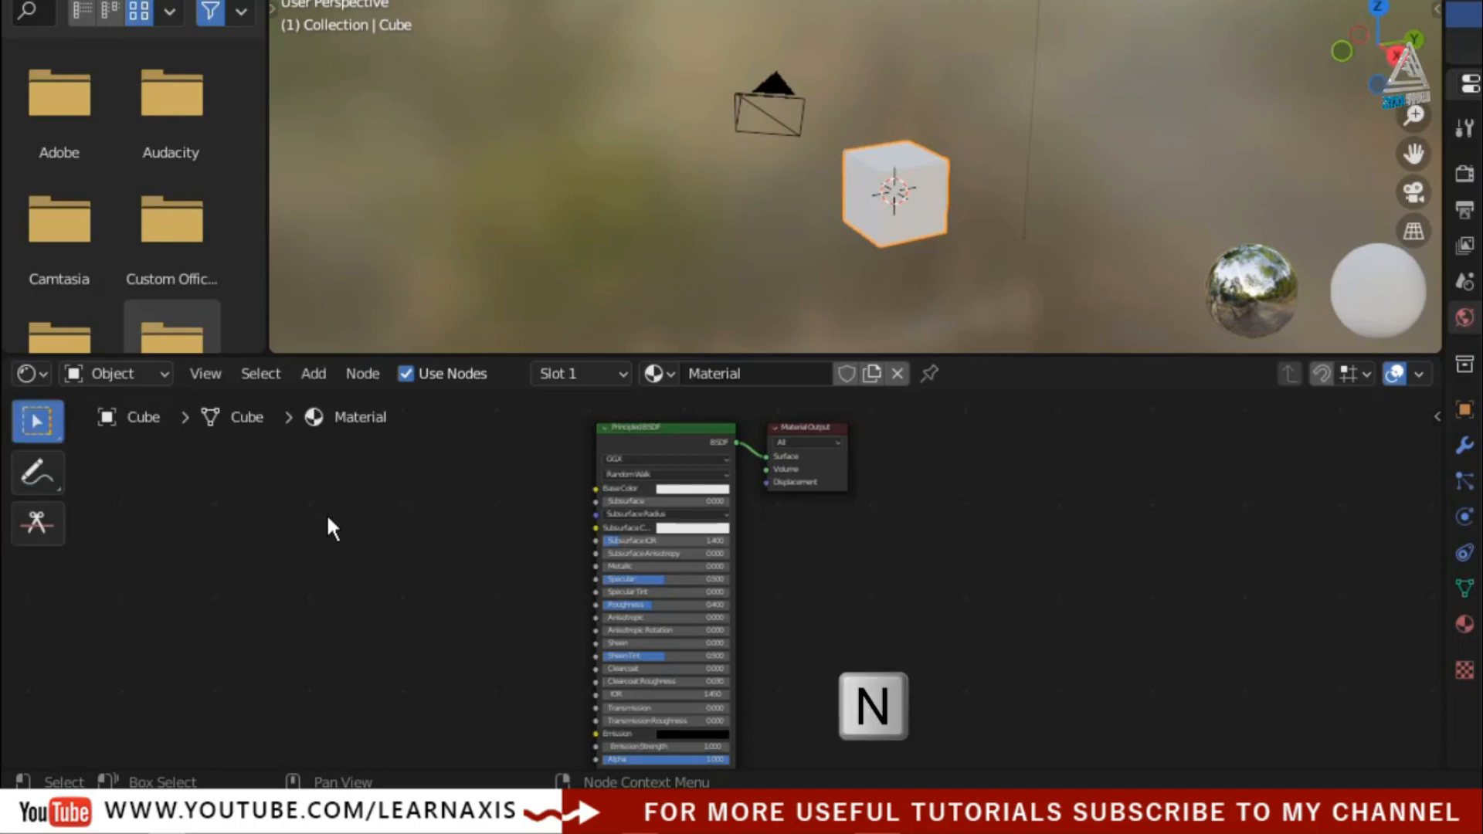
key("n")
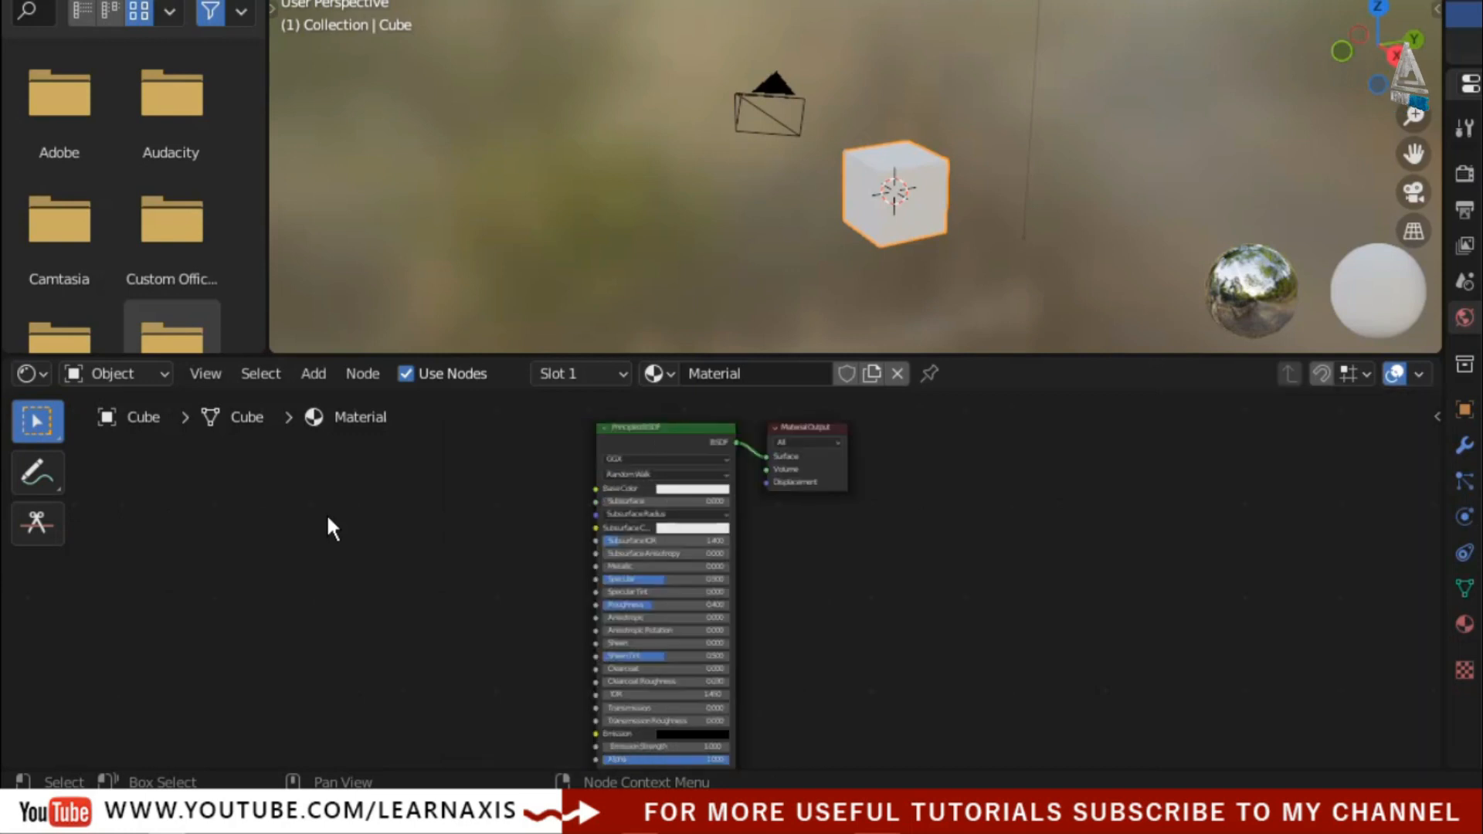
- Box-select the Principled BSDF and Material Output nodes and clear the selection again
left_click(262, 376)
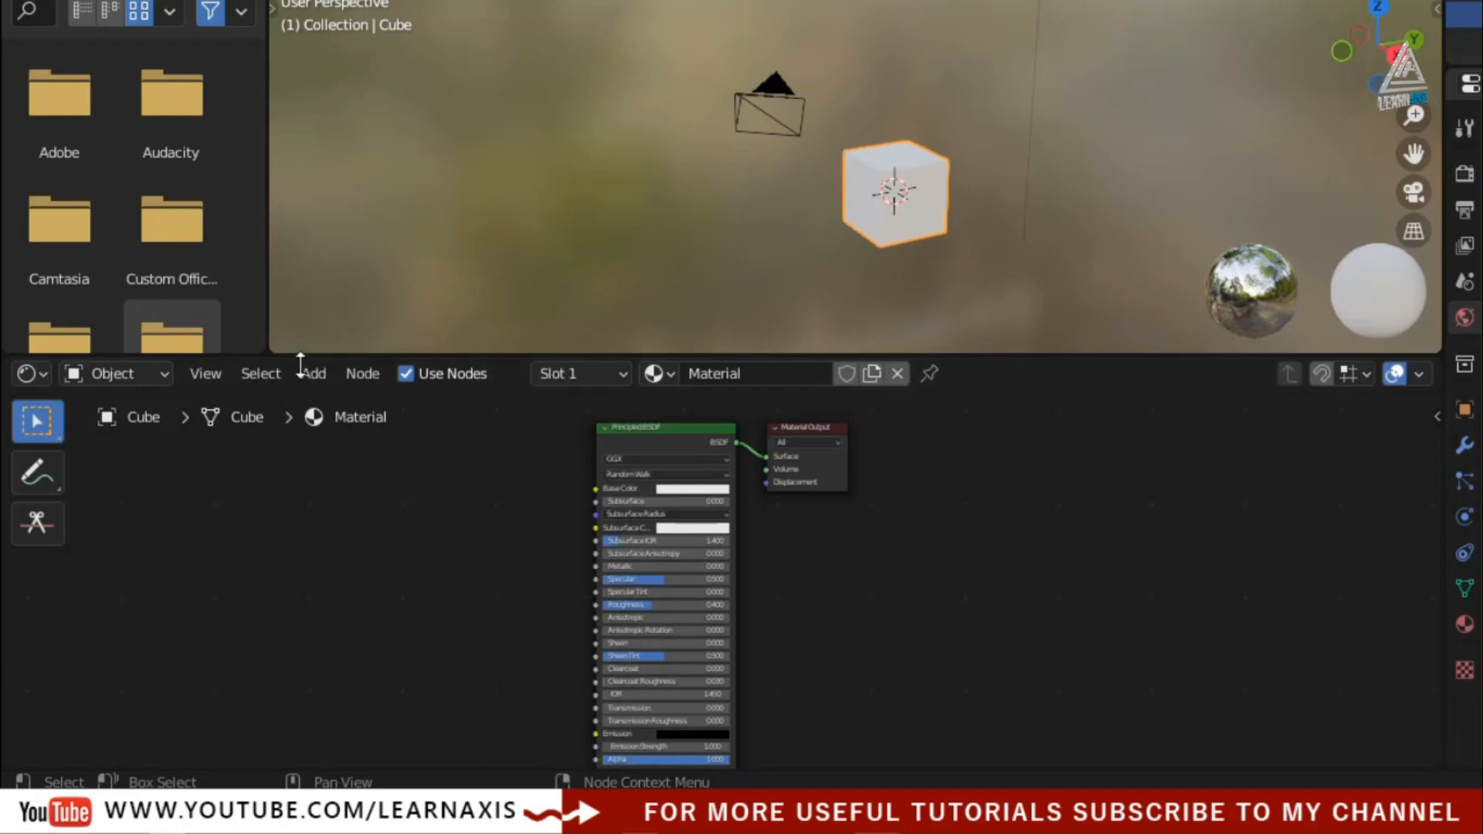
left_click(259, 375)
left_click(293, 399)
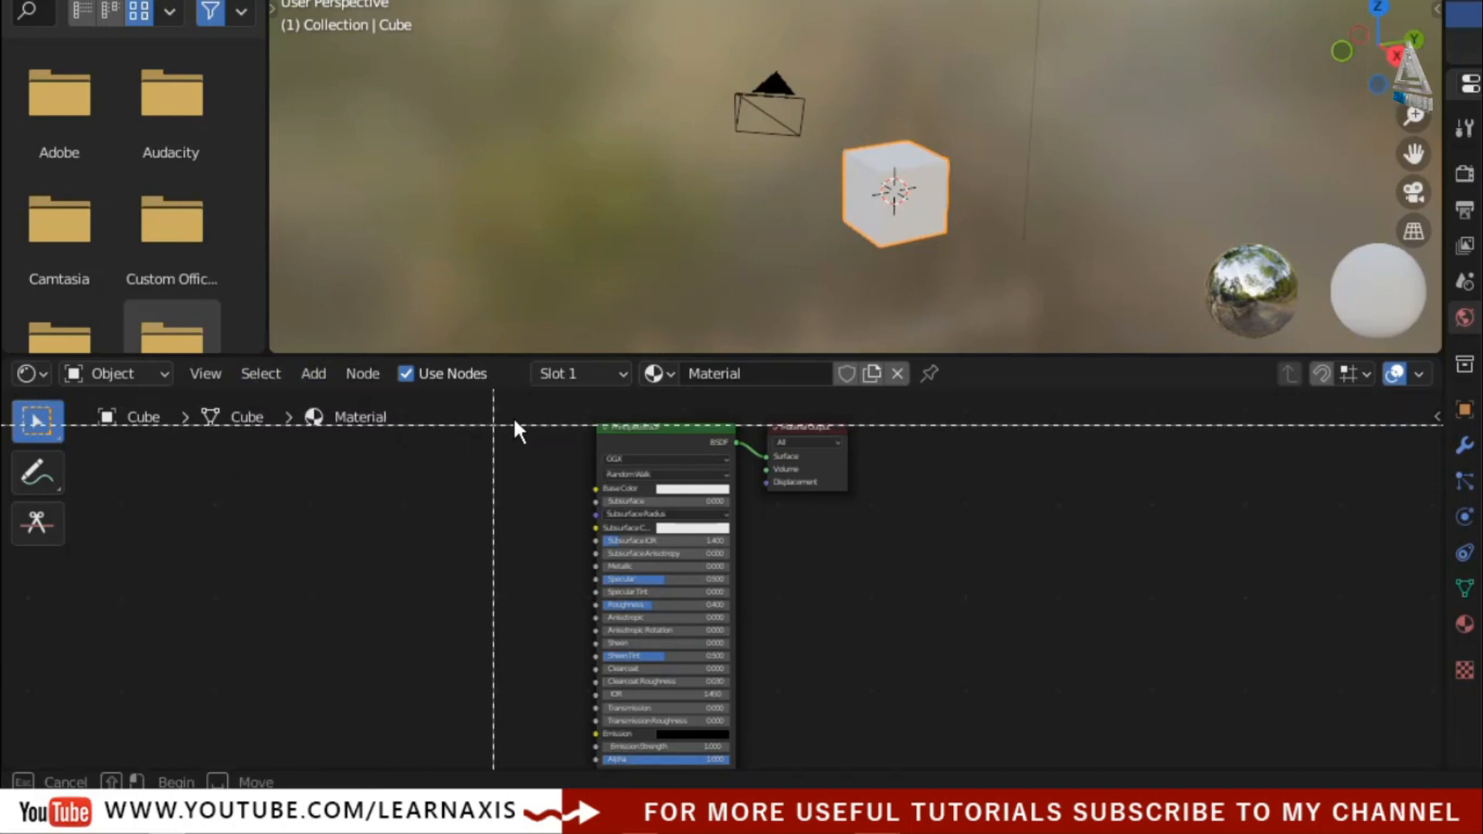
left_click_drag(524, 405, 968, 769)
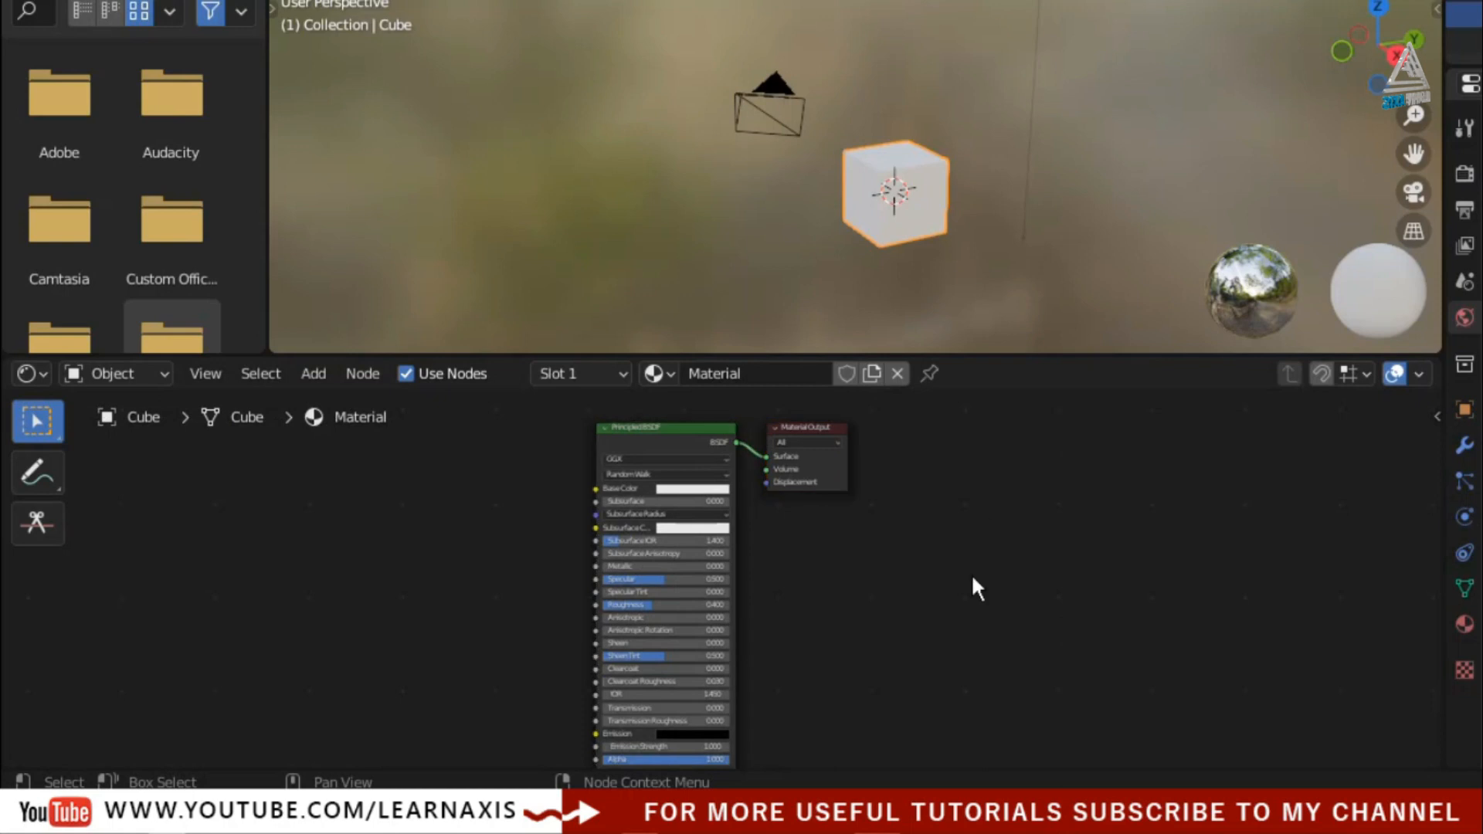
left_click_drag(952, 424, 459, 770)
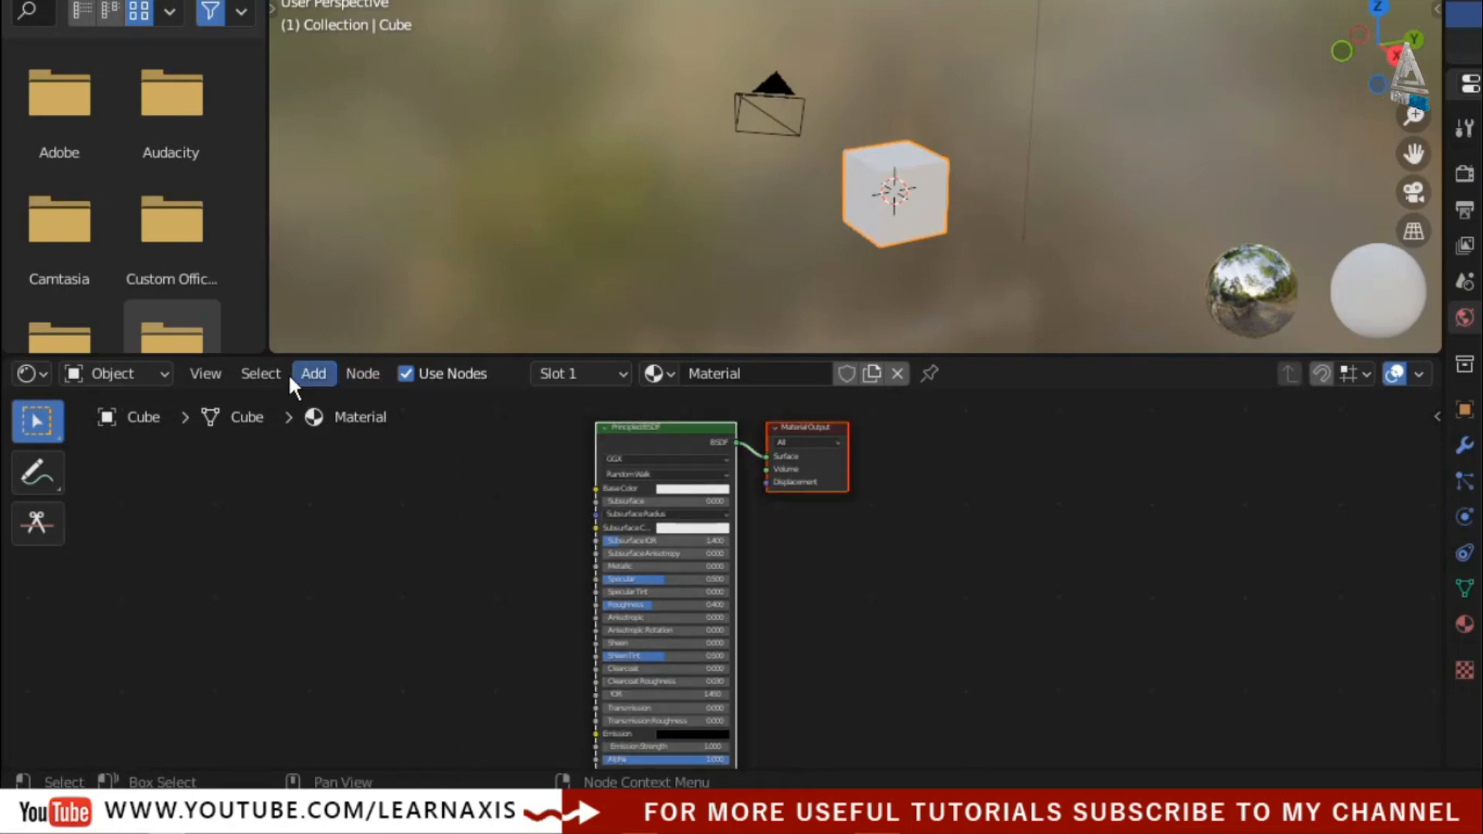
left_click(238, 374)
left_click(922, 526)
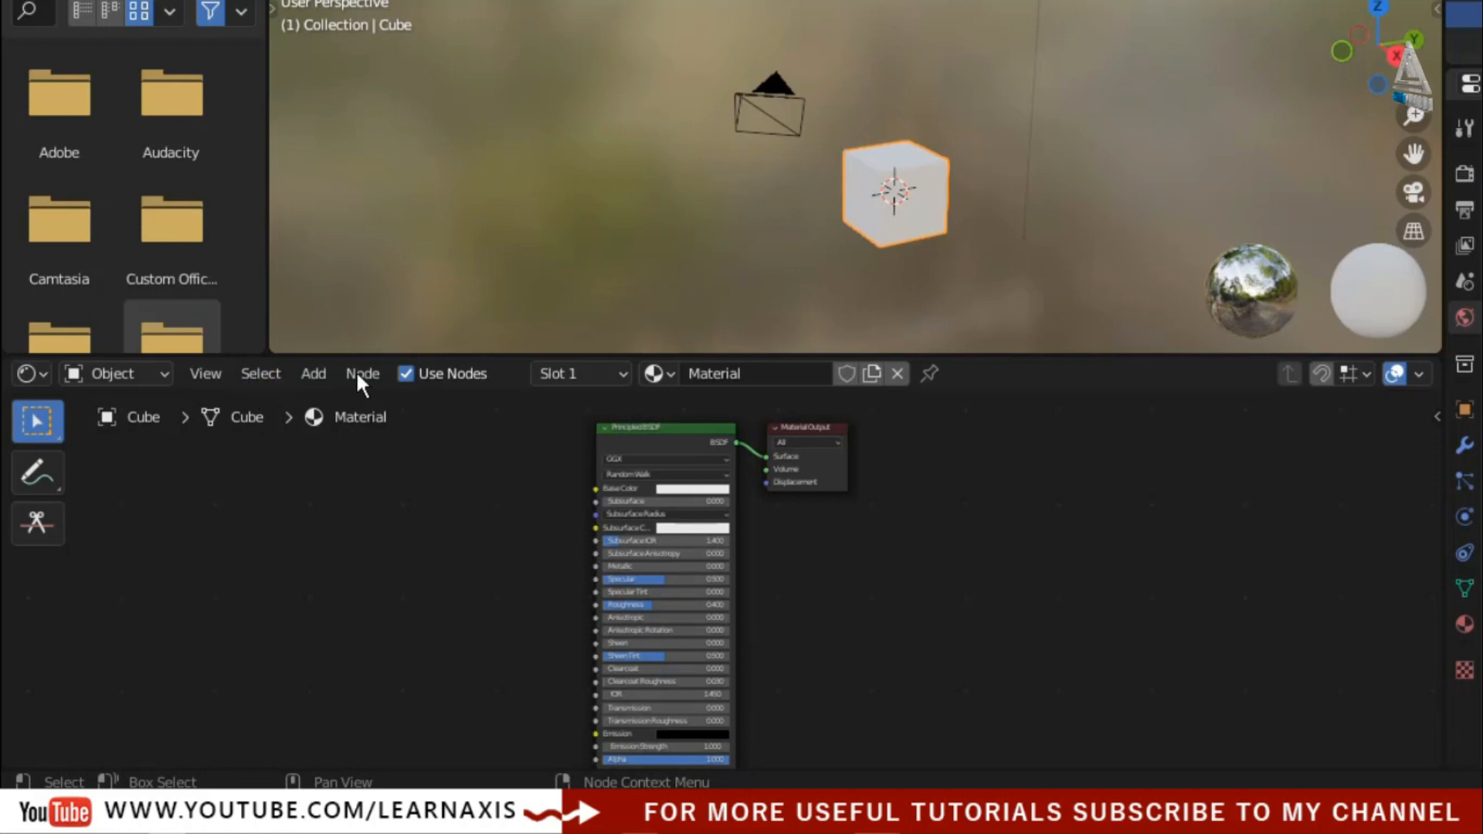
- Browse the node categories that can be added in the shader editor, including the list of texture nodes
left_click(313, 374)
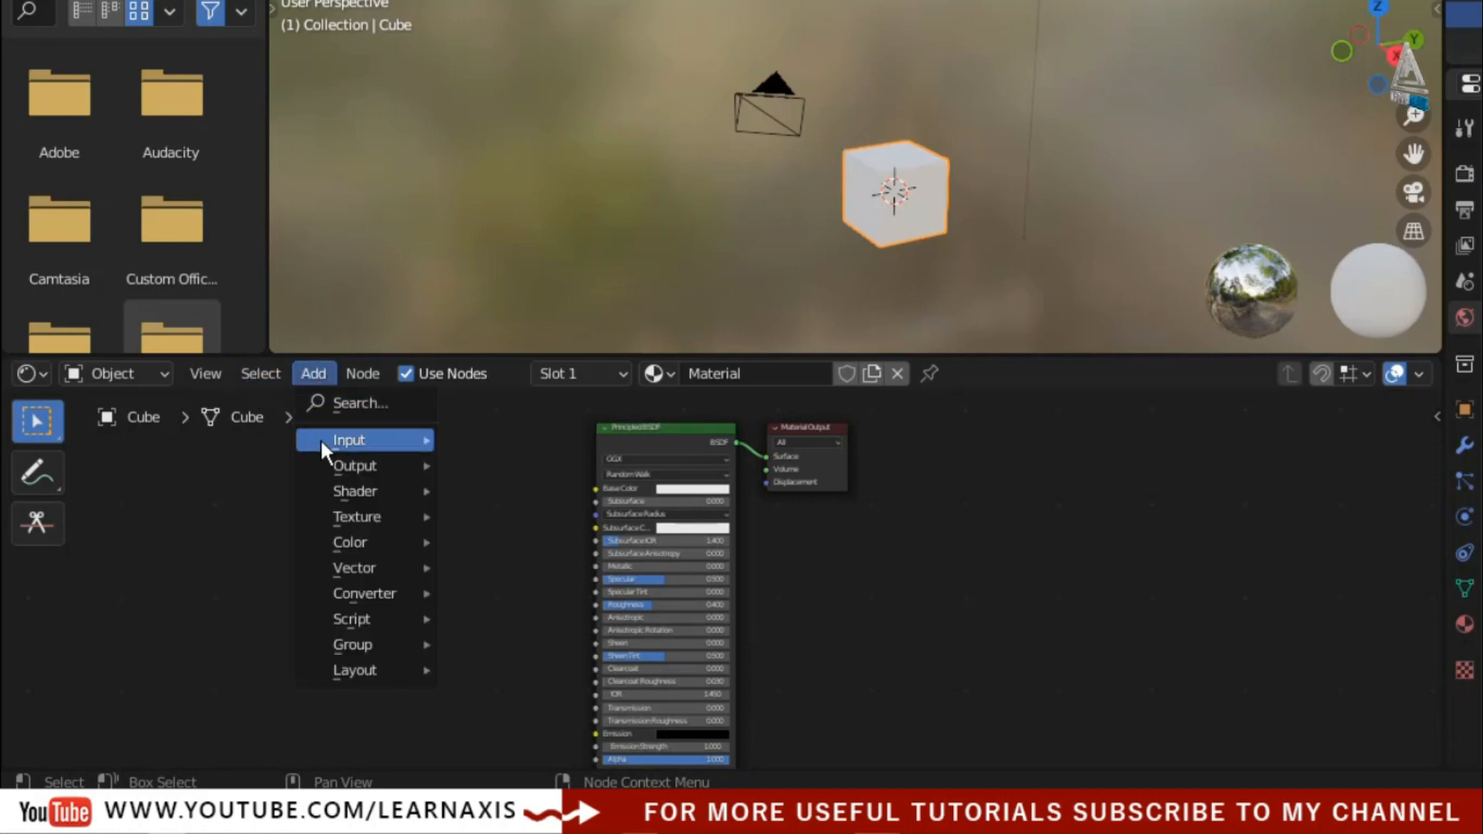
mouse_move(320, 438)
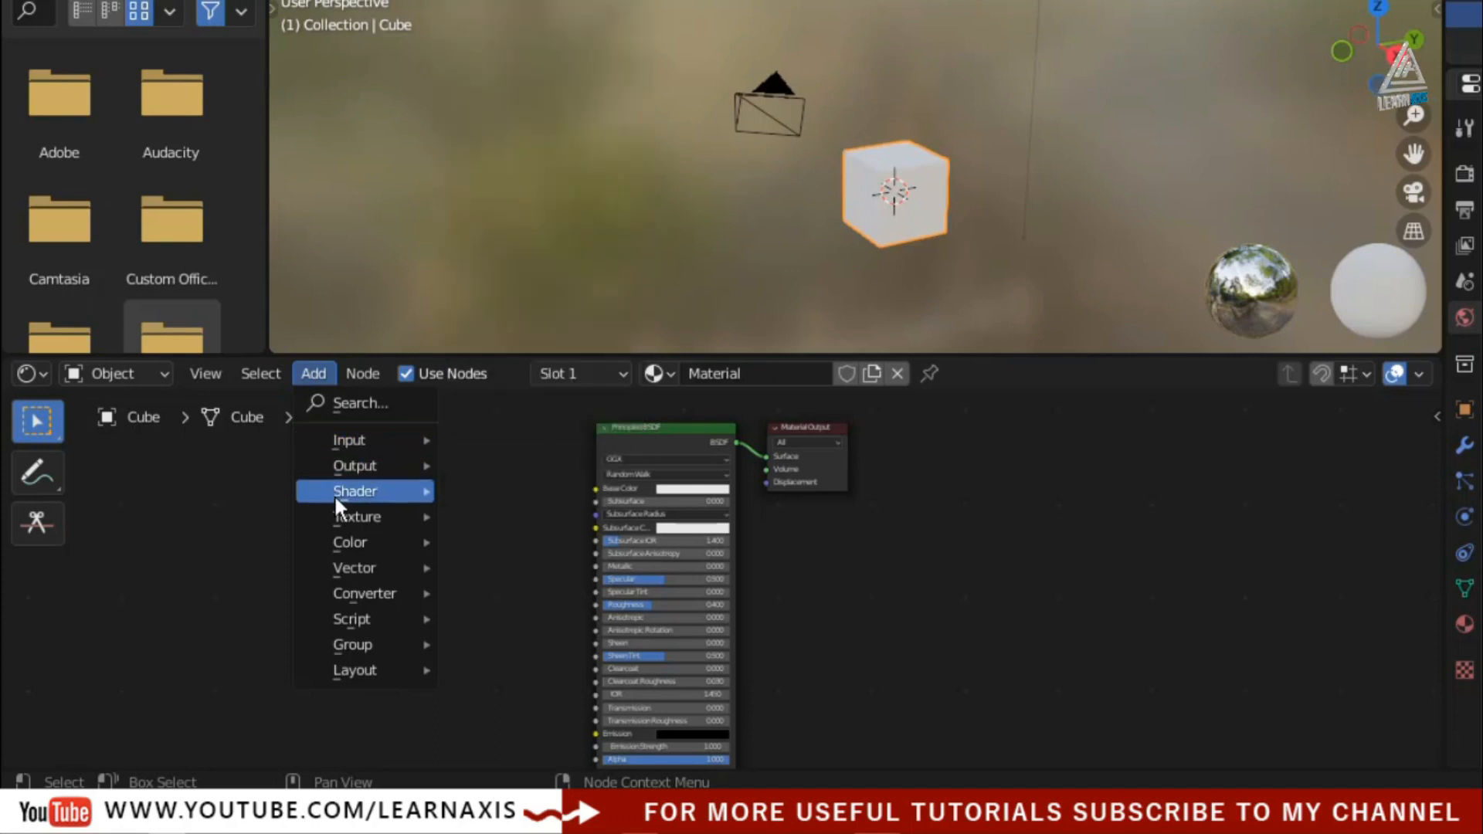
mouse_move(334, 494)
mouse_move(338, 526)
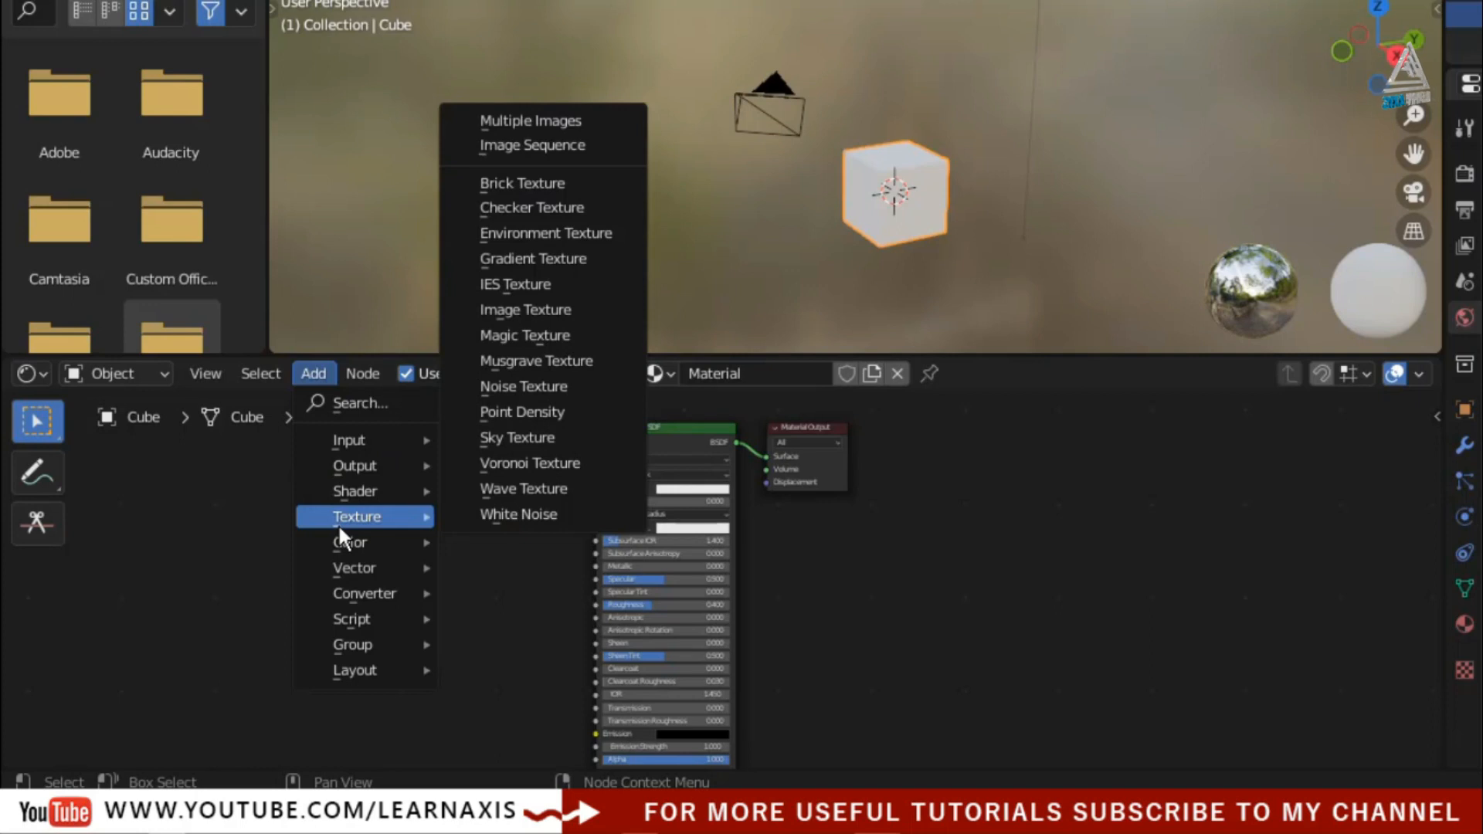
left_click(566, 122)
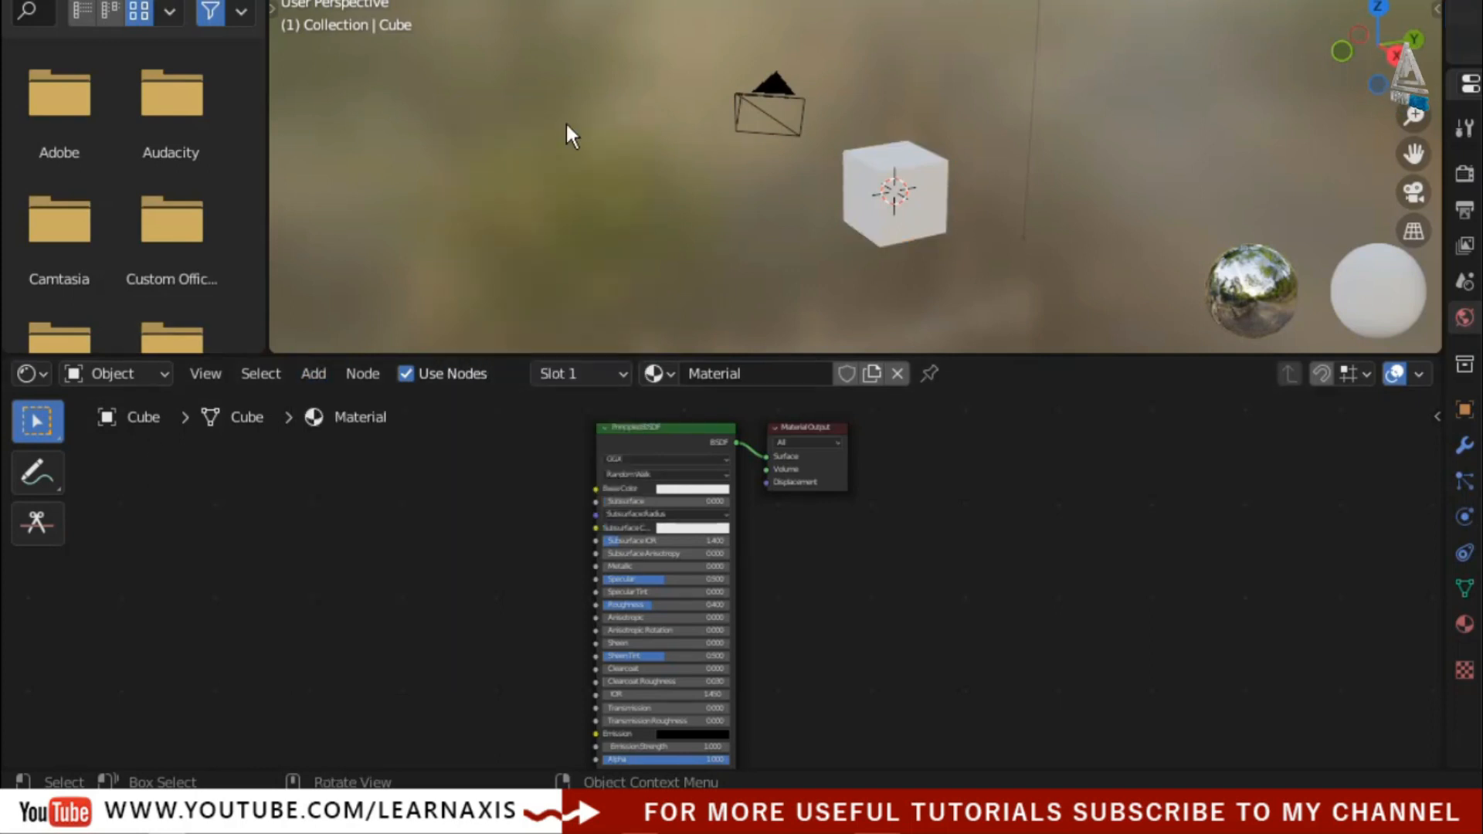
- Compare what can be added in the 3D viewport with what can be added in the shader editor, including the Vector nodes
key("shift+a")
mouse_move(566, 124)
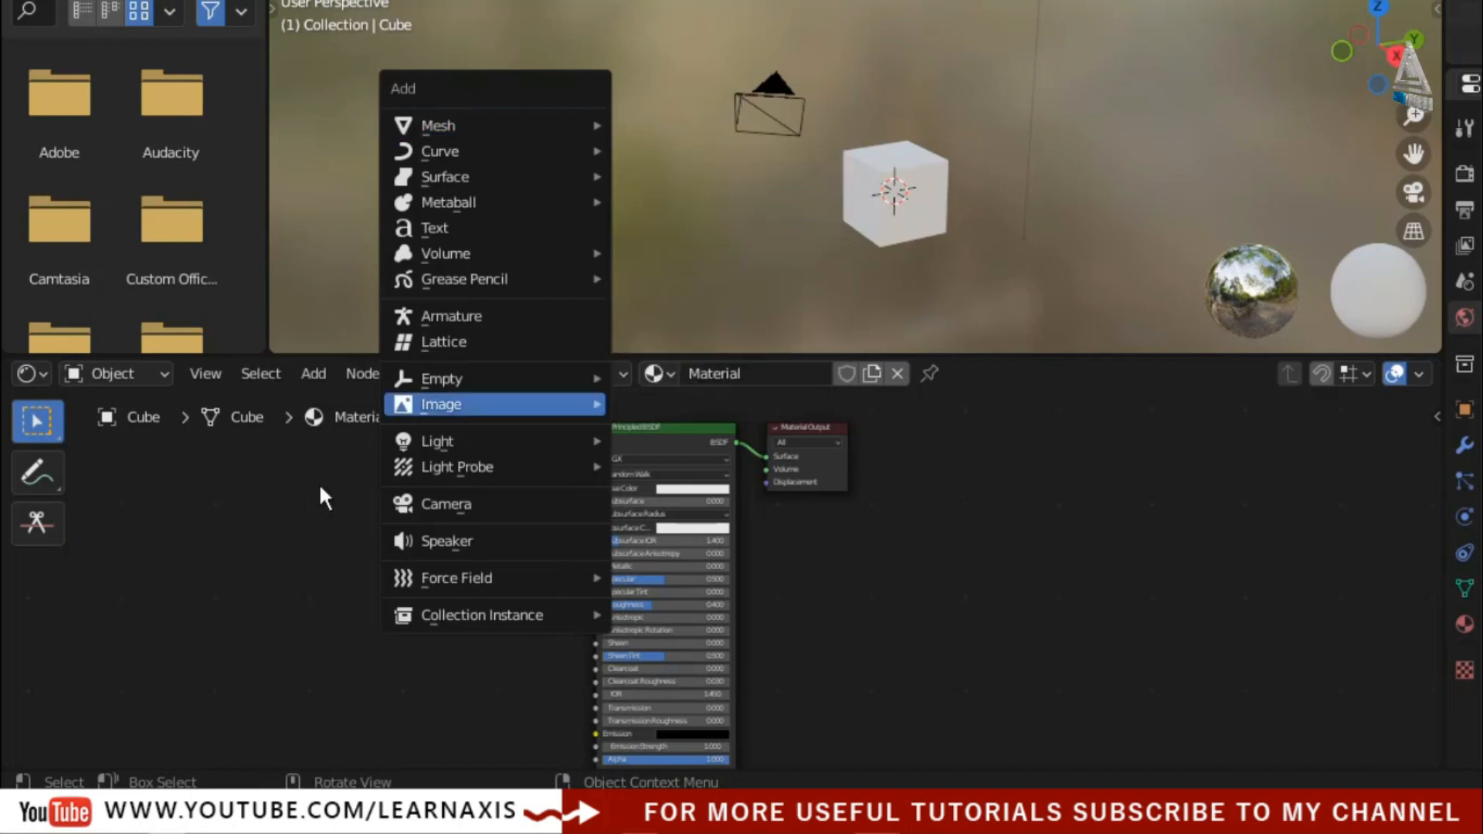
left_click(269, 549)
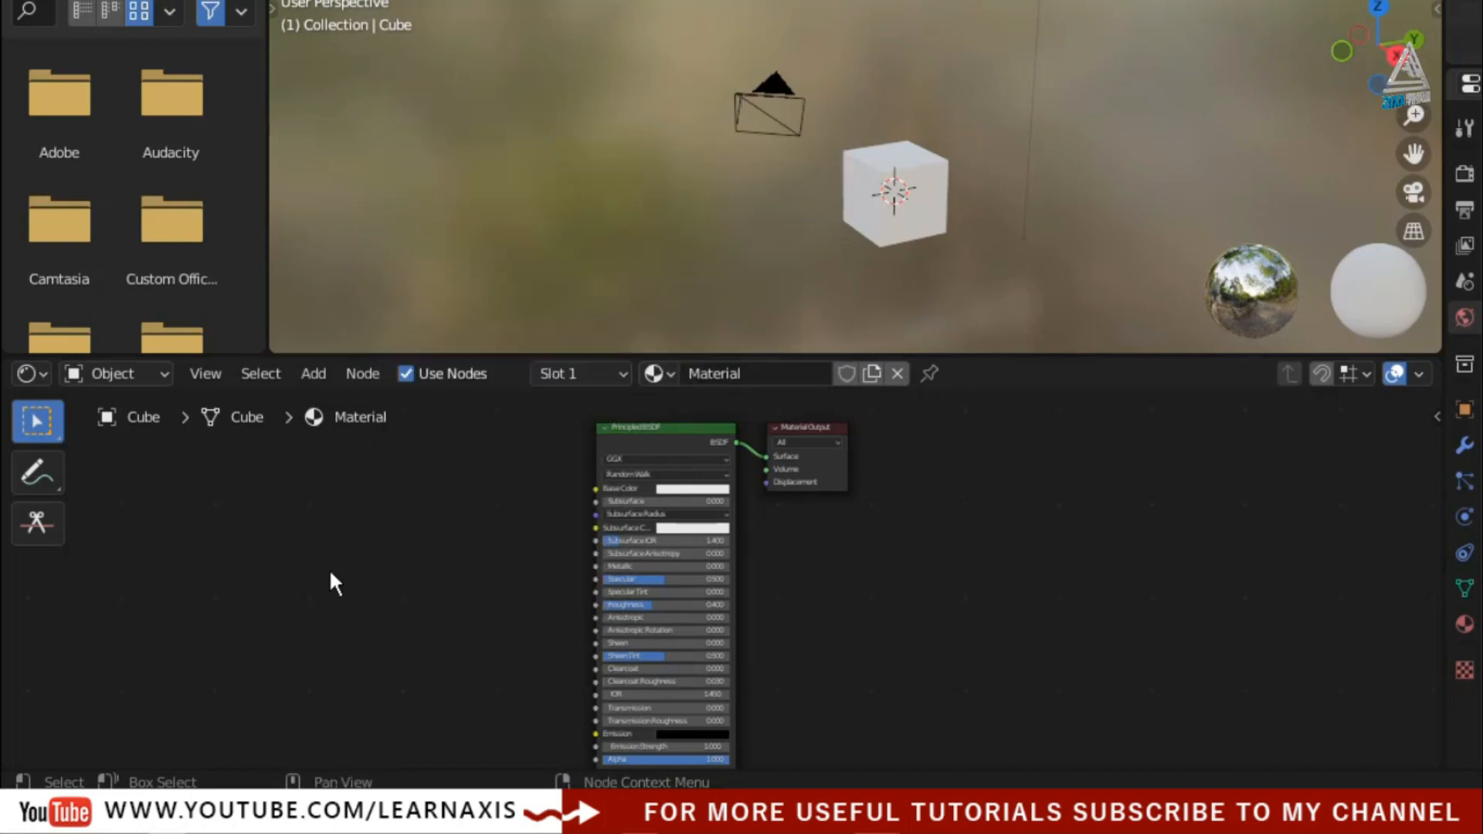
key("shift+a")
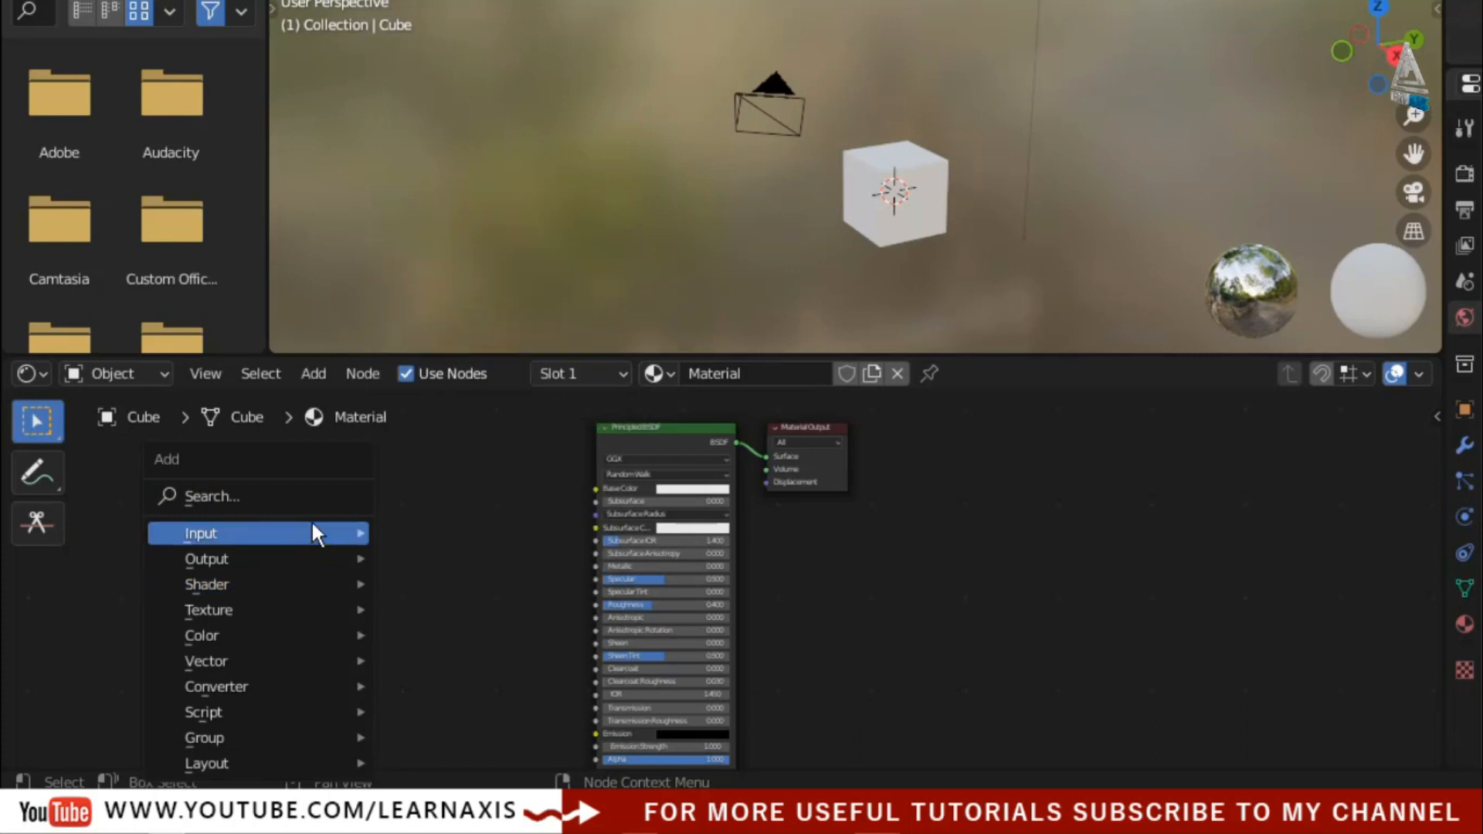
mouse_move(315, 531)
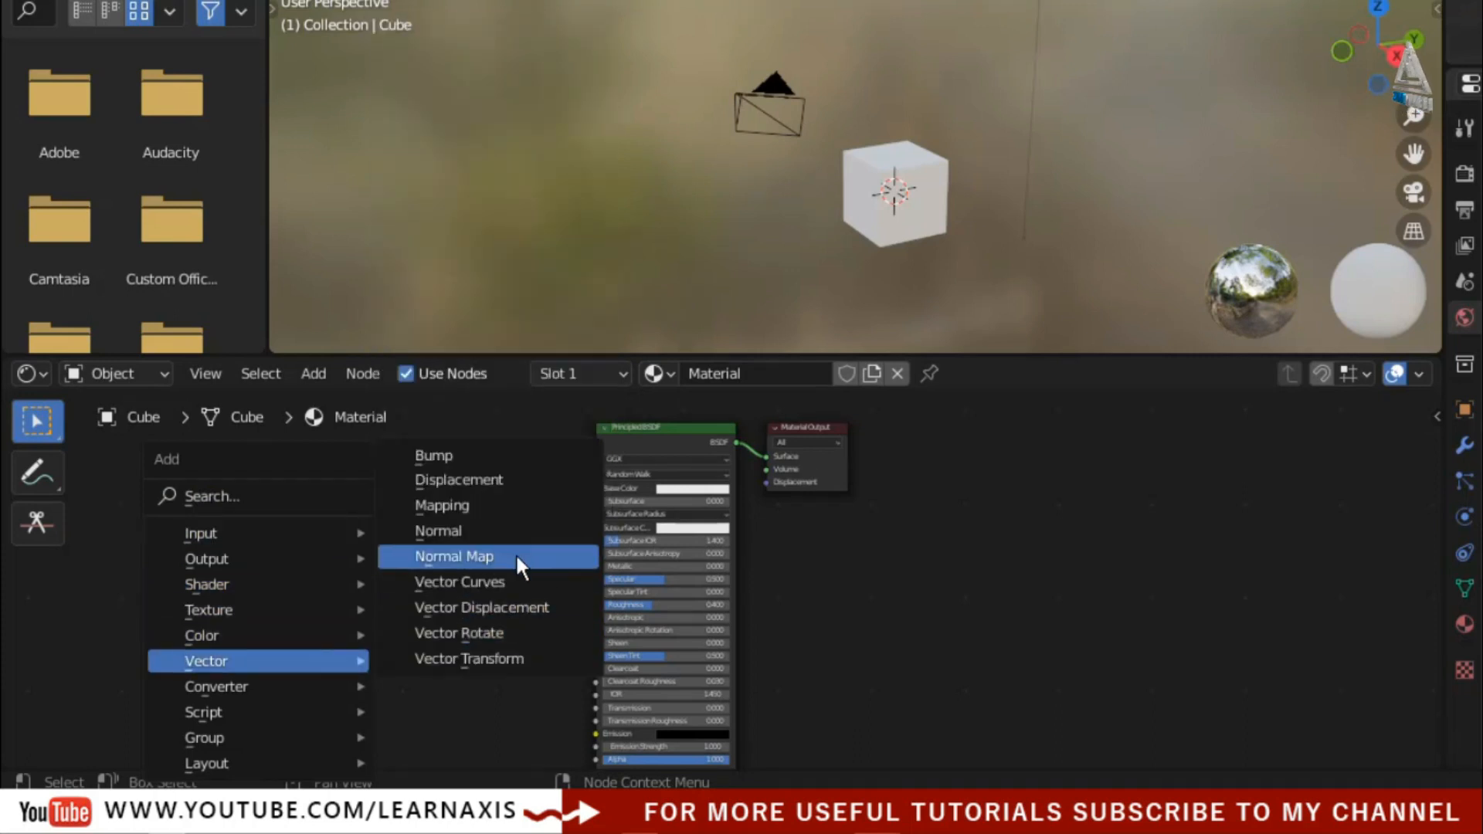
left_click(352, 377)
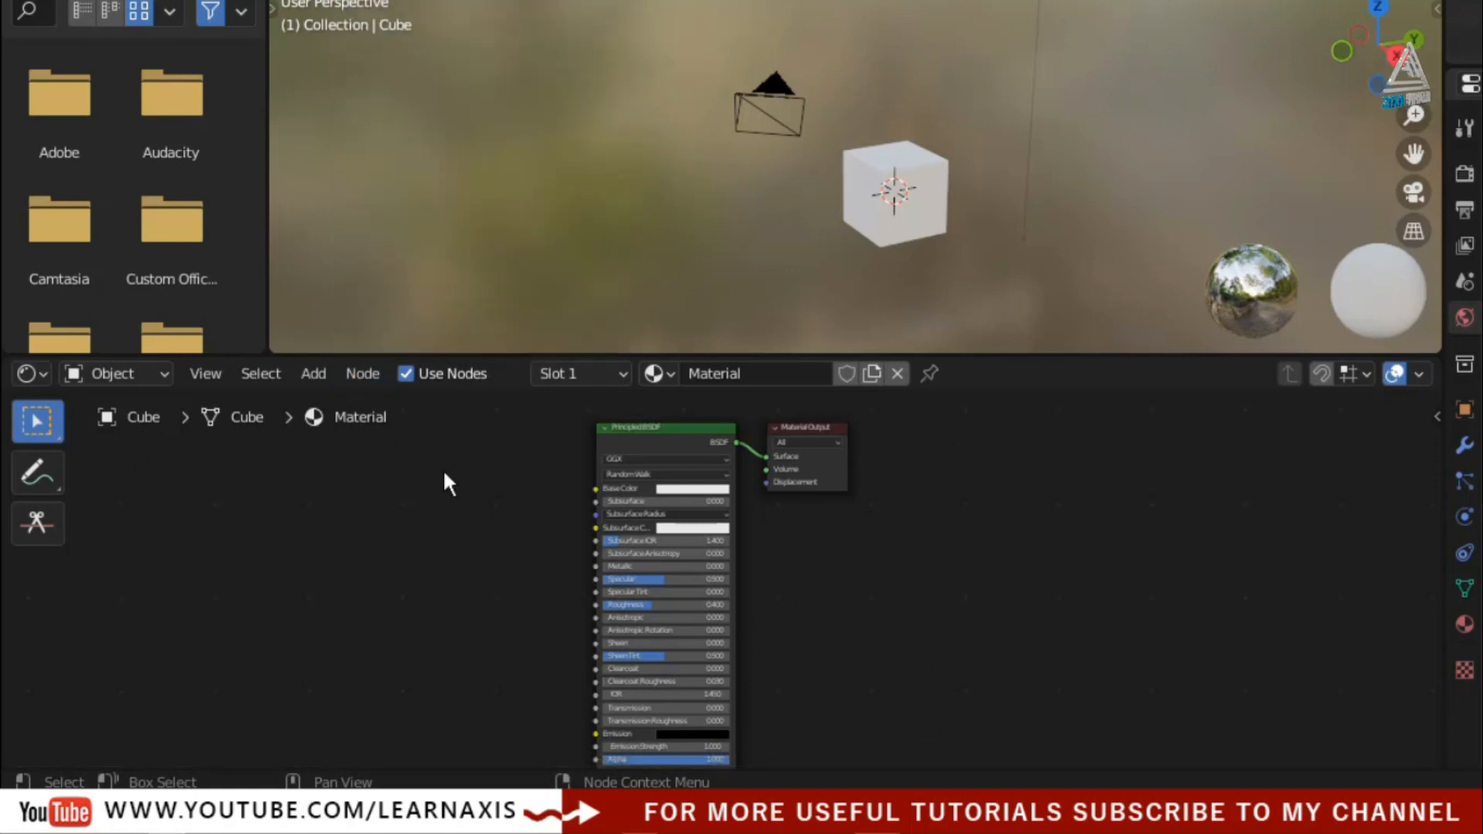
- Show the cube's material properties and inspect the shader editor's material slot list, material list and name field
left_click(610, 375)
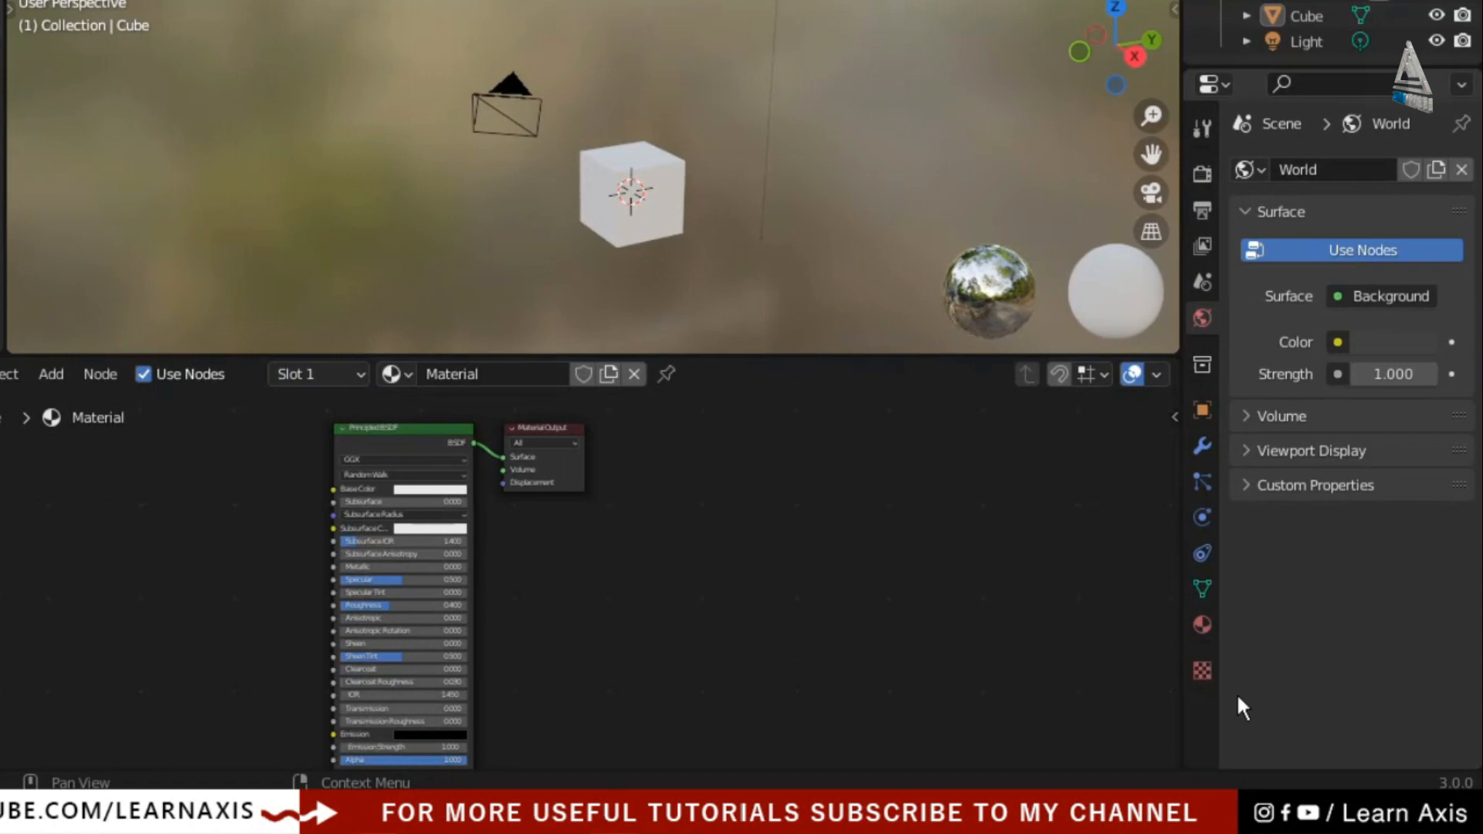
left_click(1203, 627)
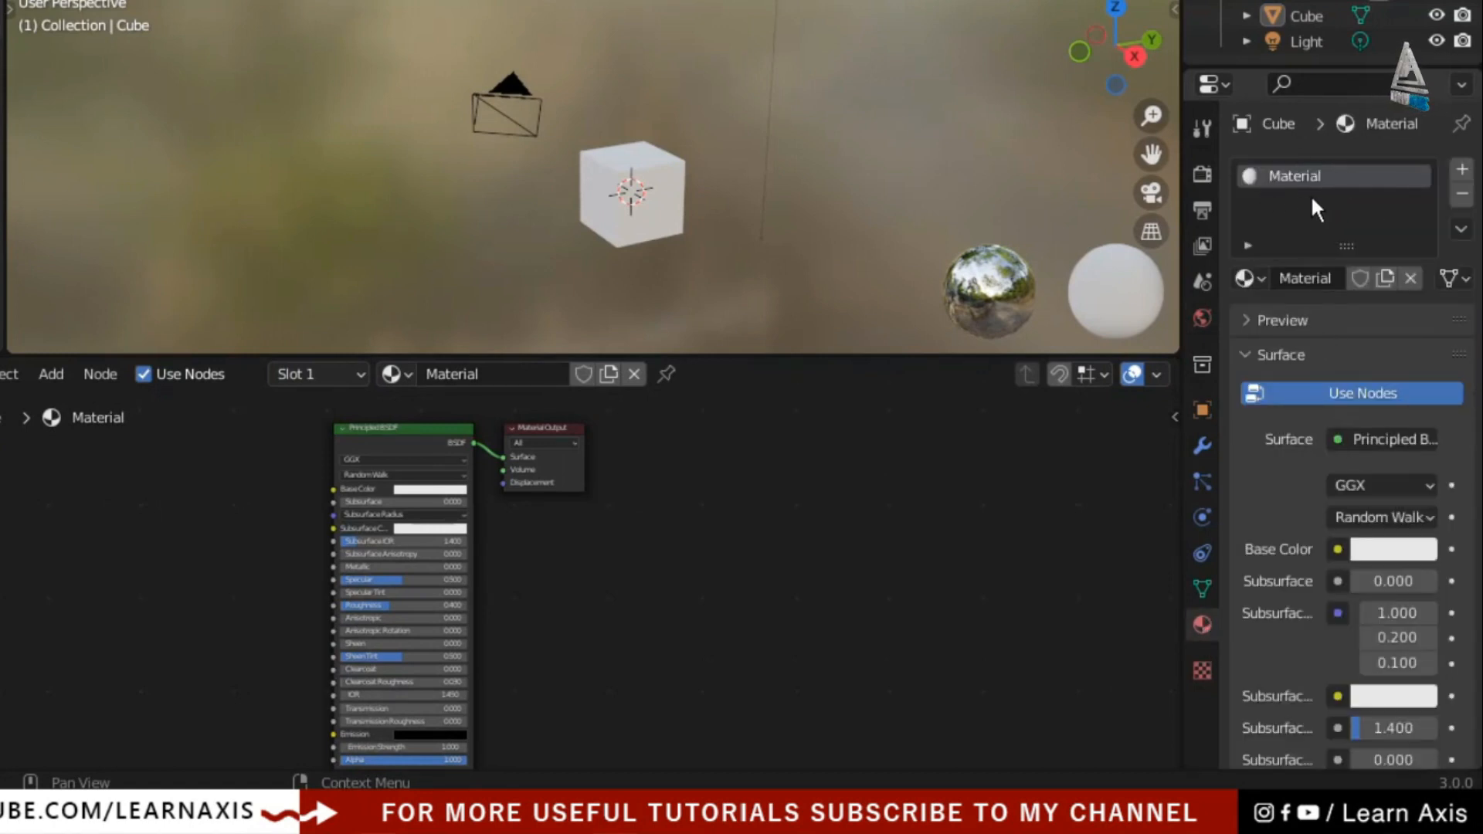
left_click(340, 374)
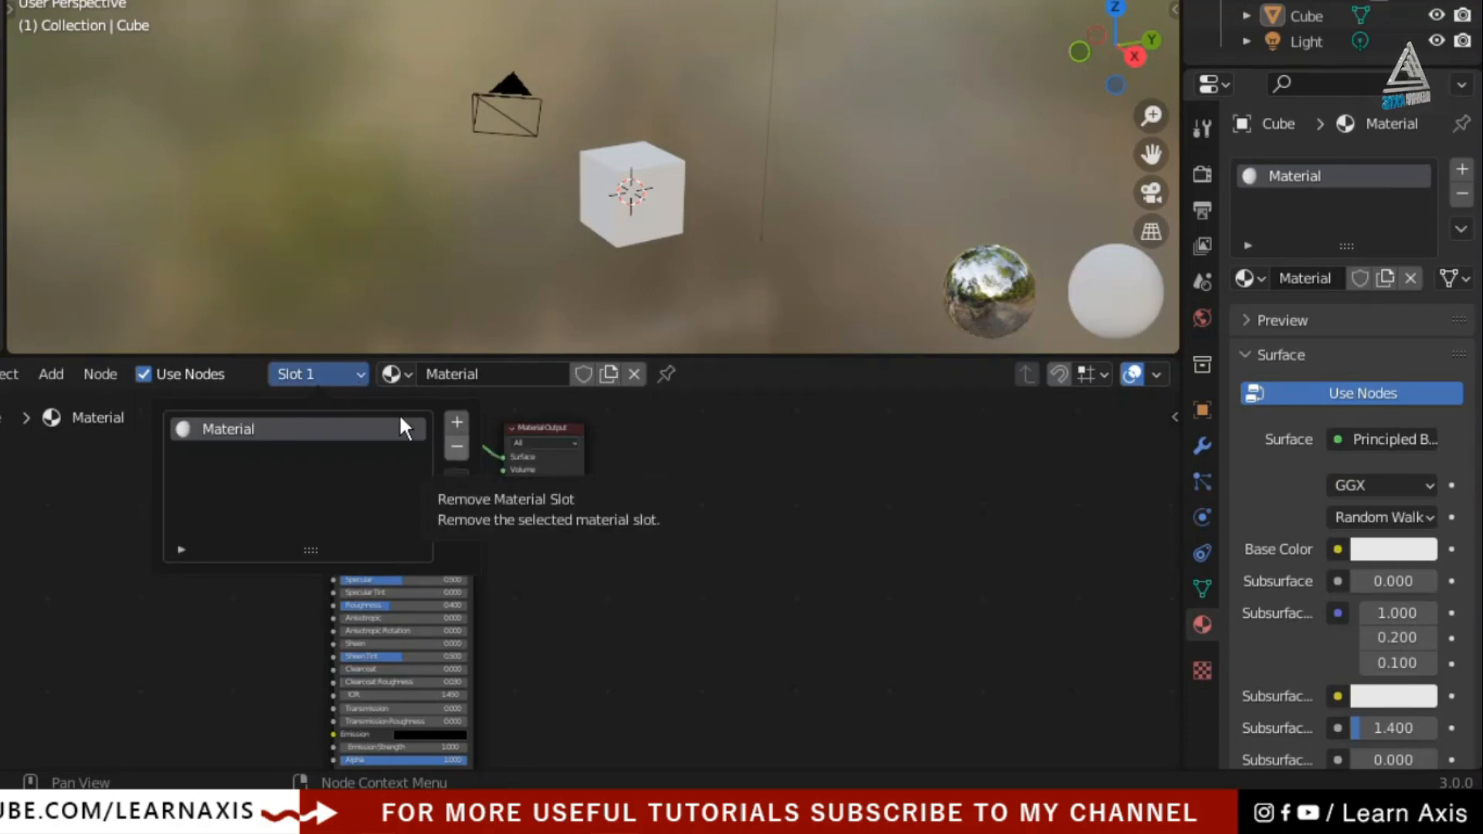
left_click(409, 373)
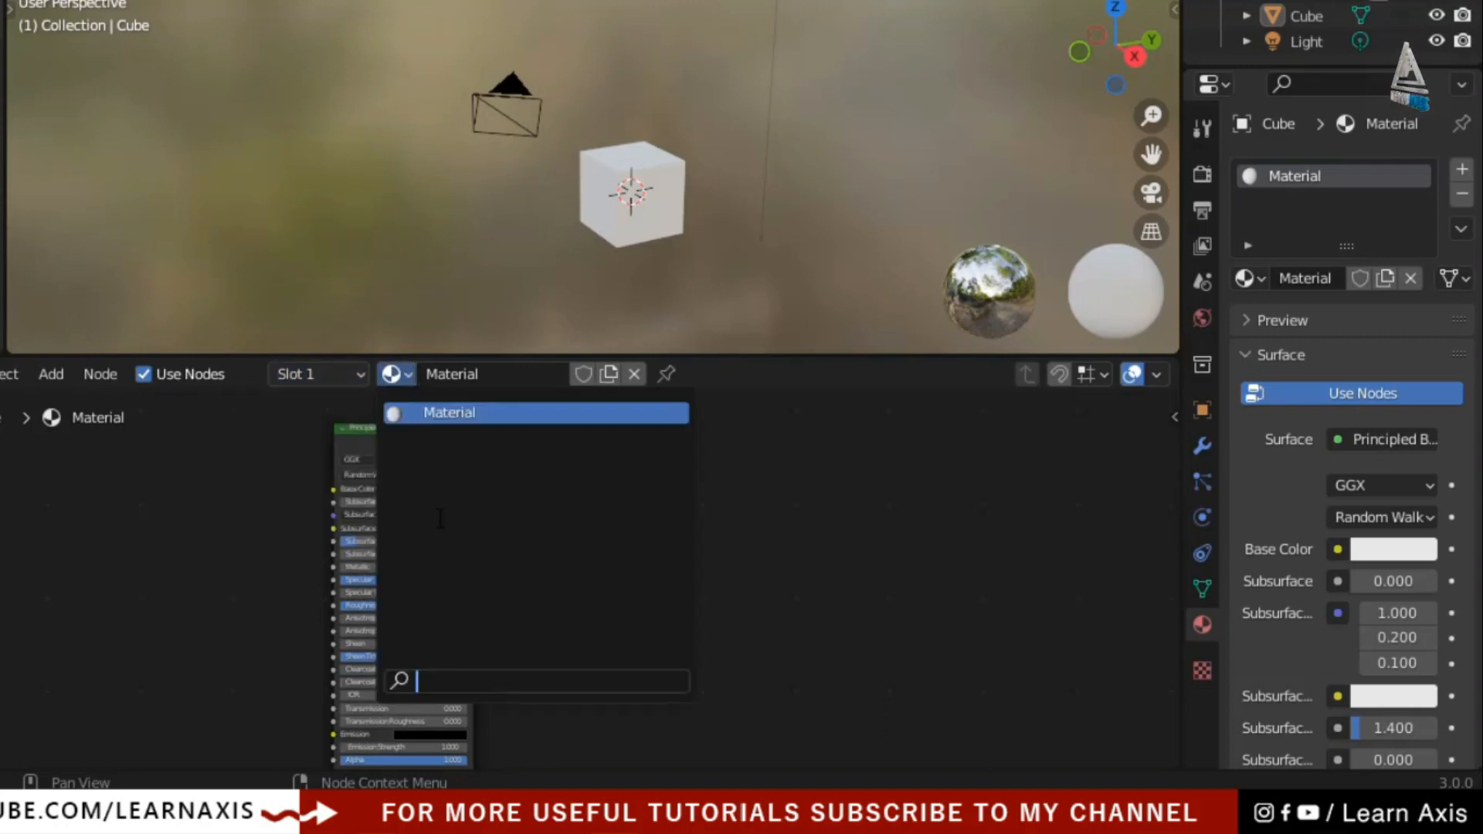
double_click(501, 375)
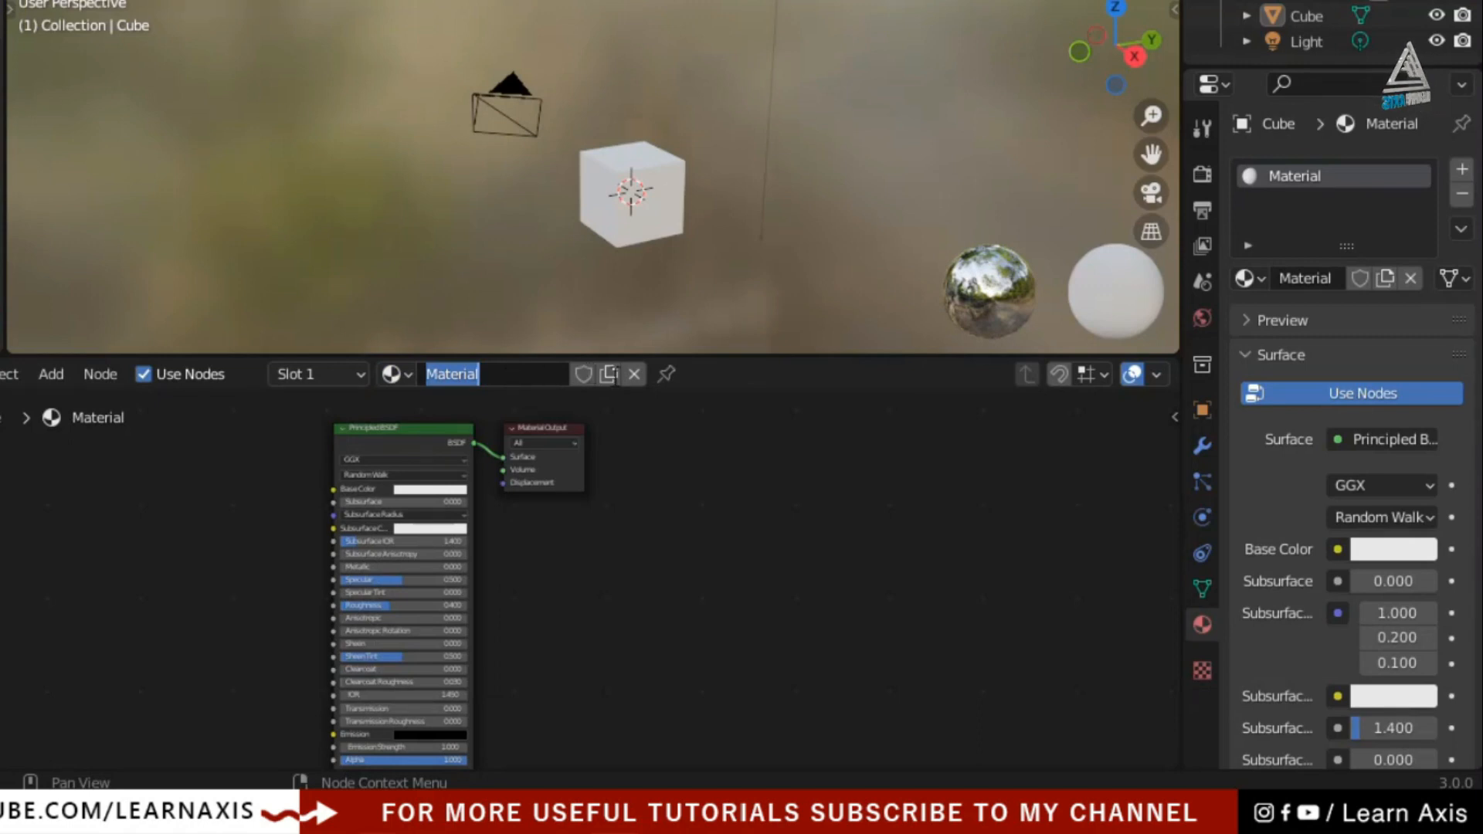
left_click(608, 396)
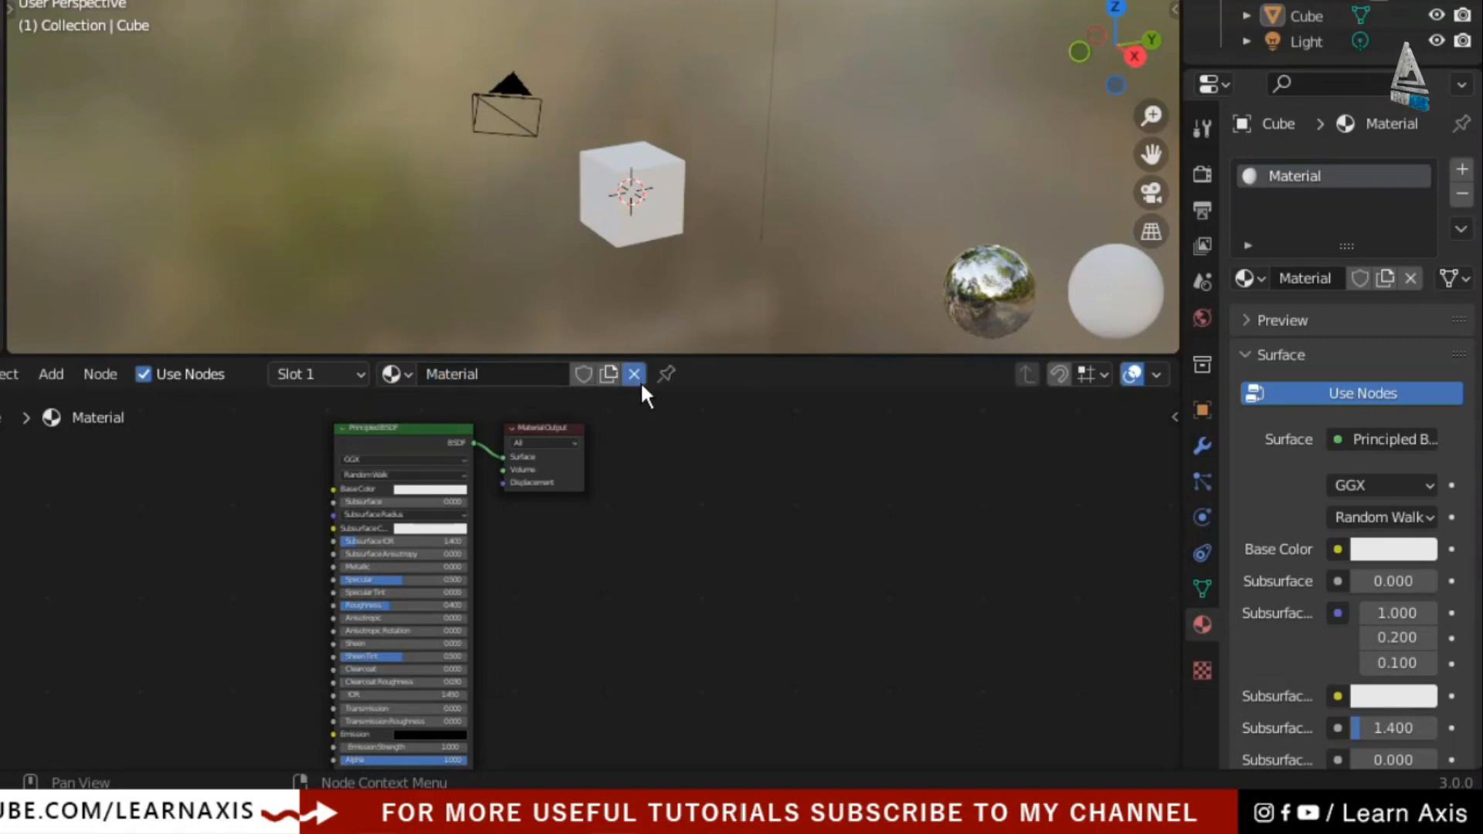
- Unlink the cube's current material and create a new one in its place
left_click(635, 376)
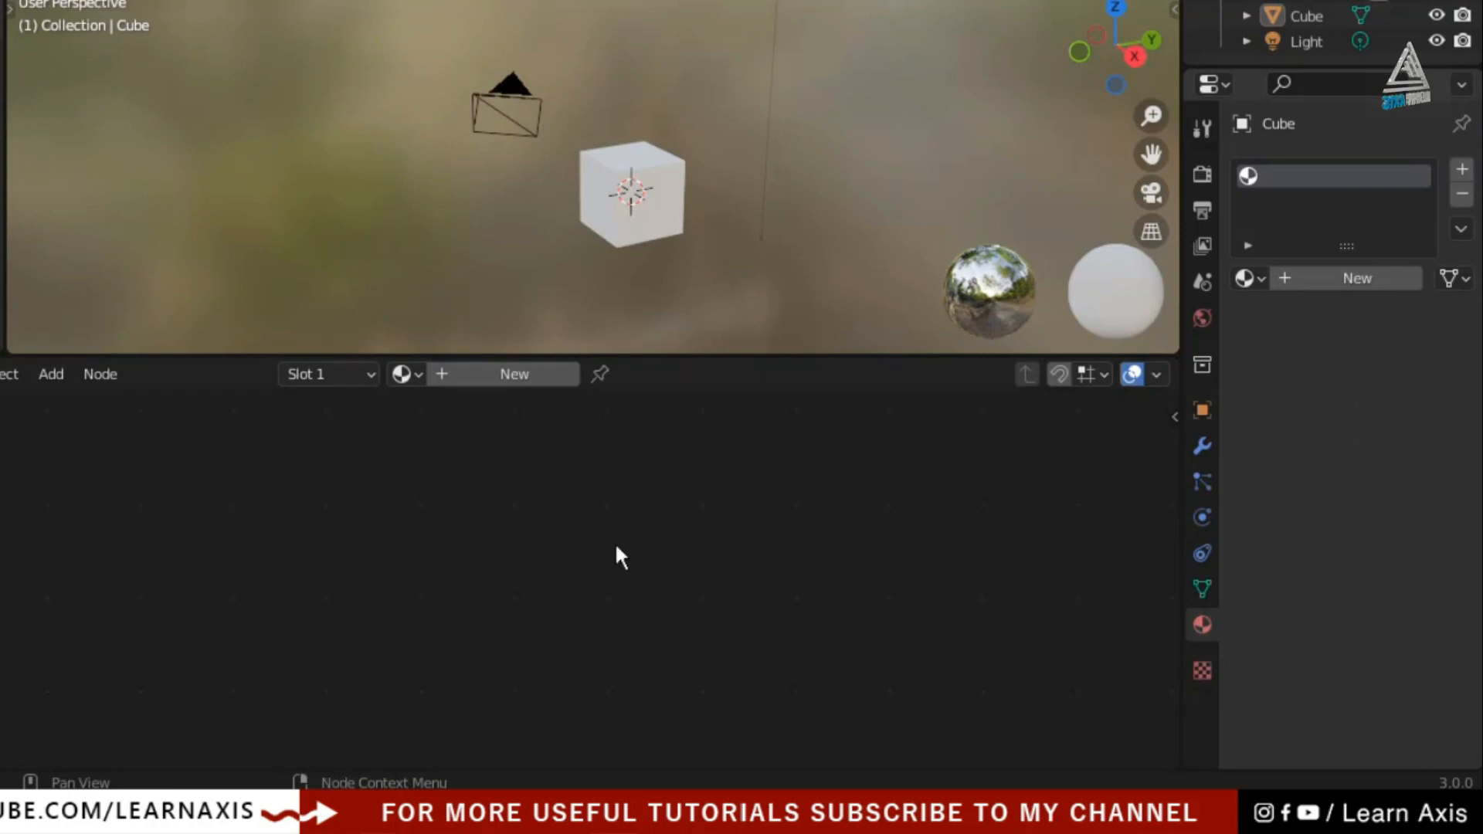
left_click(536, 375)
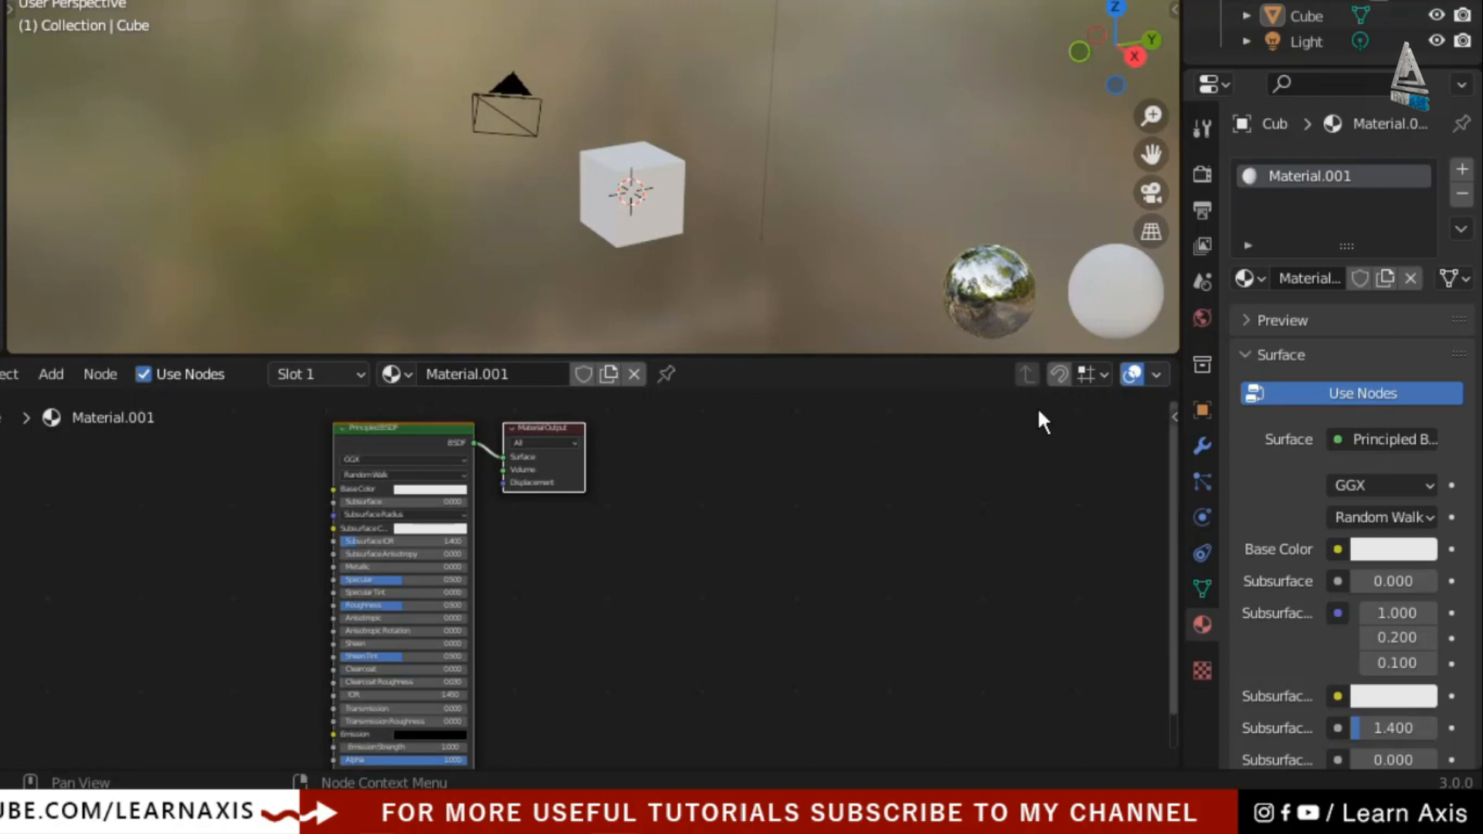
- Enlarge the shader editor over the 3D viewport and move the Principled BSDF node farther away from the Material Output node
left_click_drag(578, 352, 594, 64)
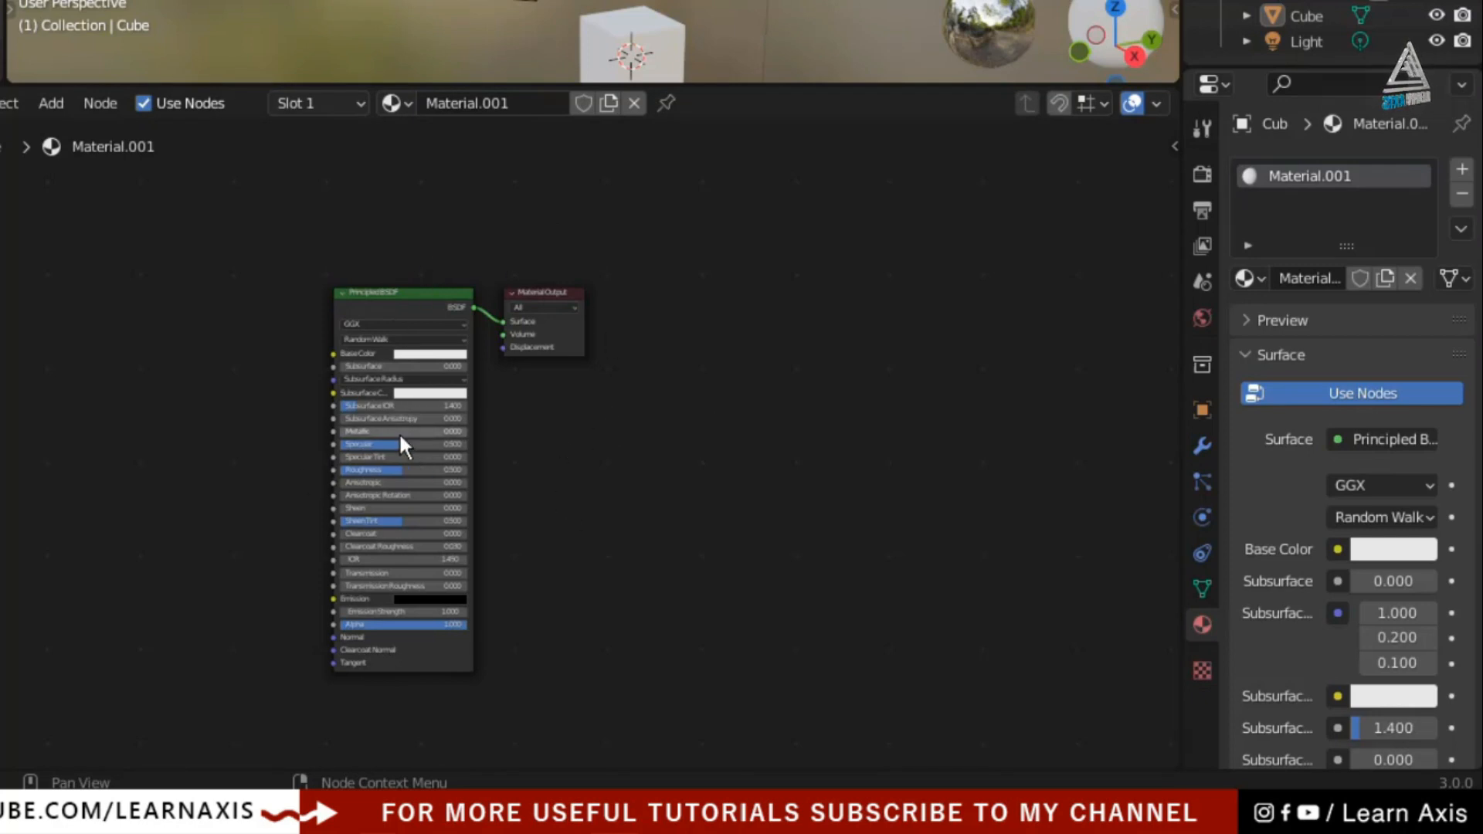
scroll(400, 437, "up", 6)
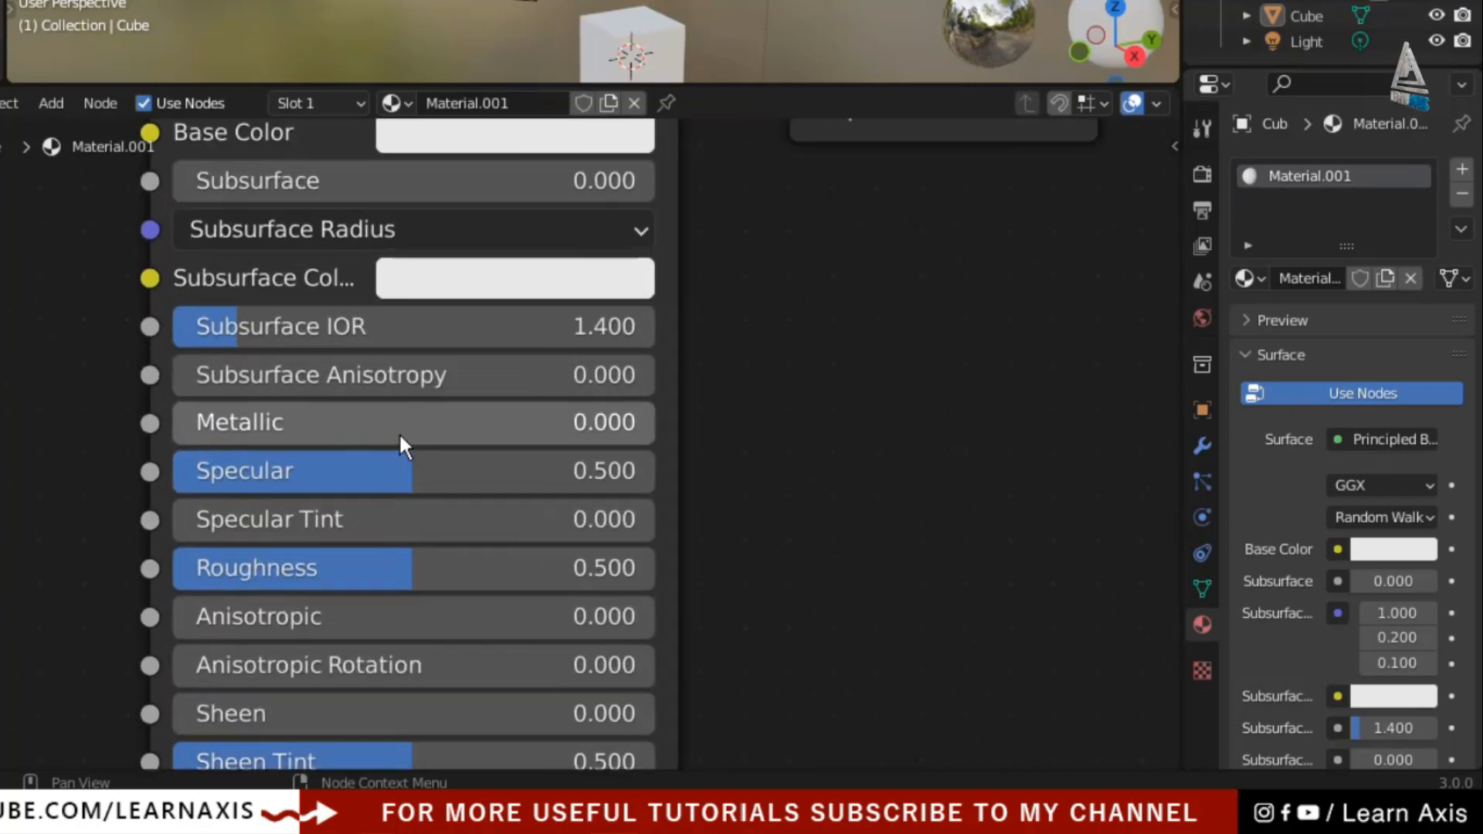
scroll(399, 432, "down", 6)
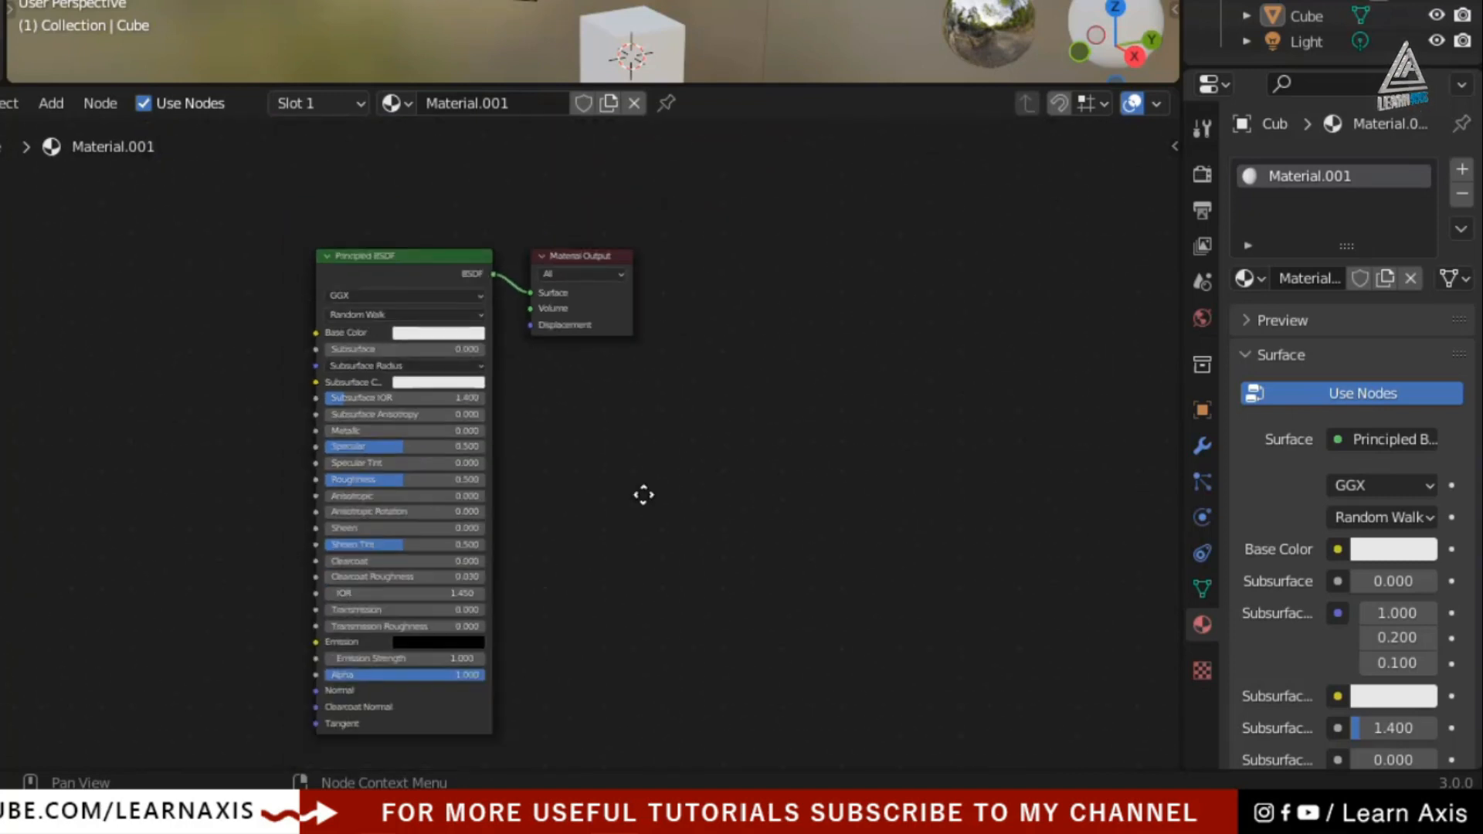
middle_click_drag(618, 498, 729, 427)
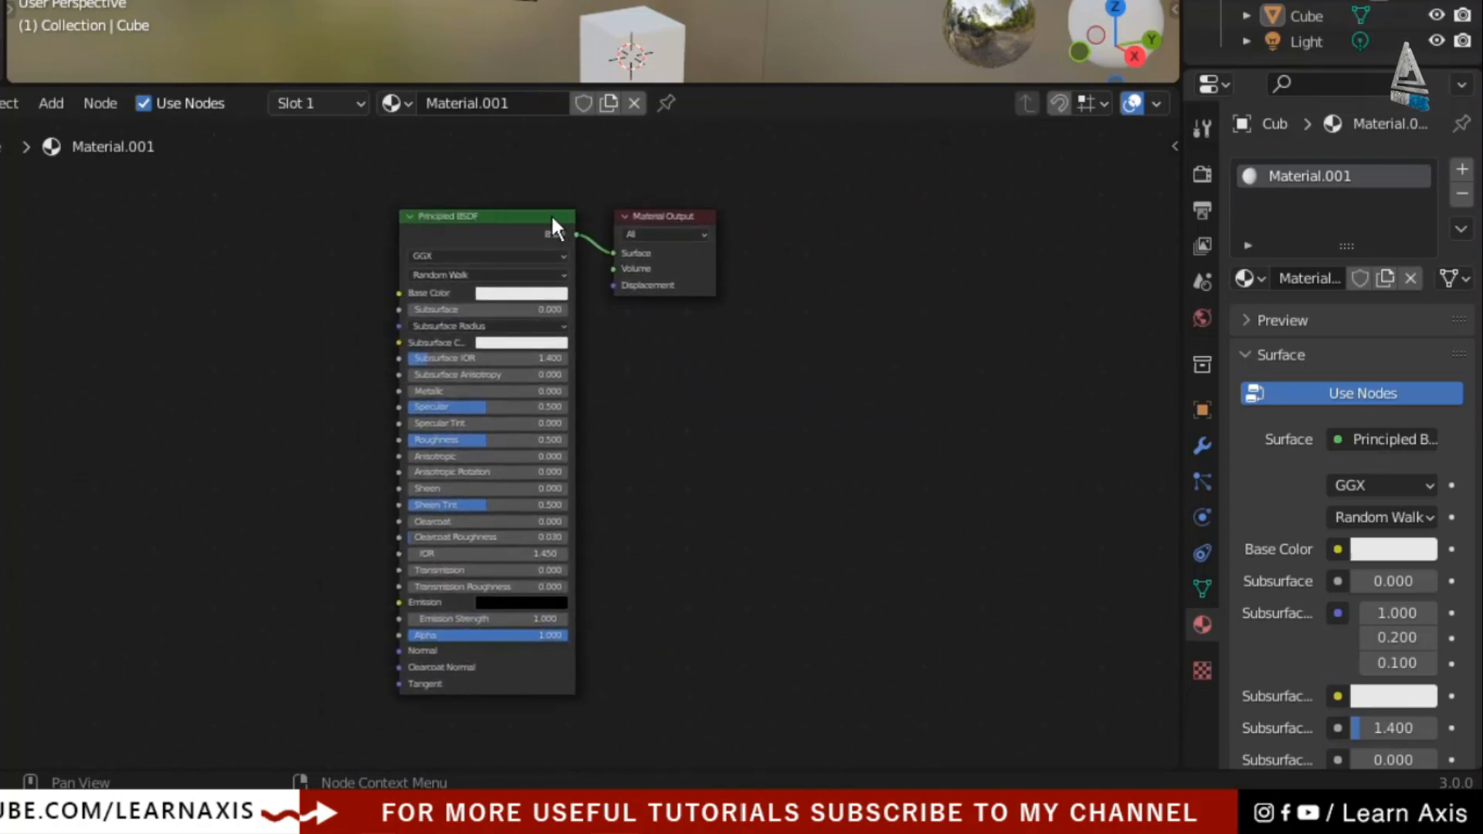
left_click_drag(550, 213, 480, 214)
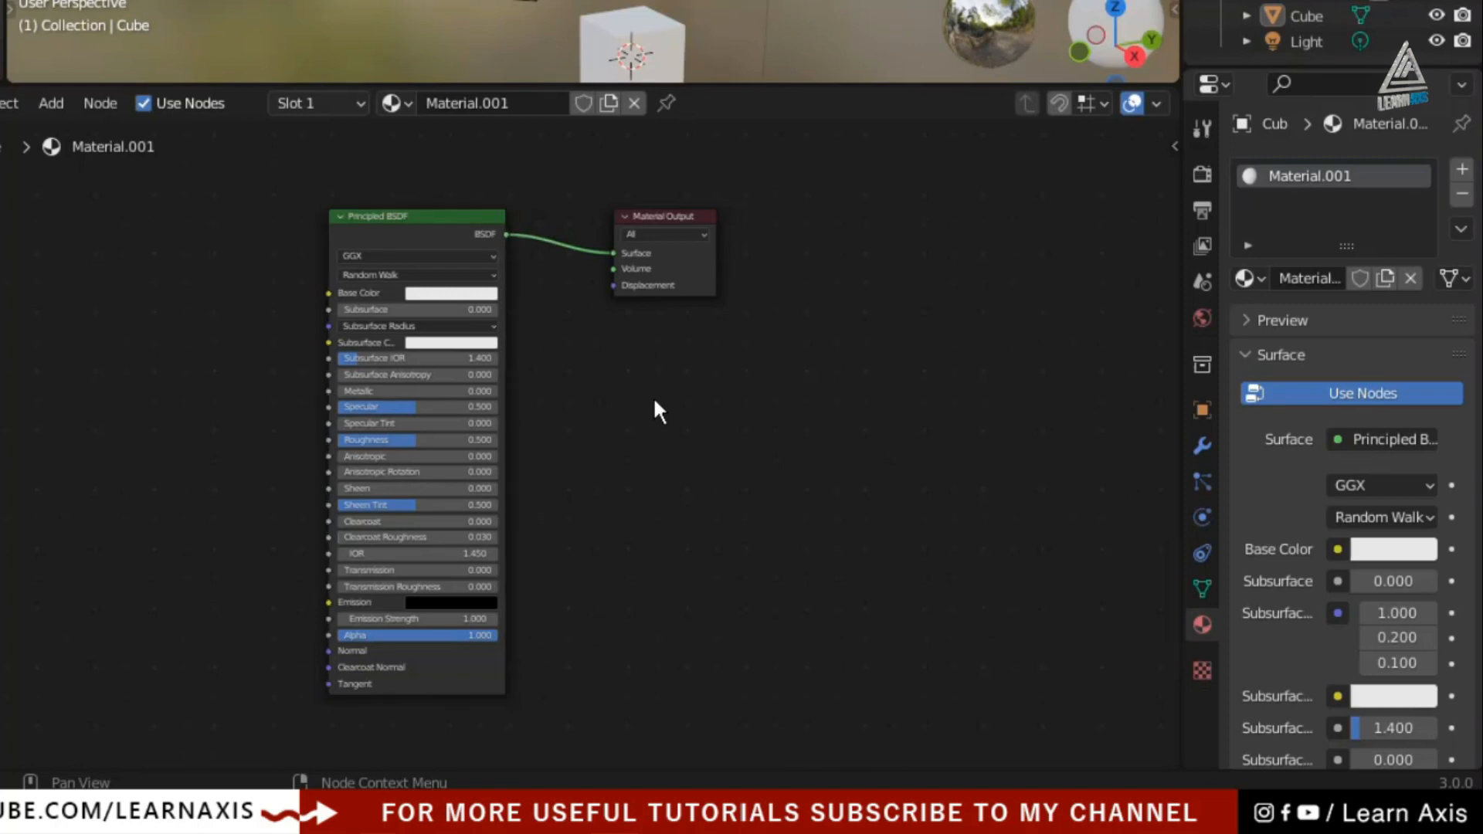
- Examine the linked Principled BSDF and Material Output nodes up close, selecting each in turn
scroll(365, 203, "up", 5)
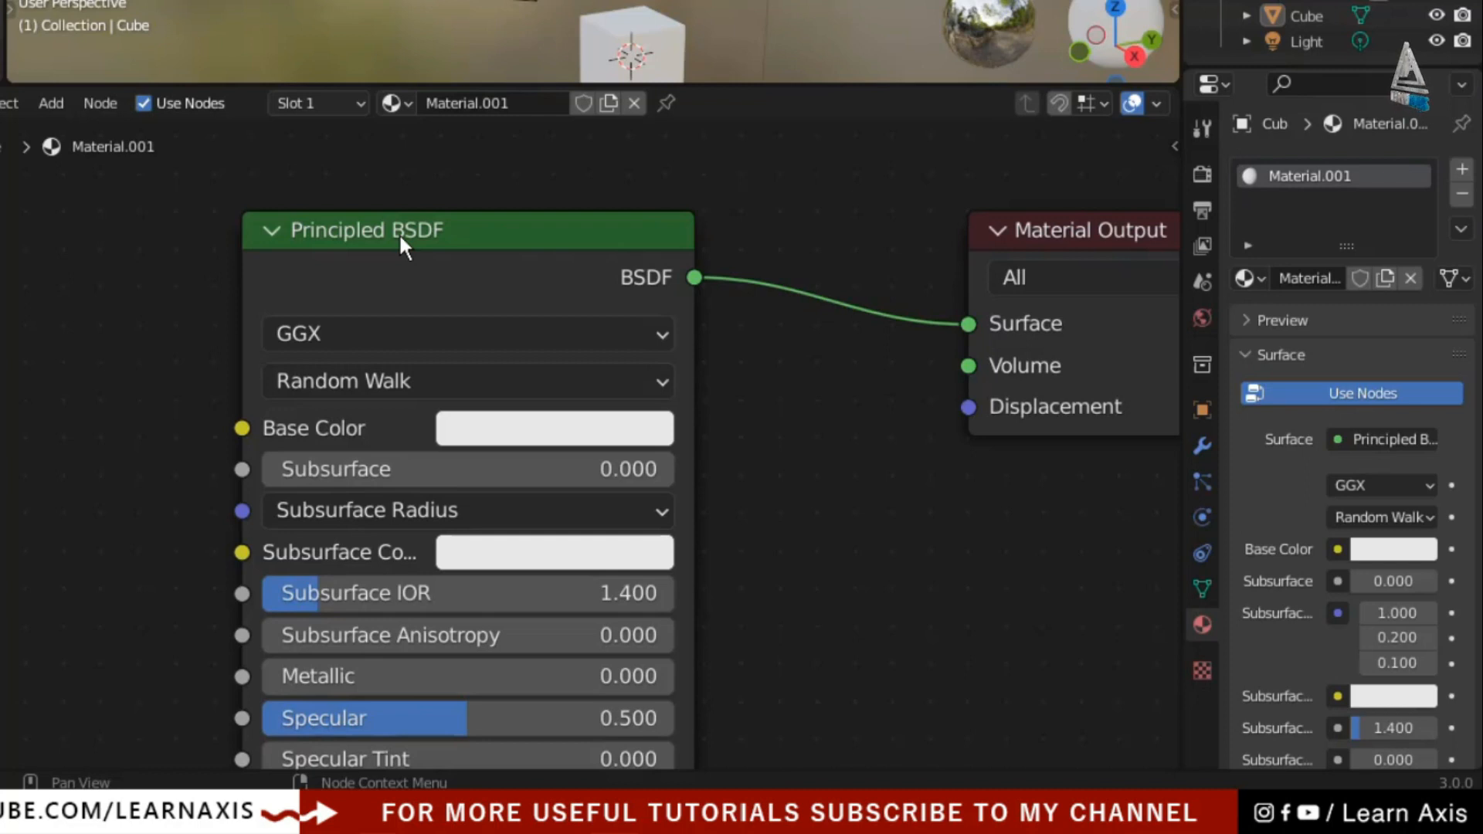
scroll(398, 233, "down", 1)
middle_click_drag(982, 532, 898, 537)
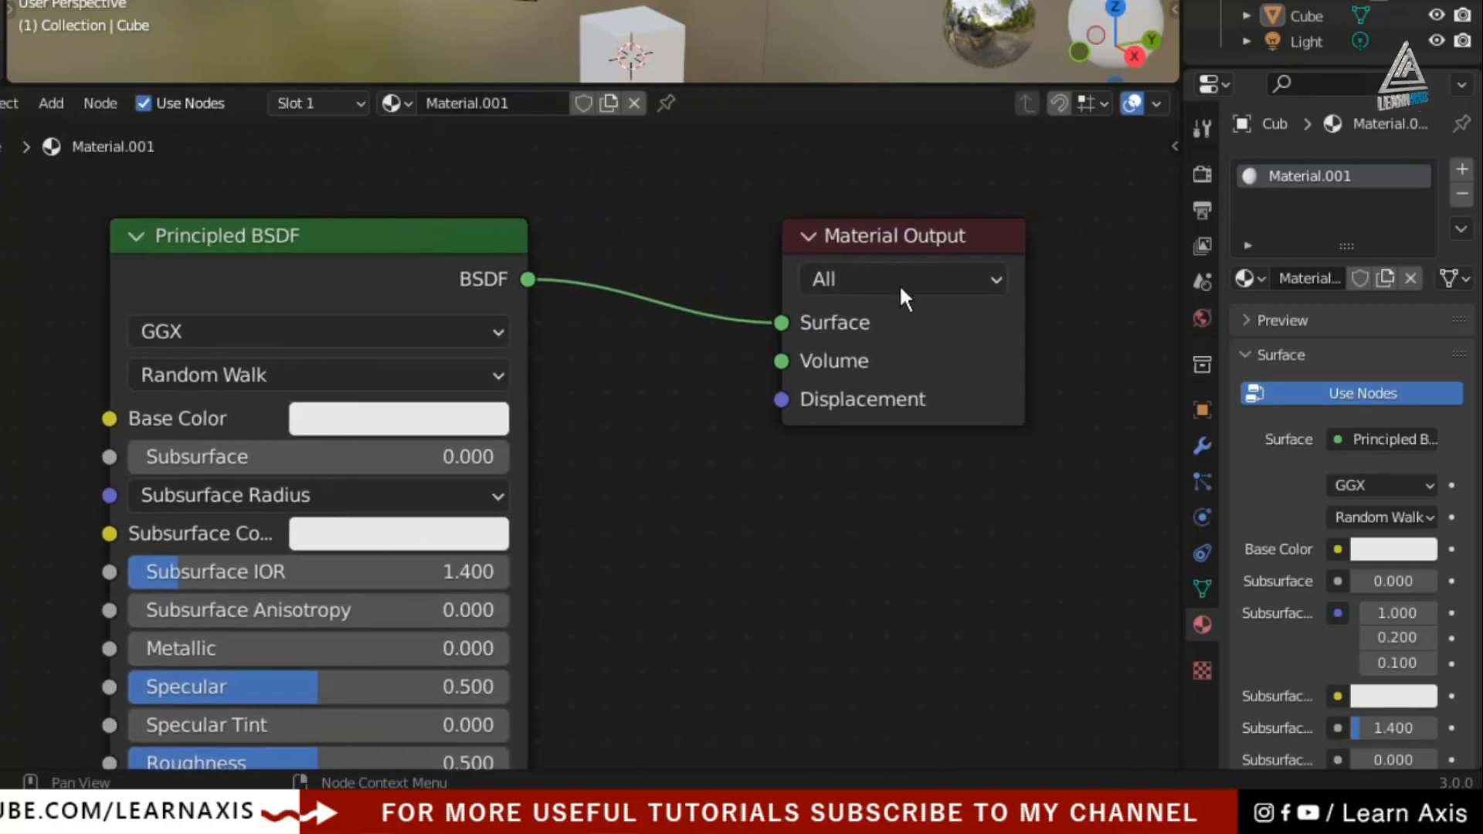
scroll(751, 498, "down", 1)
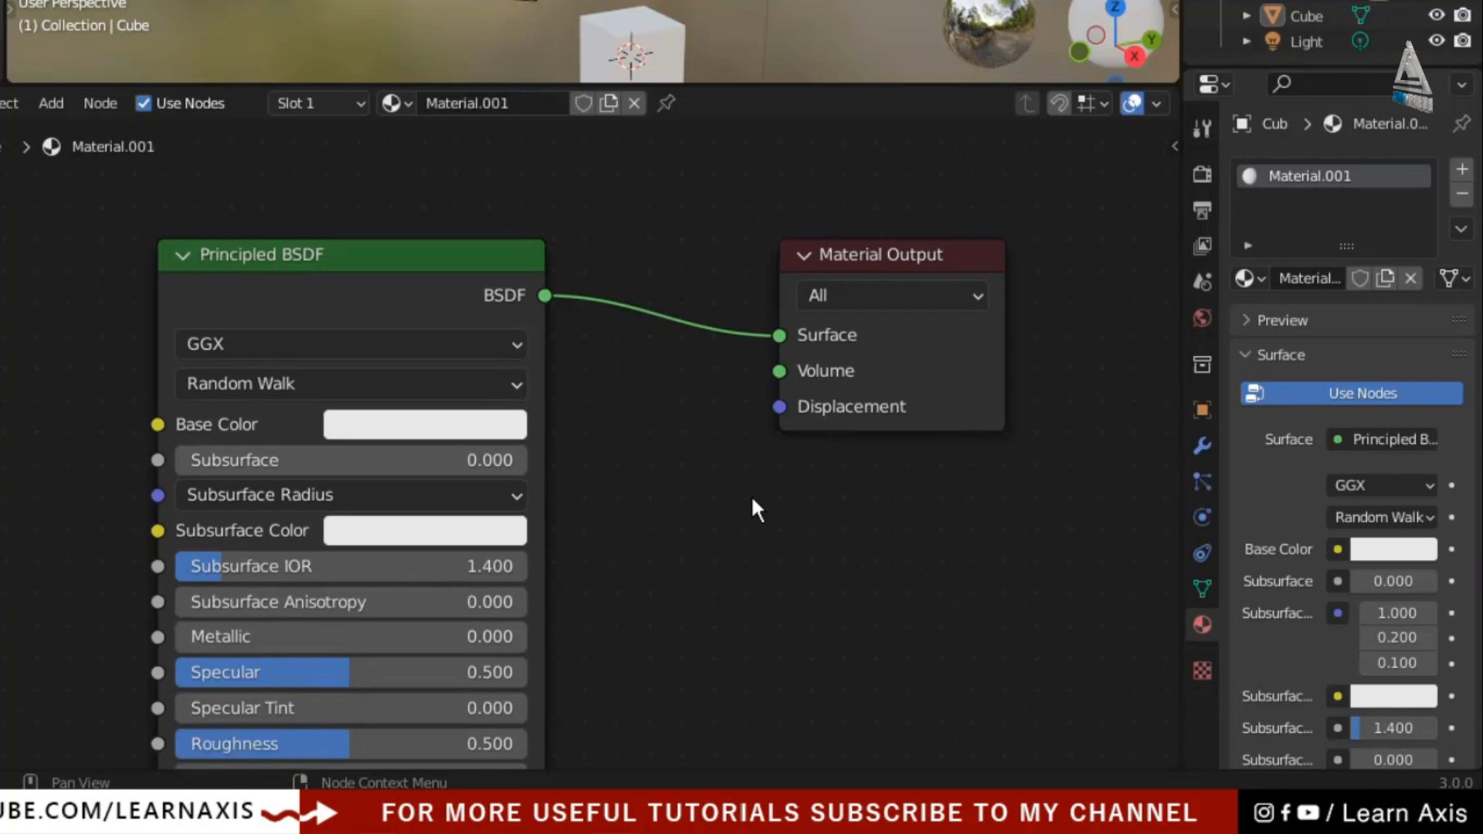
left_click(522, 279)
left_click(914, 275)
scroll(715, 513, "down", 2)
middle_click_drag(769, 654, 785, 543)
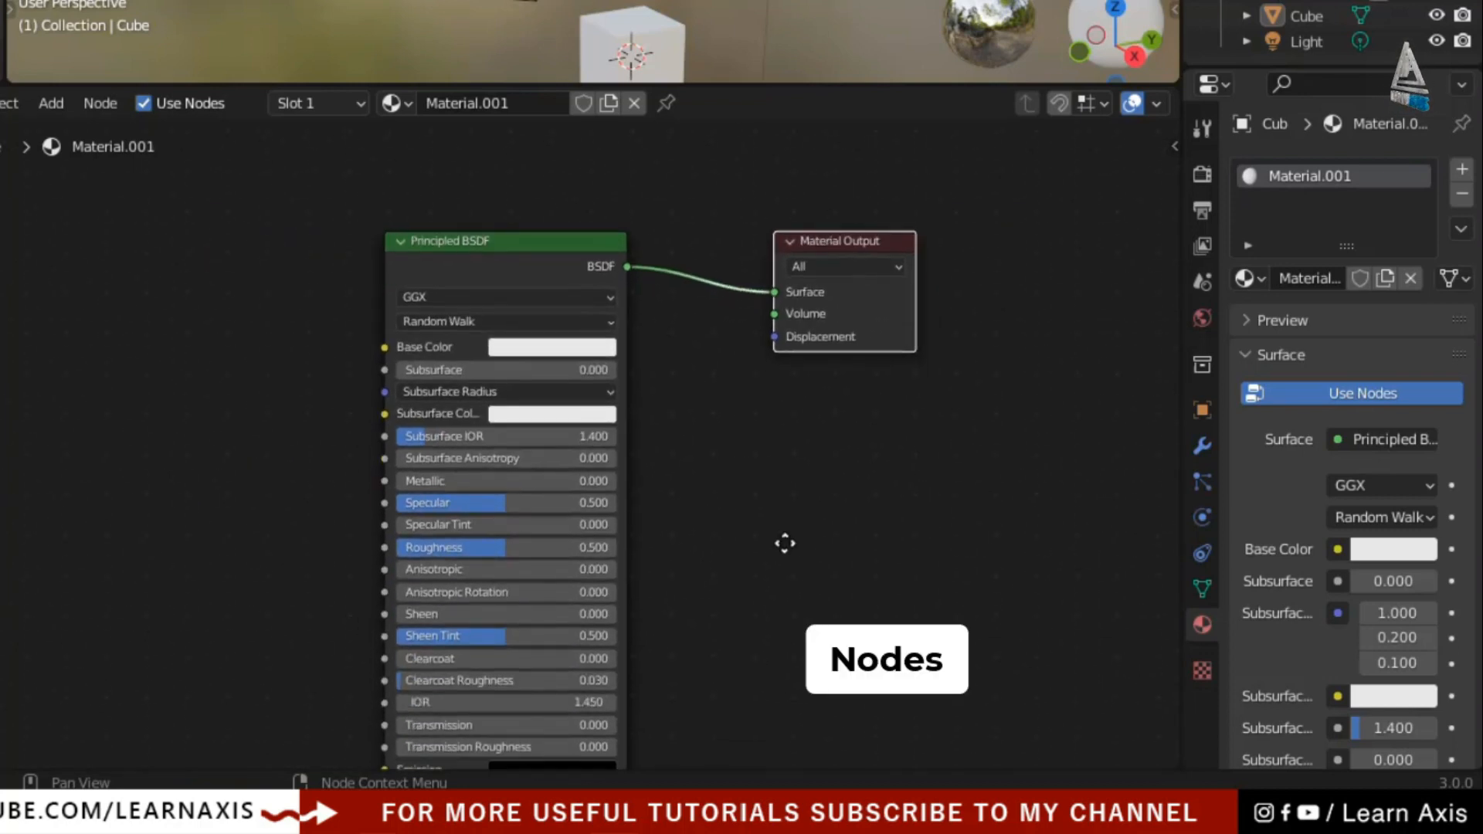
- Select the Principled BSDF node and examine its input sockets and properties
left_click(588, 238)
scroll(474, 432, "up", 3)
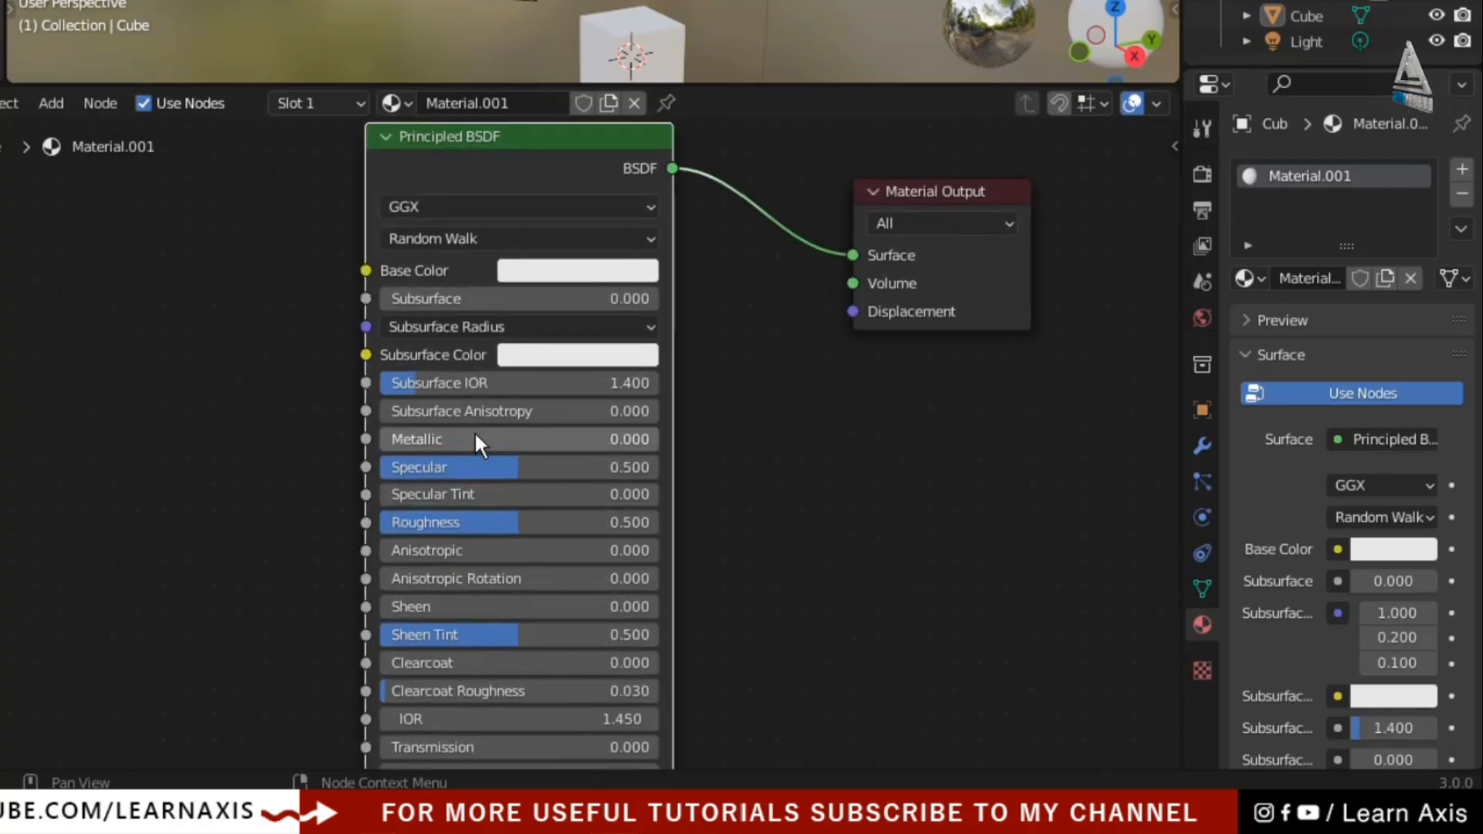
scroll(461, 424, "up", 1)
middle_click_drag(870, 432, 862, 526)
scroll(864, 525, "down", 1)
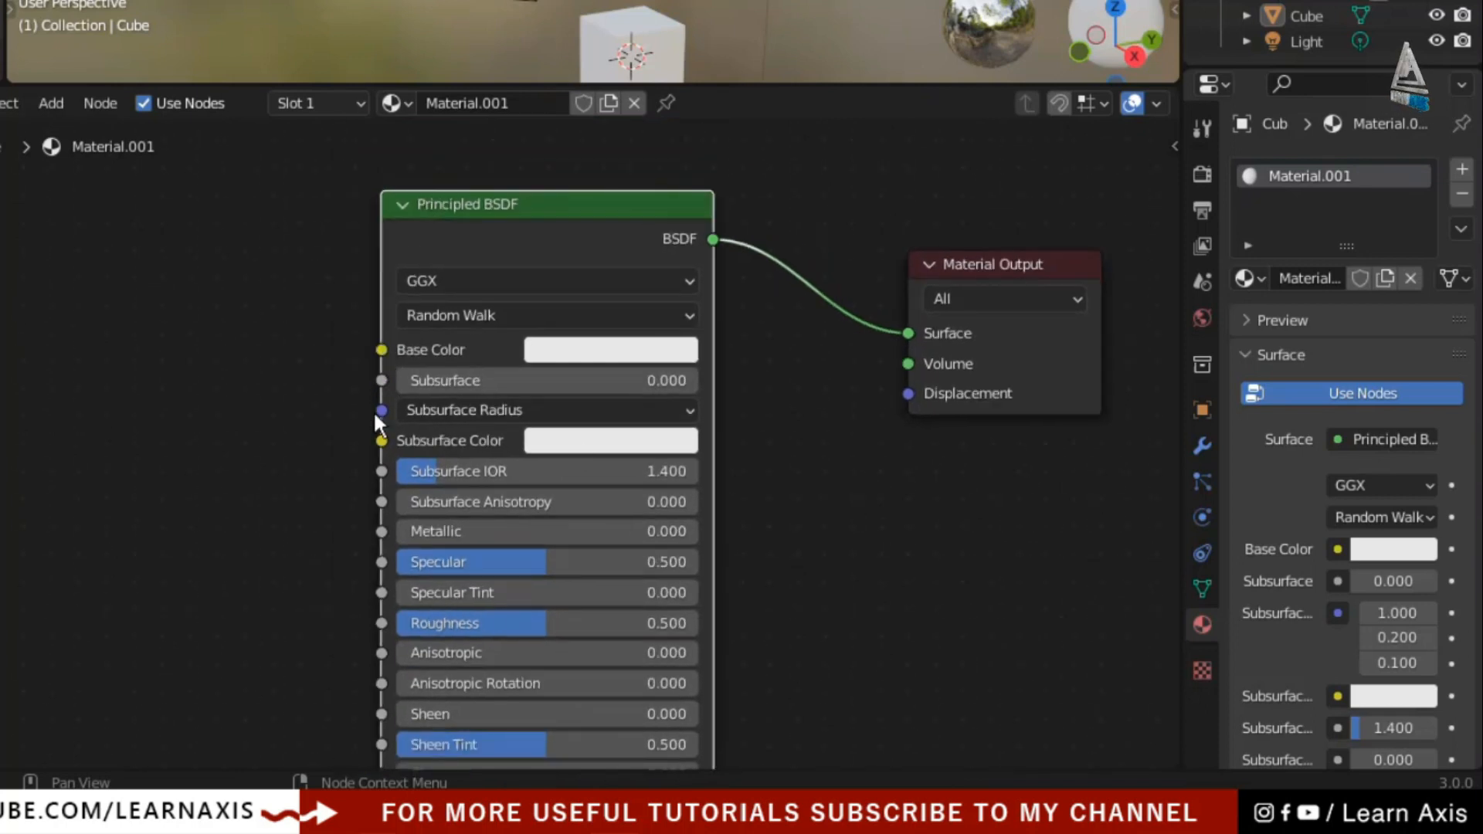
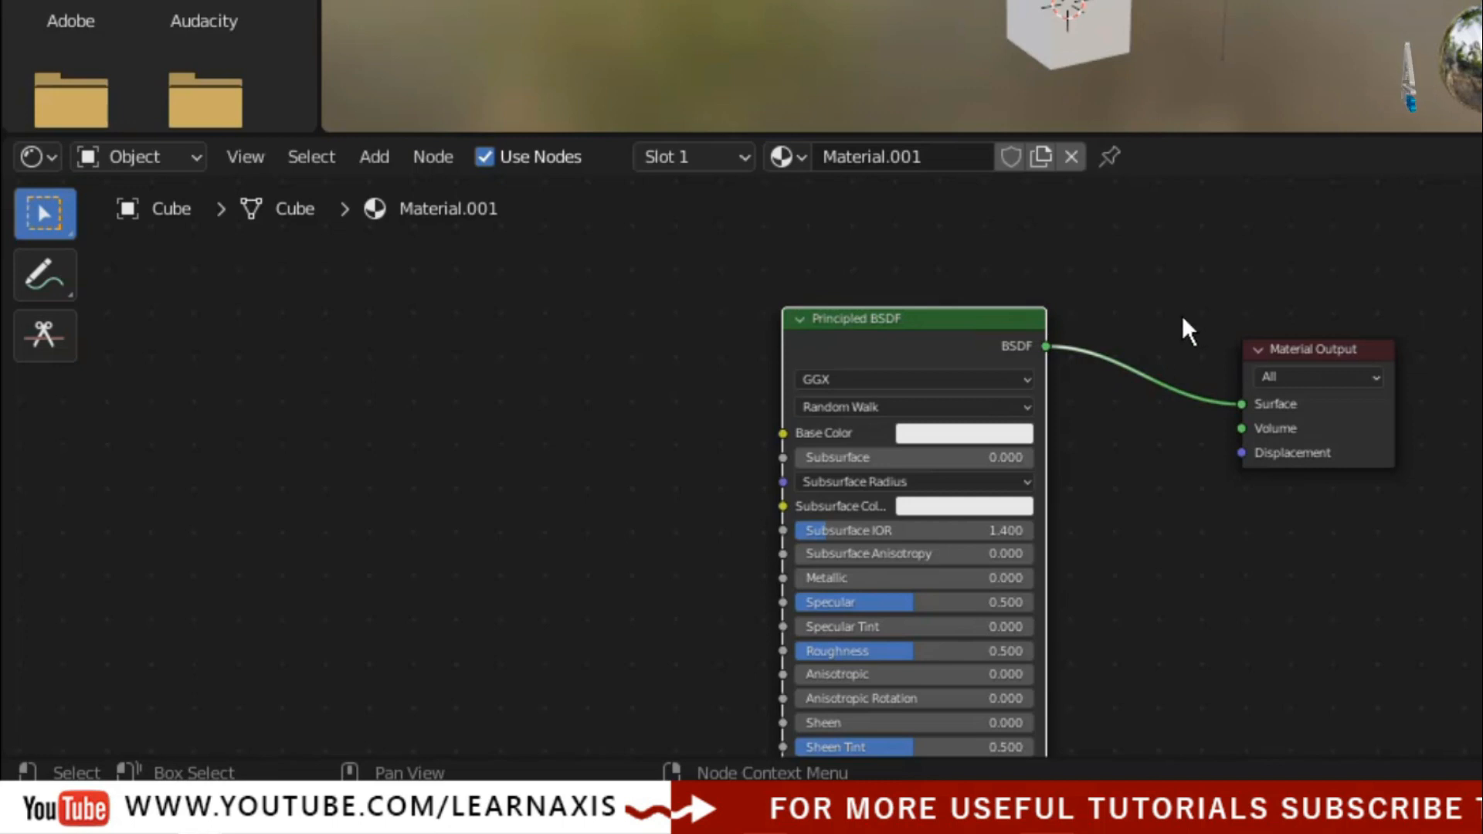
- Cut the link between the Principled BSDF and Material Output nodes and reconnect the BSDF output to the Surface input
key("ctrl")
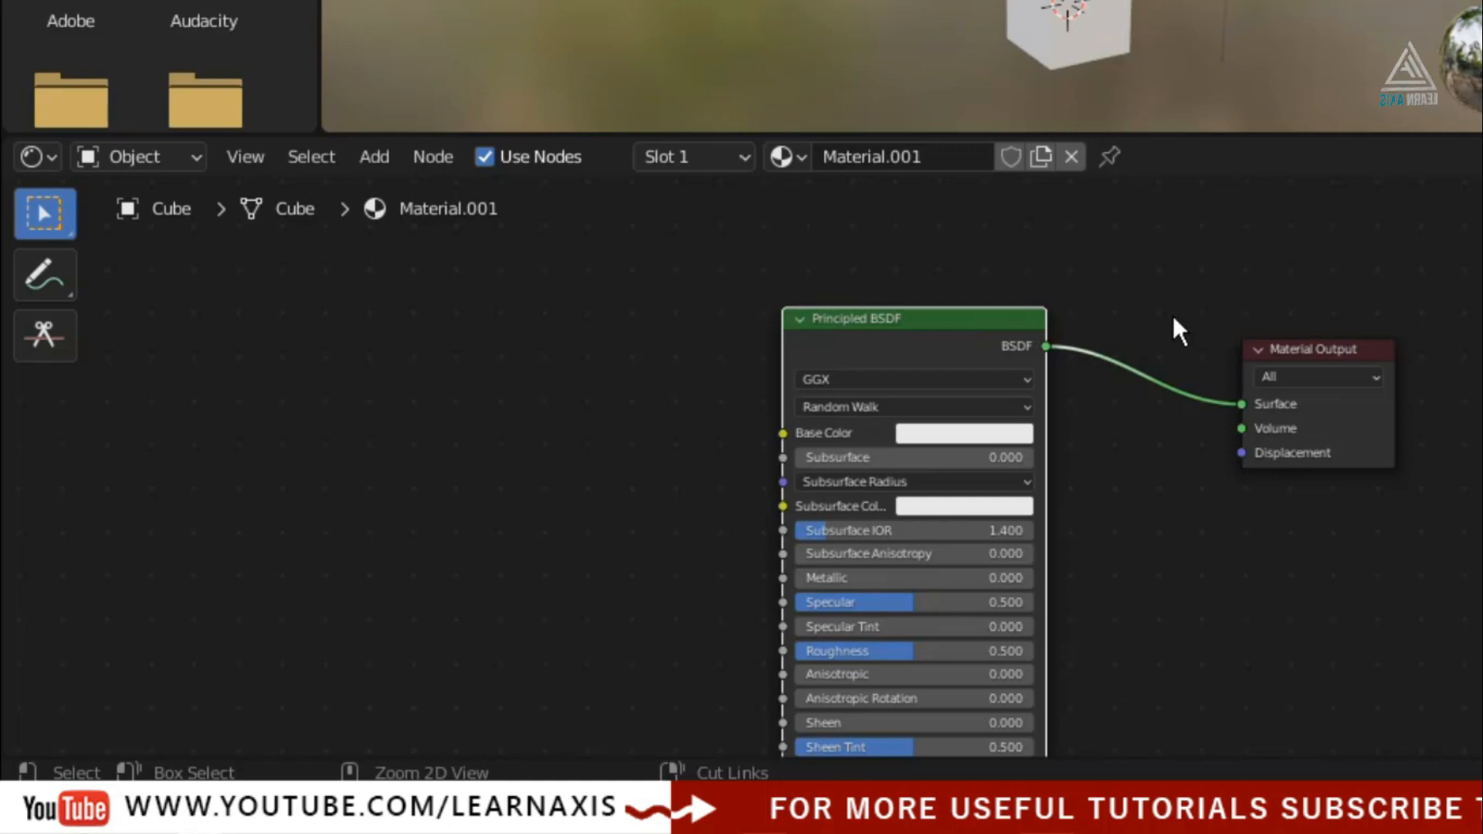
right_click_drag(1172, 317, 1164, 475, "ctrl")
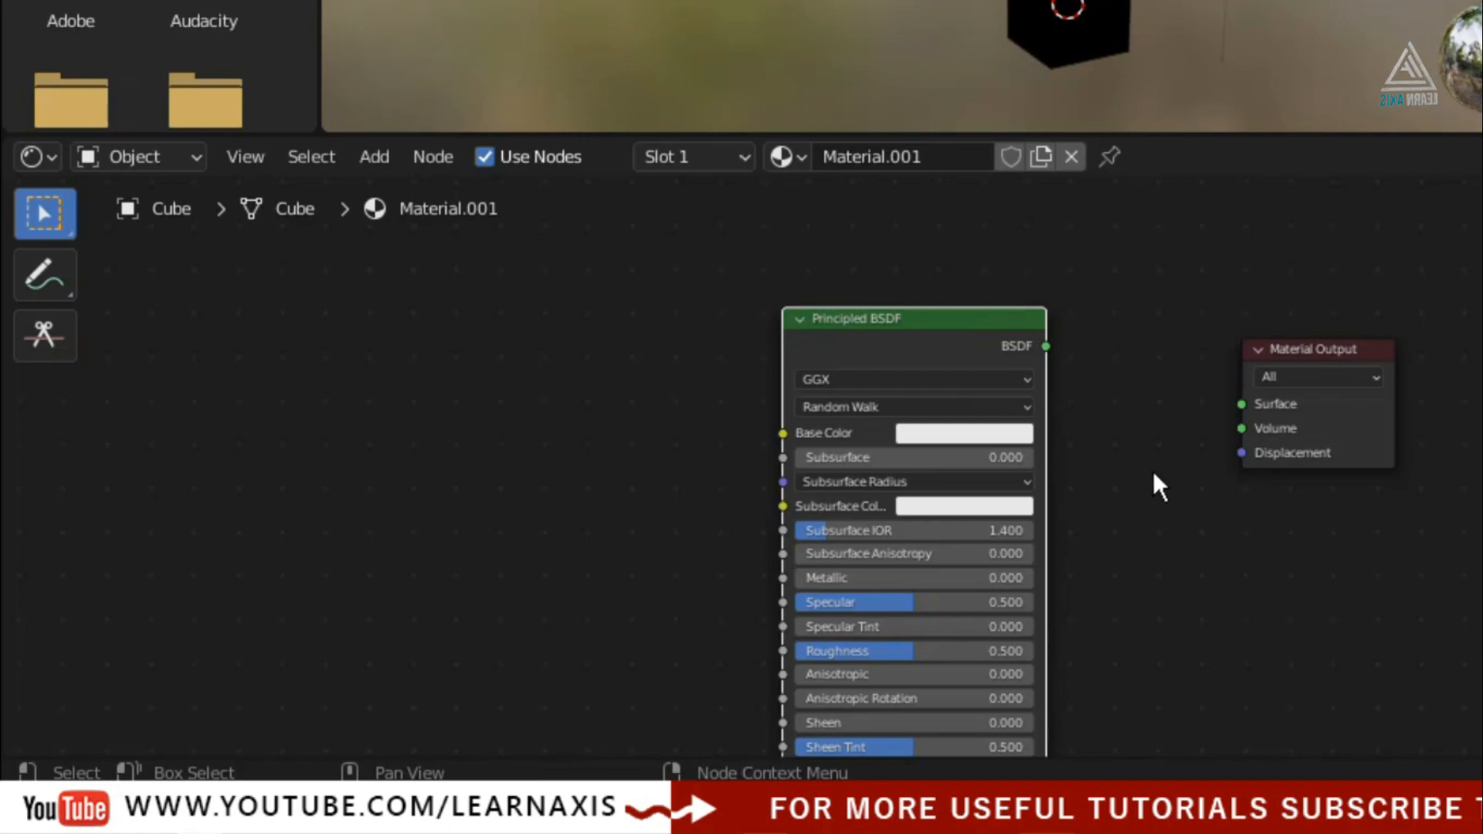
left_click_drag(1046, 345, 1235, 409)
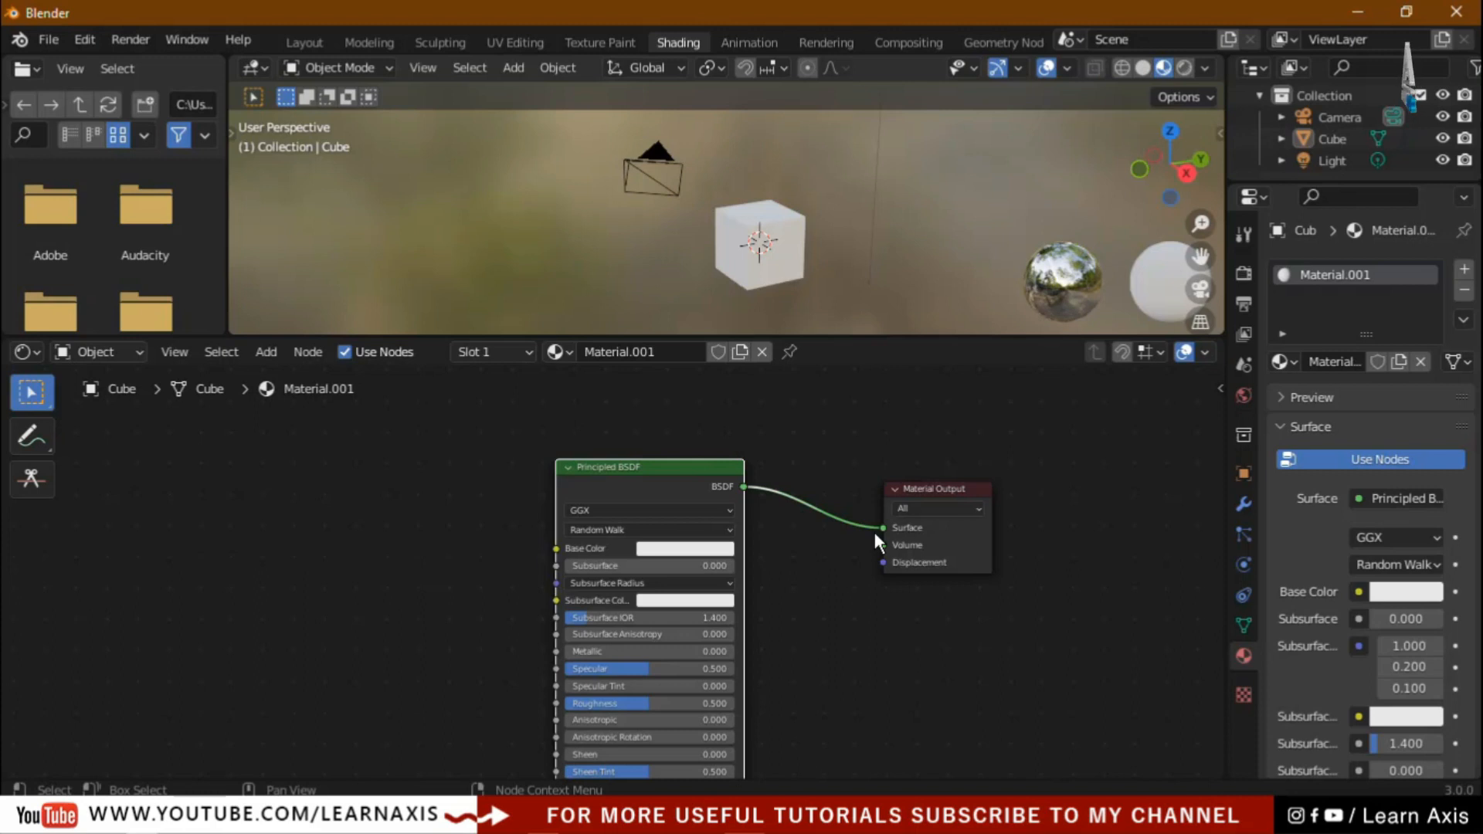
- In the Layout workspace, split the 3D viewport vertically into two and set one half to Material Preview shading
left_click(305, 39)
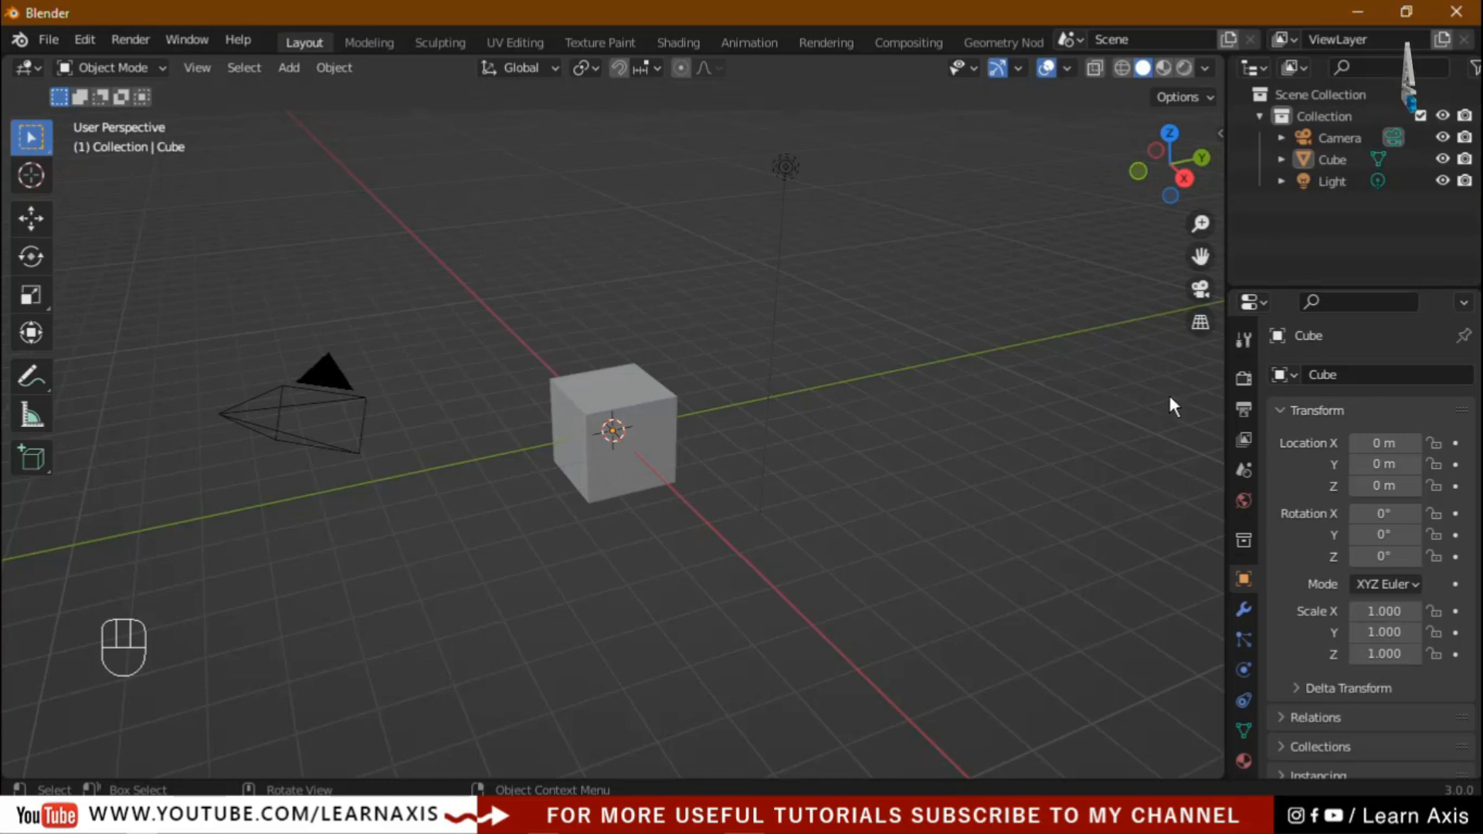
right_click(1223, 395)
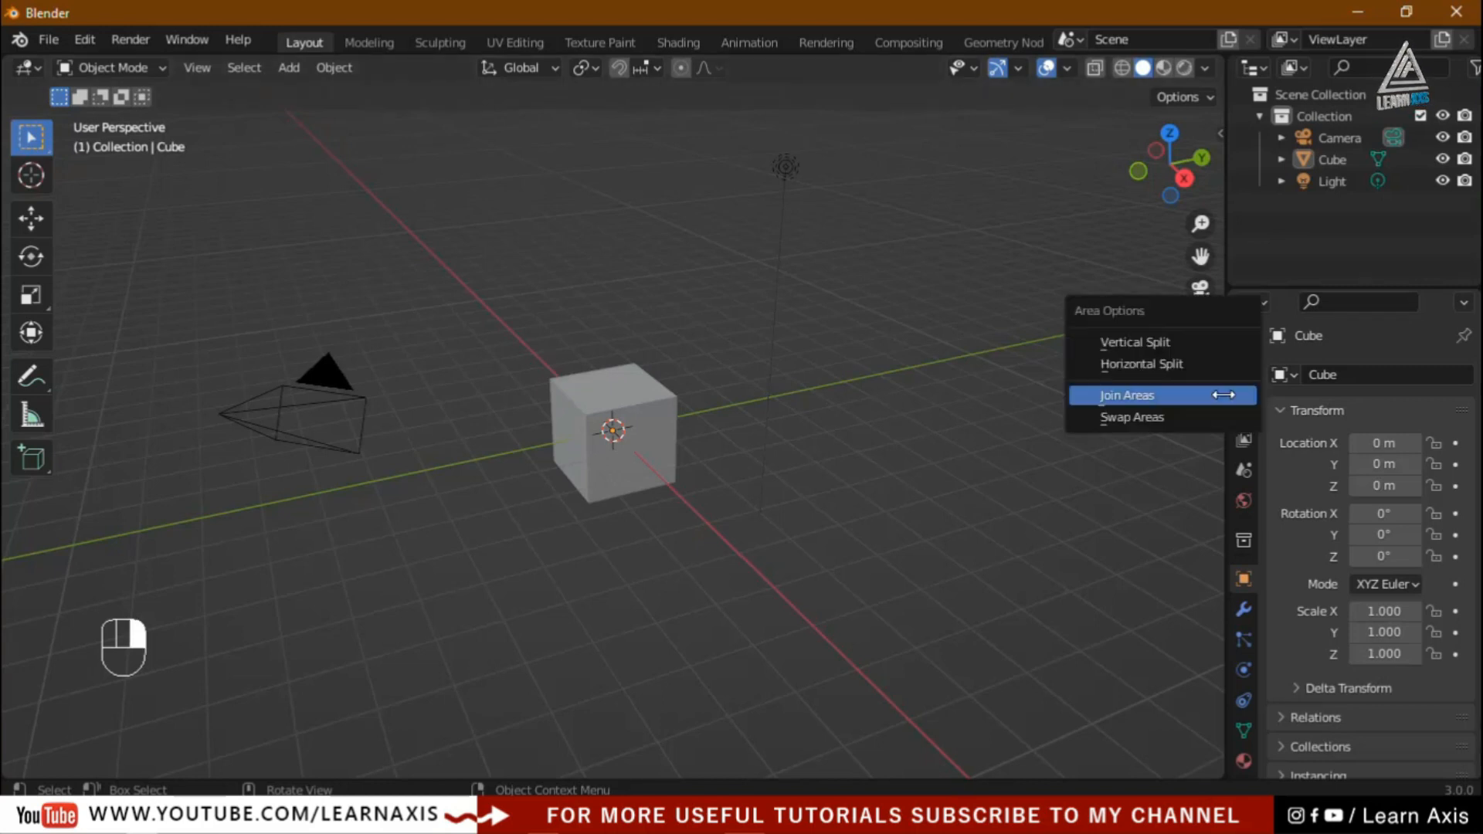
left_click(1127, 344)
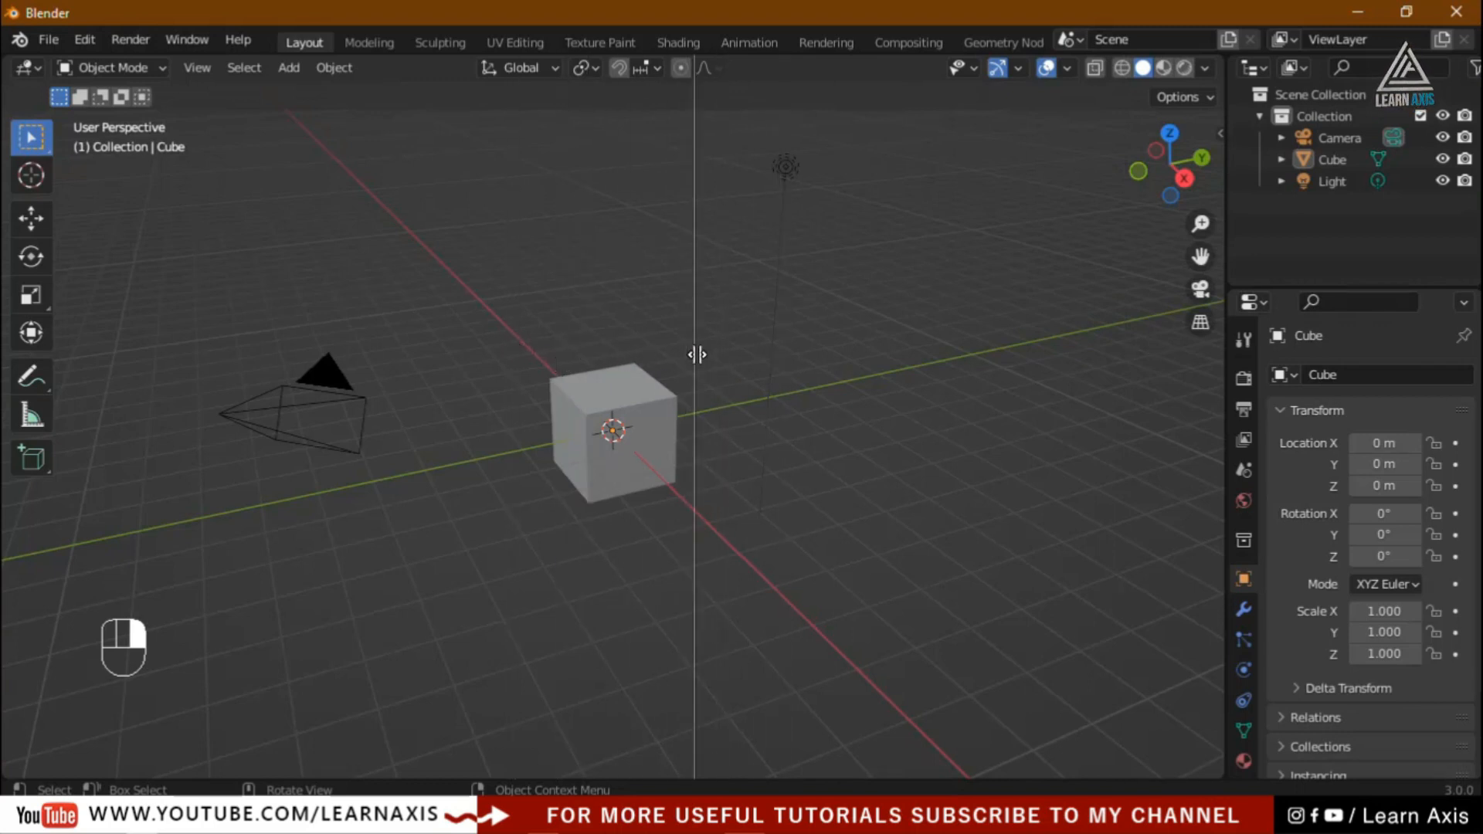
left_click(647, 353)
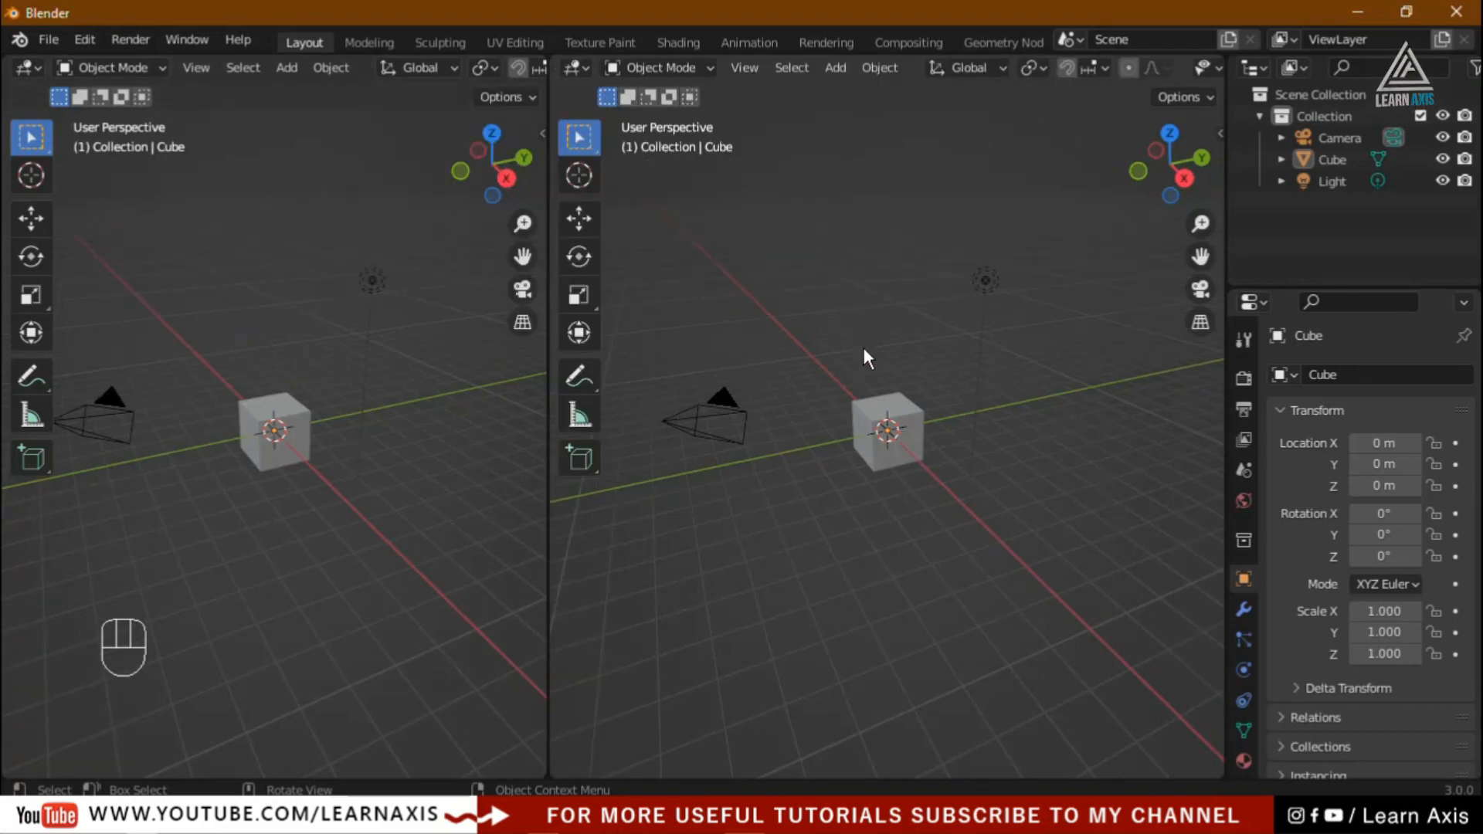
key("z")
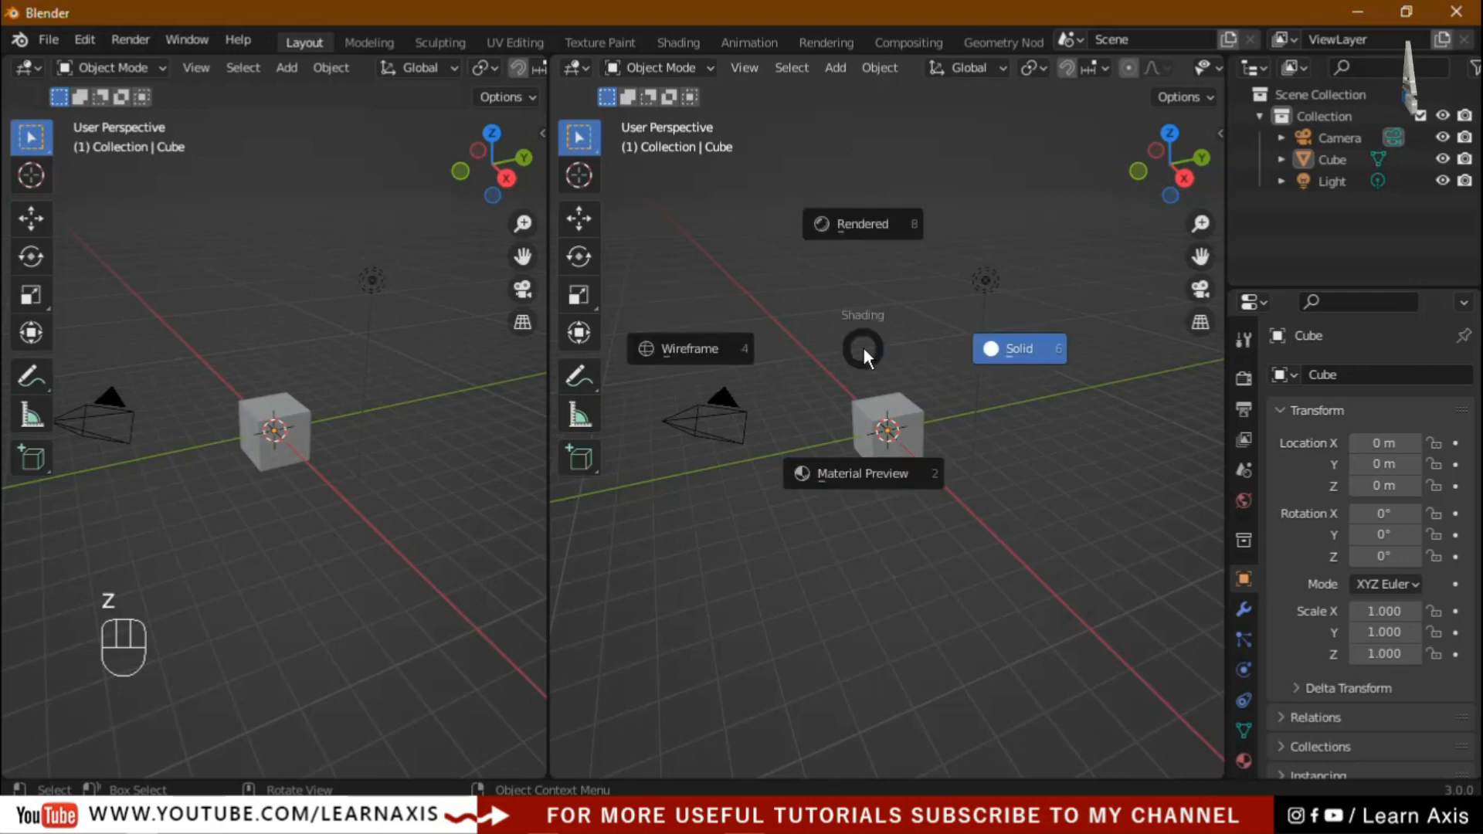
left_click(861, 475)
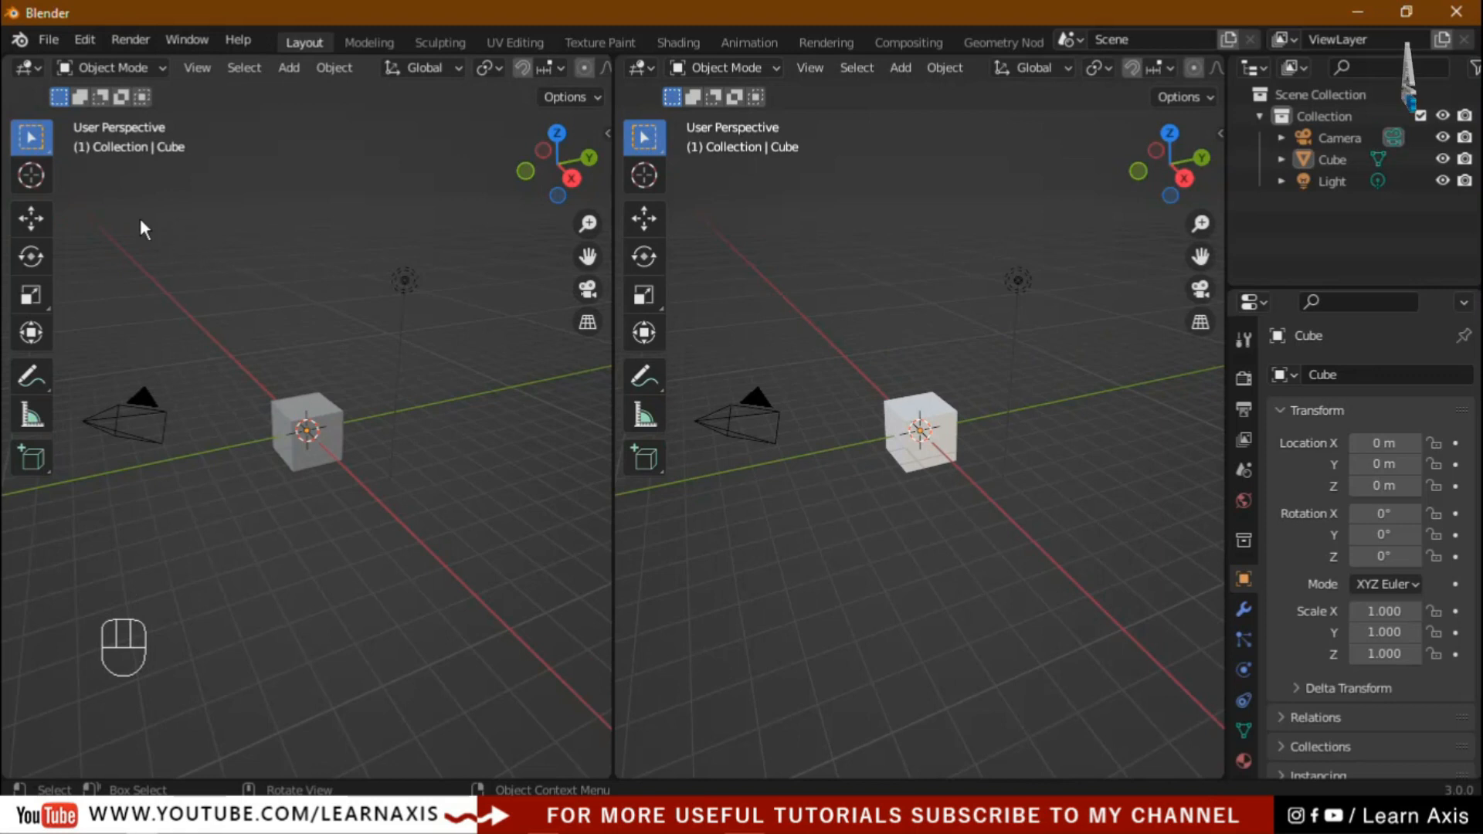
- Change the solid-shaded viewport into a Shader Editor and collapse its node sidebar
left_click(36, 68)
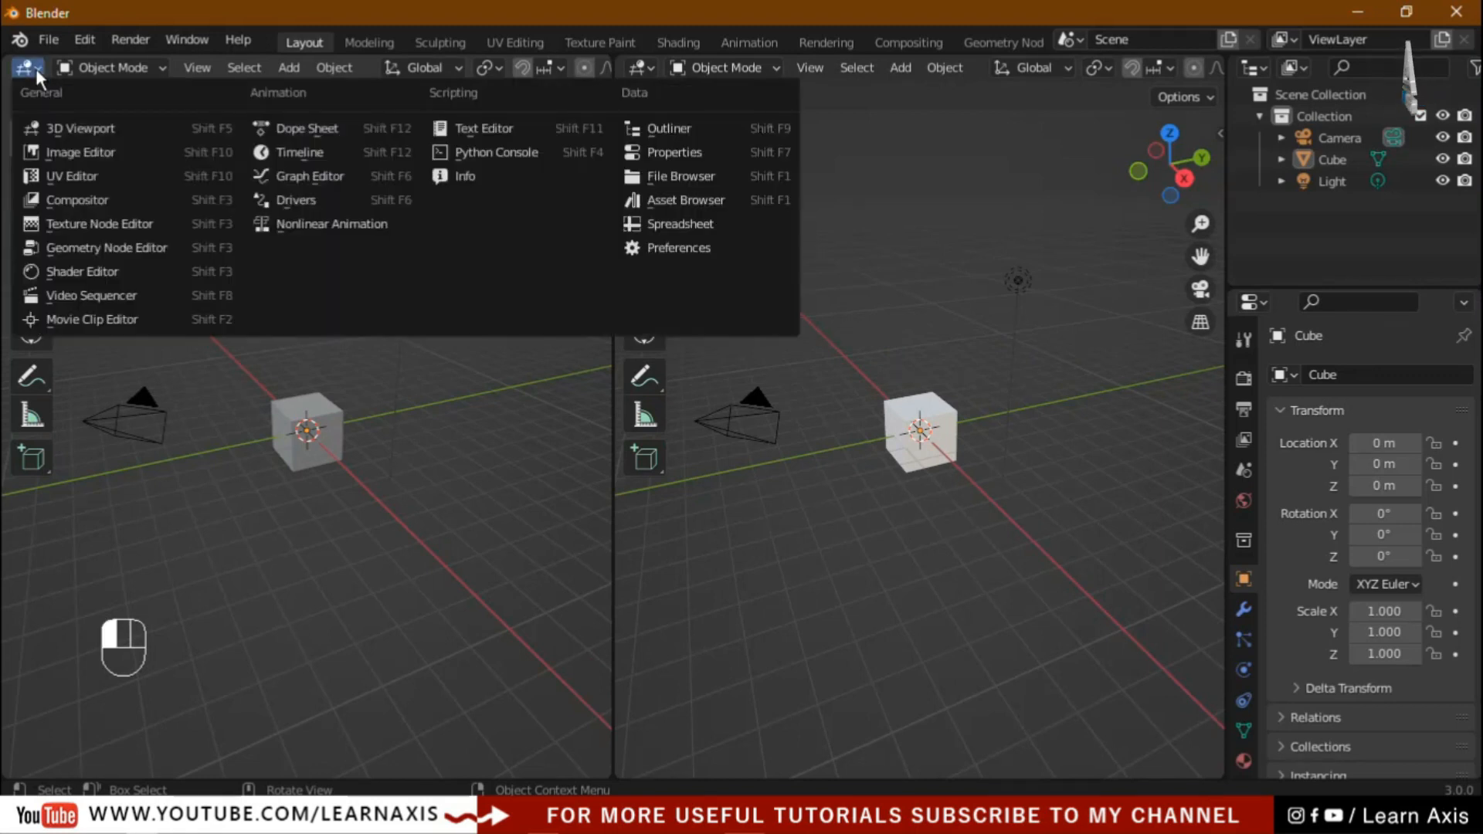
left_click(131, 275)
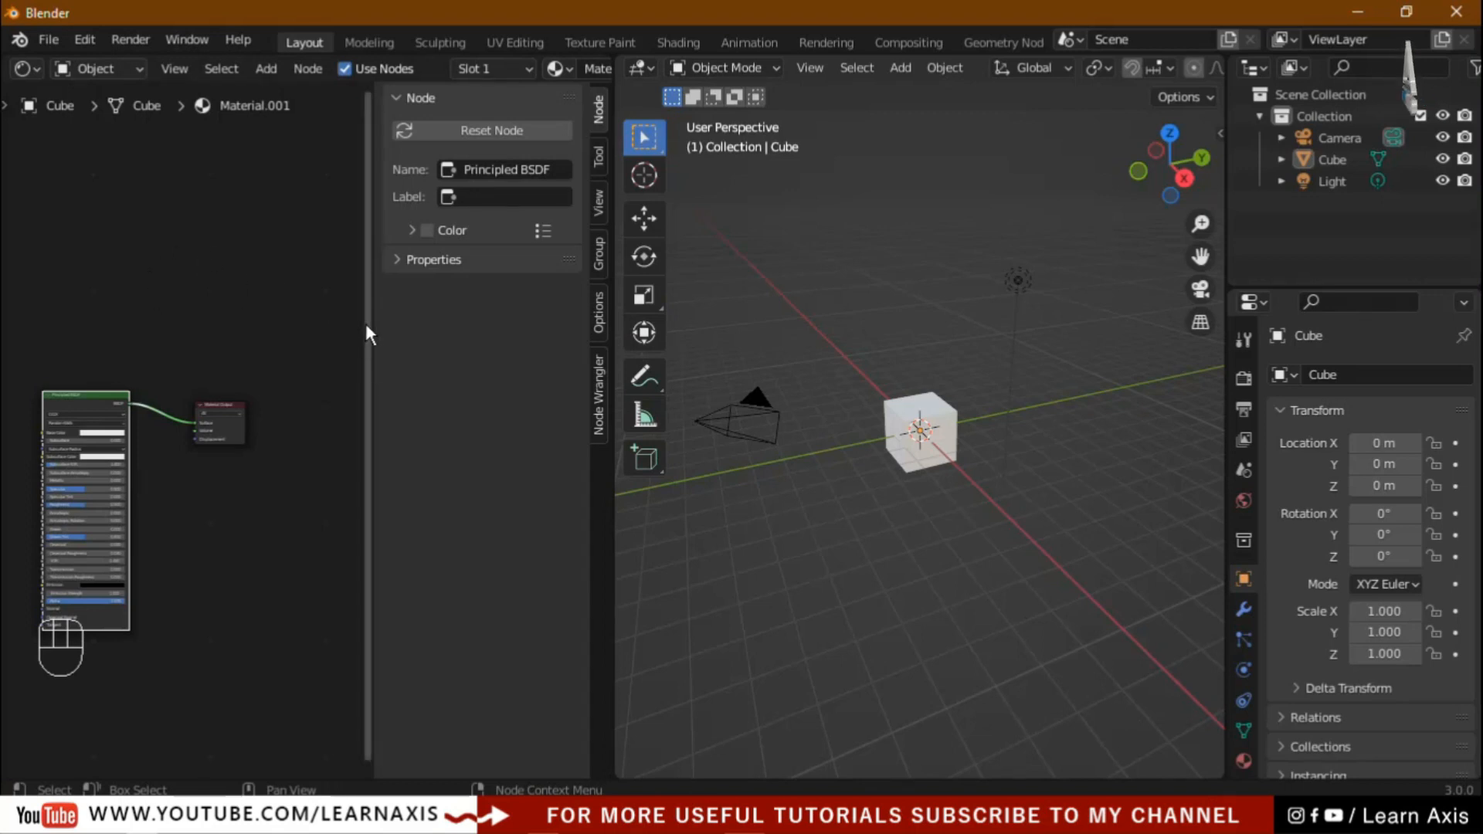
left_click_drag(374, 329, 613, 360)
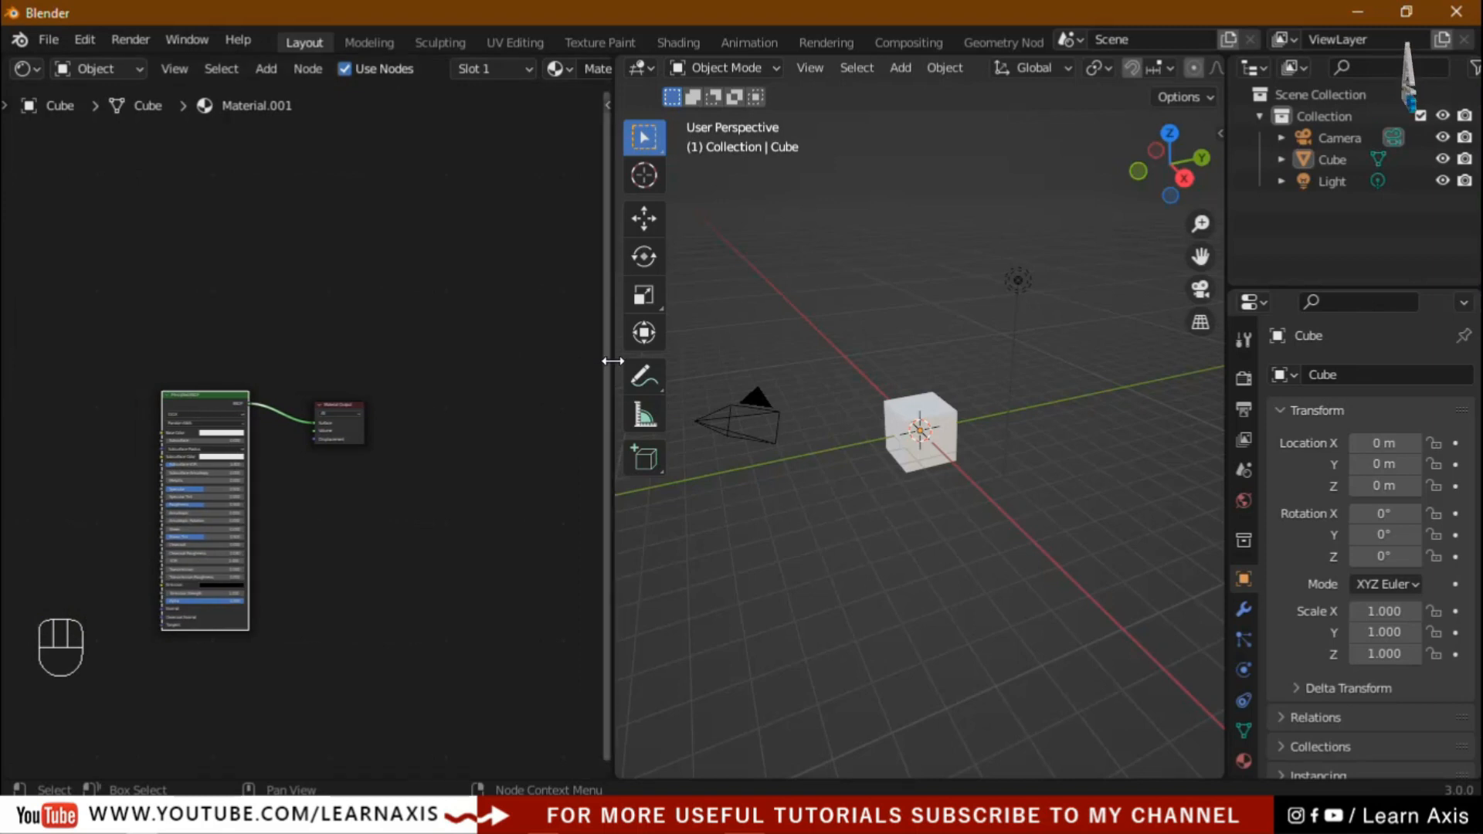
- Reposition the Principled BSDF and Material Output nodes closer together near the upper part of the shader editor
scroll(112, 469, "up", 3)
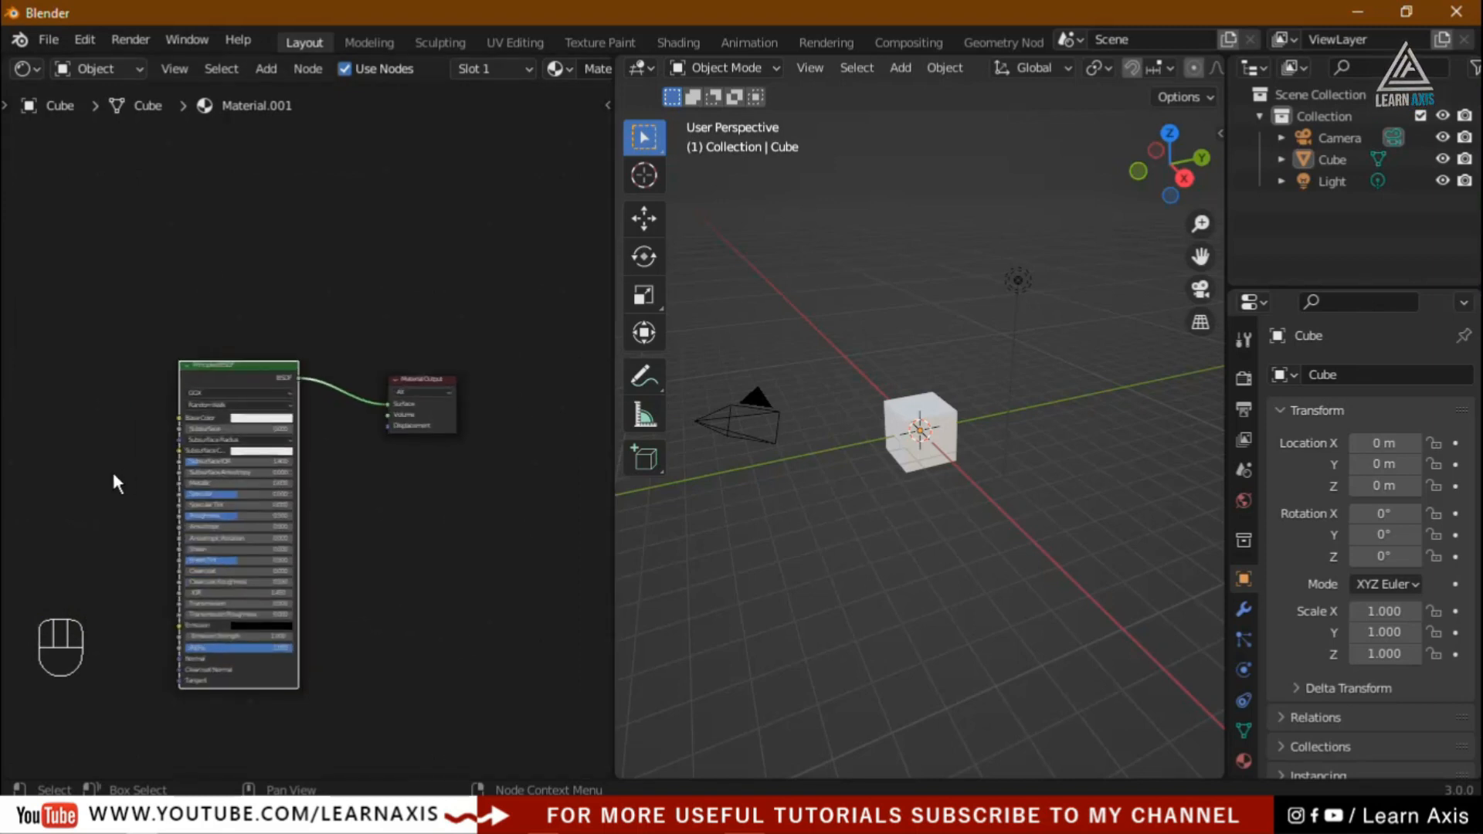
left_click_drag(291, 341, 332, 304)
left_click_drag(489, 363, 453, 289)
scroll(342, 308, "up", 3)
middle_click_drag(457, 444, 390, 372)
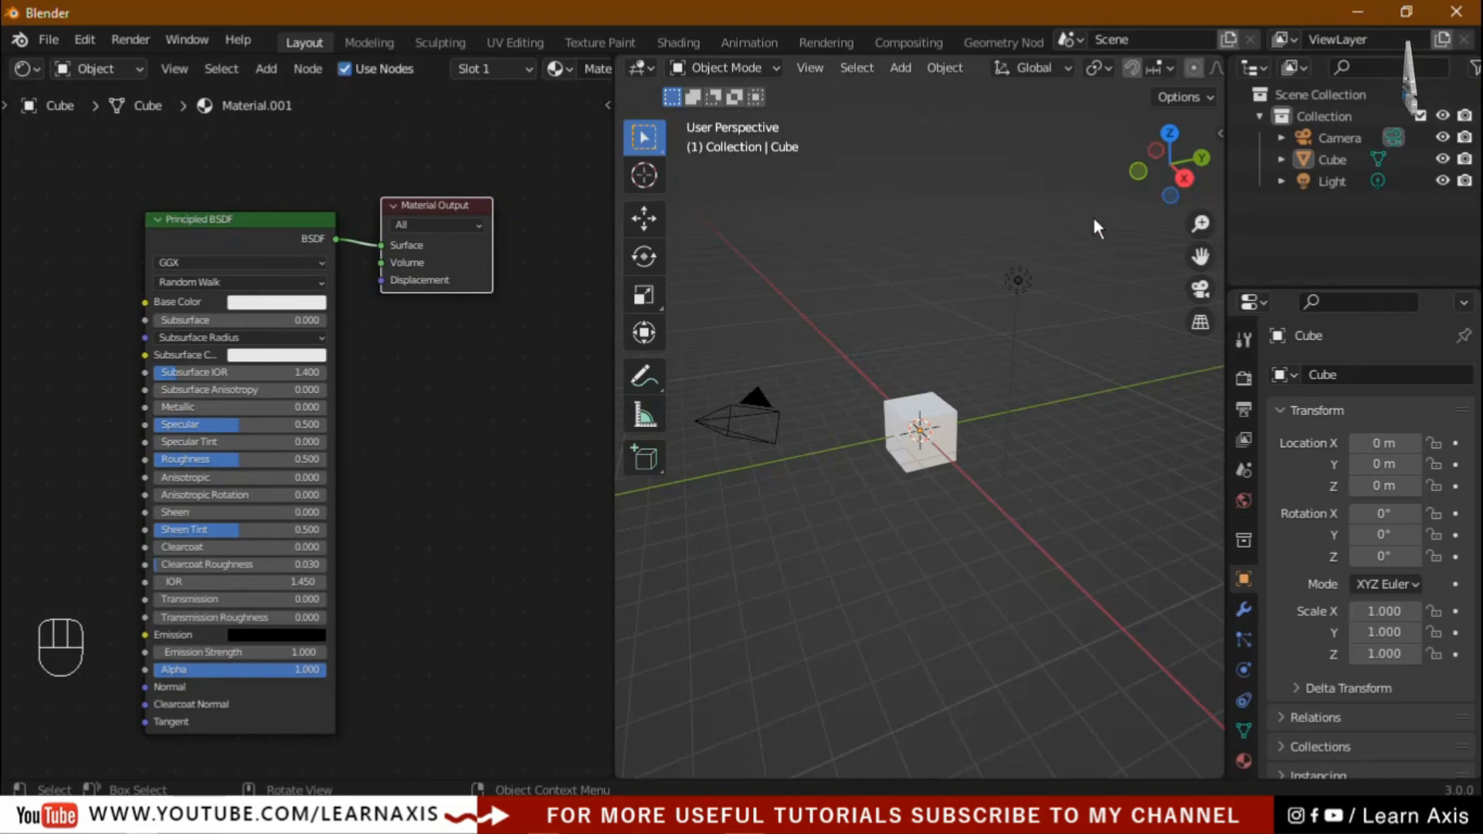
- Enlarge the 3D viewport on both sides and raise the World Opacity of its Material Preview lighting
left_click_drag(616, 293, 437, 289)
left_click_drag(1227, 320, 1372, 320)
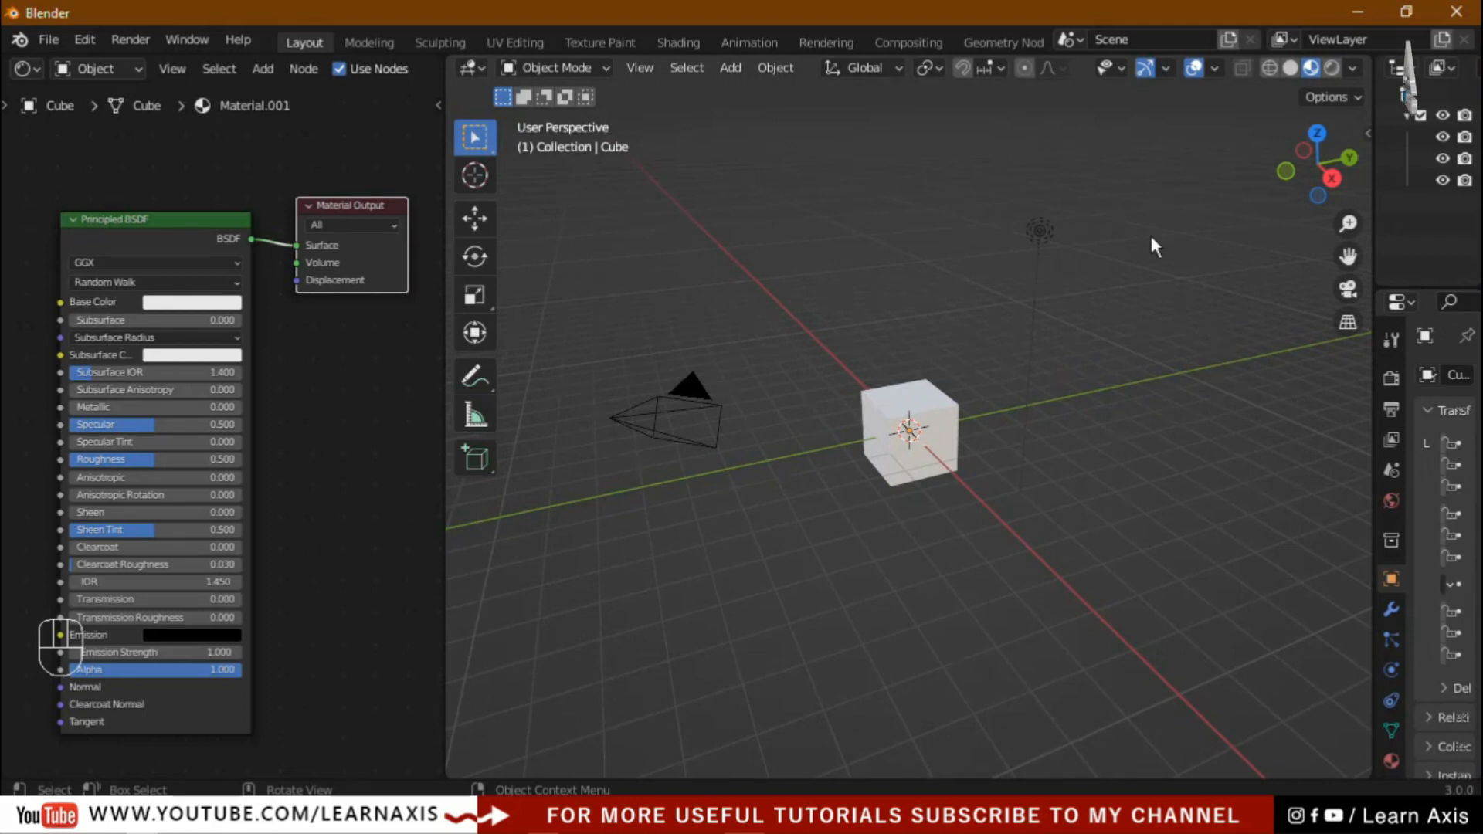
left_click(1353, 69)
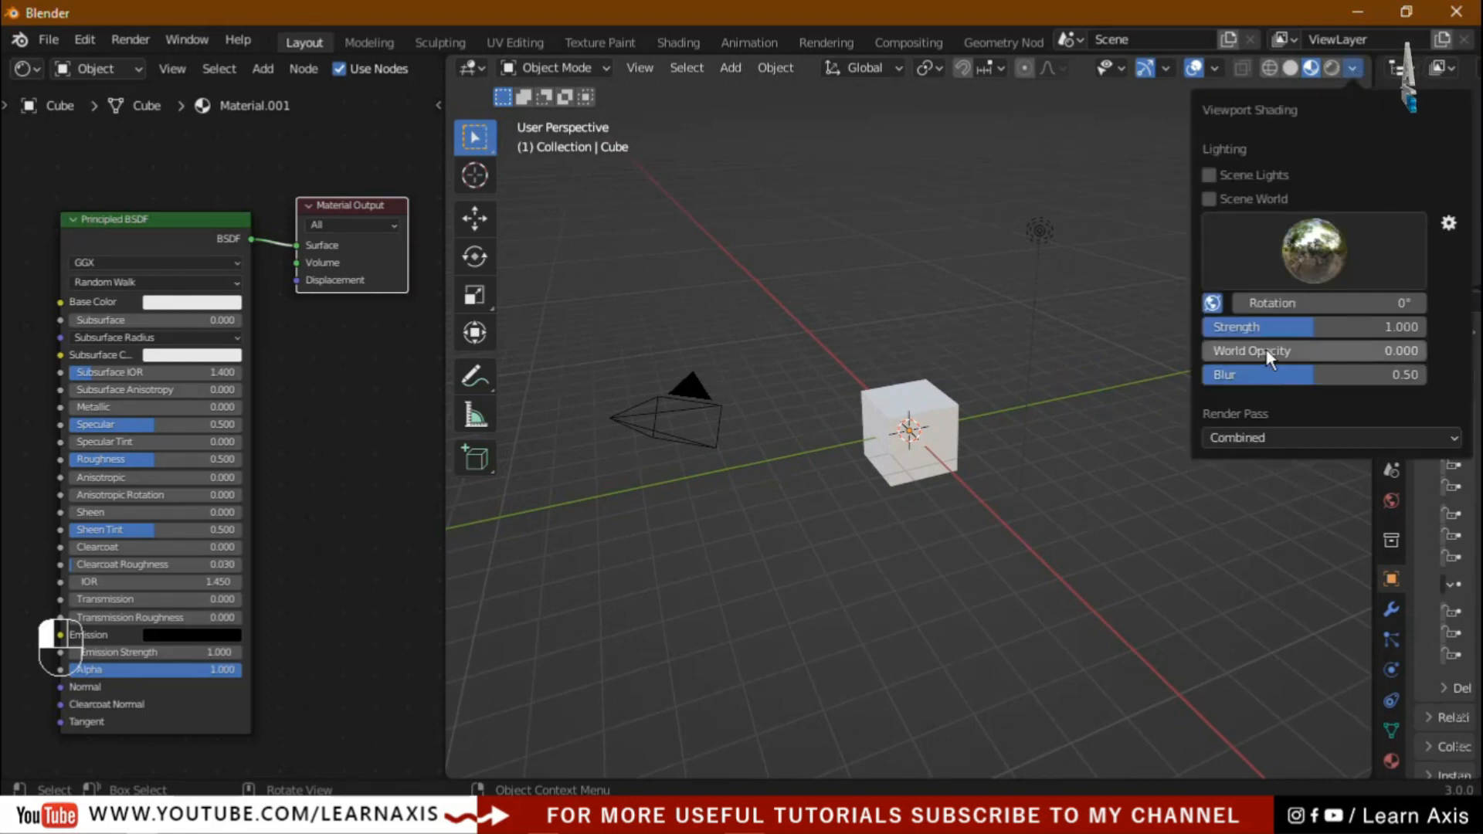
left_click_drag(1213, 356, 1429, 355)
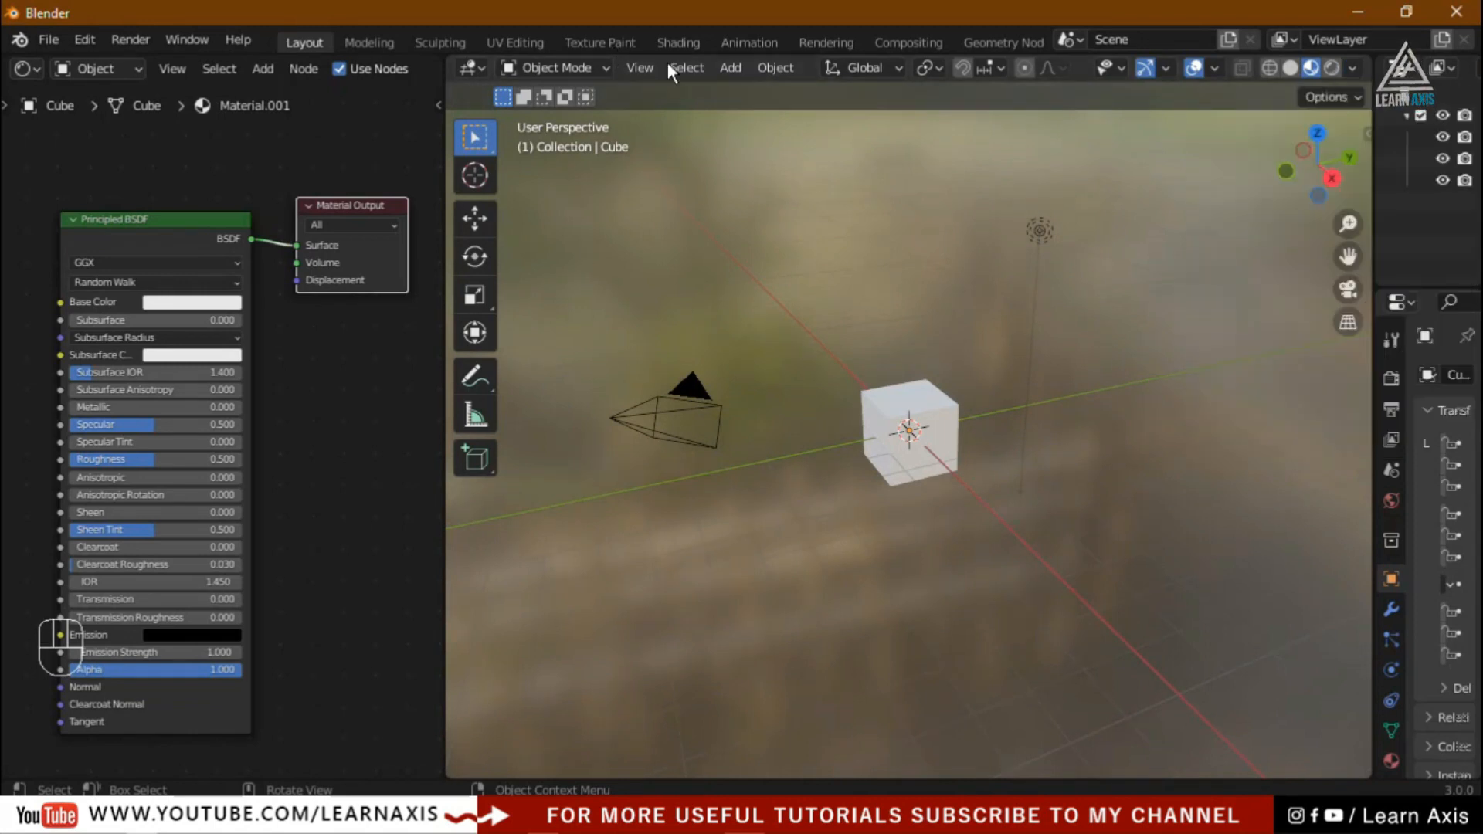
- Hide the 3D viewport's toolbar
key("t")
key("t")
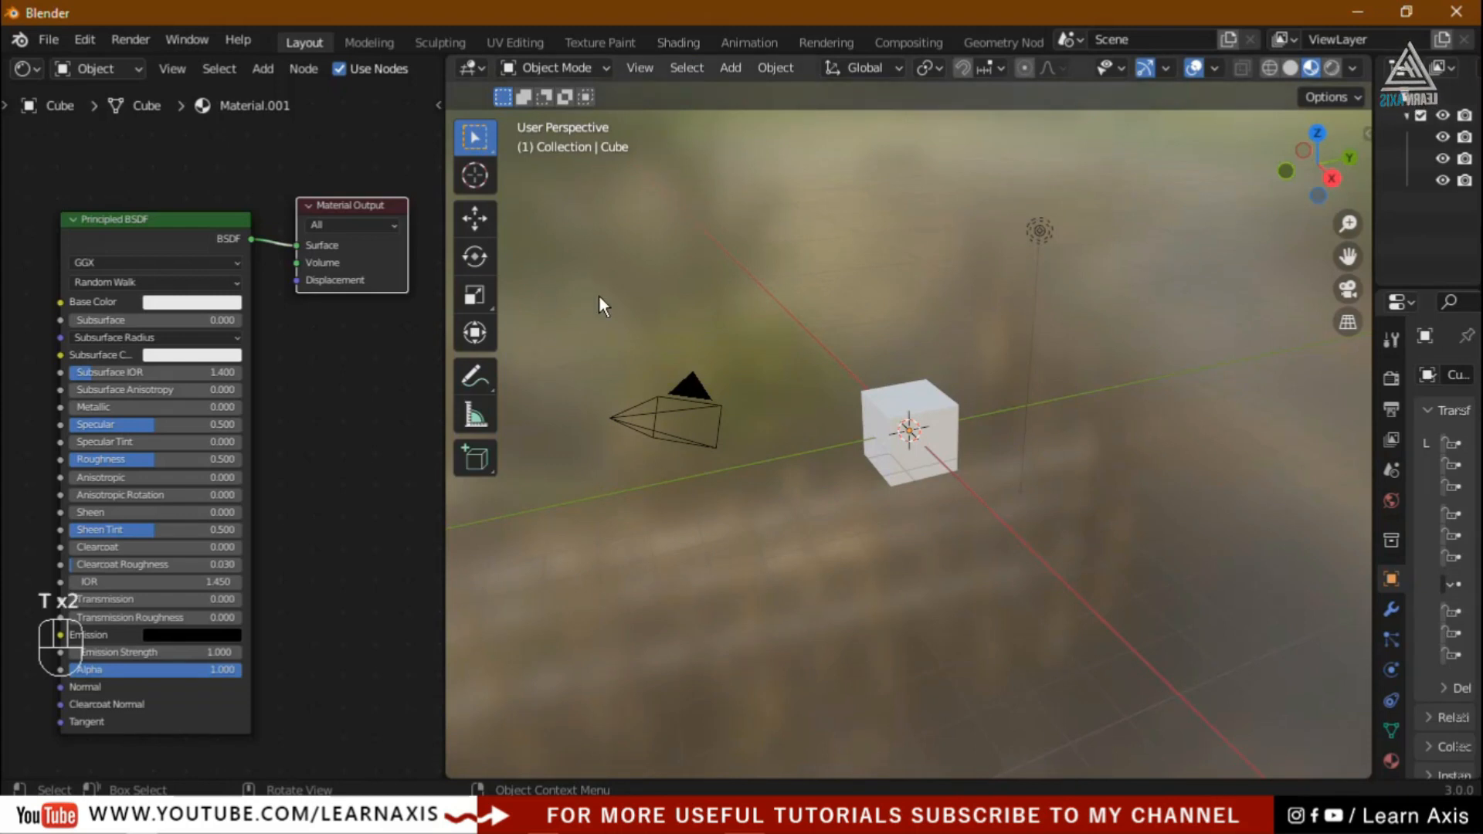
key("t")
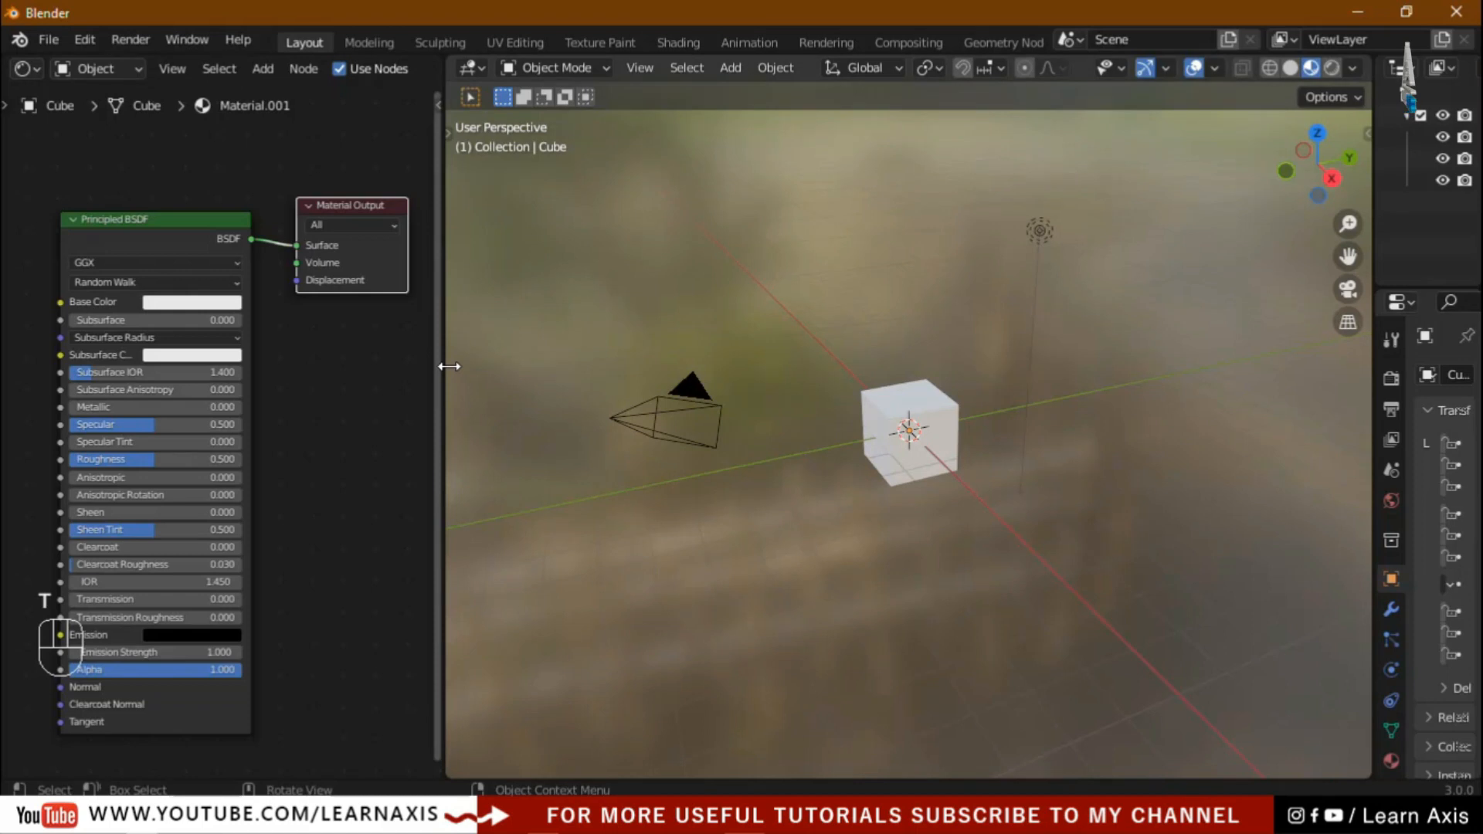
- Widen the shader editor and shift the Principled BSDF and Material Output nodes to fit its new width
left_click_drag(444, 367, 649, 394)
left_click(299, 222)
left_click_drag(420, 223, 319, 223)
left_click_drag(456, 207, 489, 207)
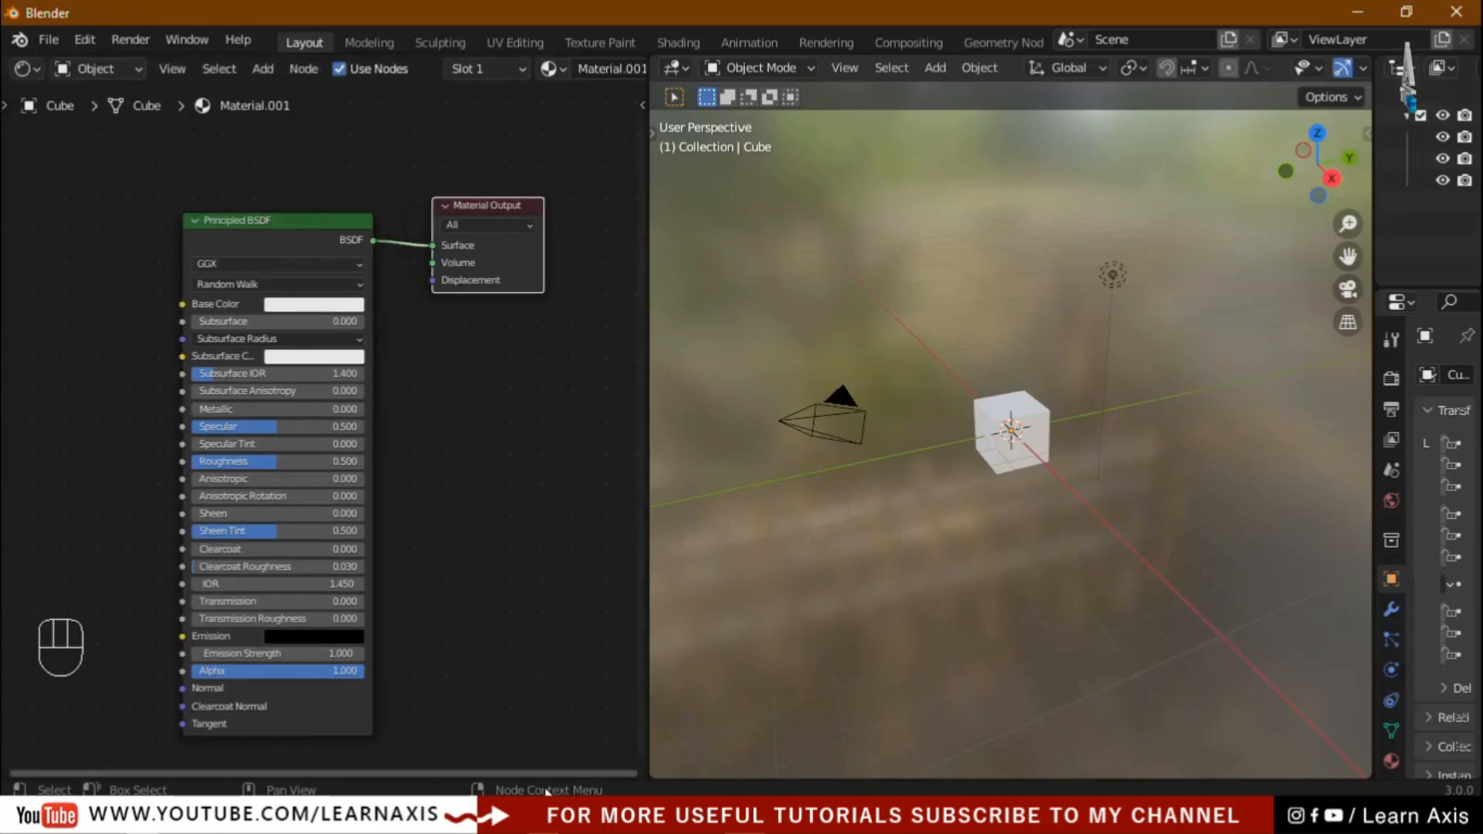
- Split the shader editor horizontally into two areas, make the upper one shorter, and narrow both to enlarge the 3D viewport
right_click(647, 596)
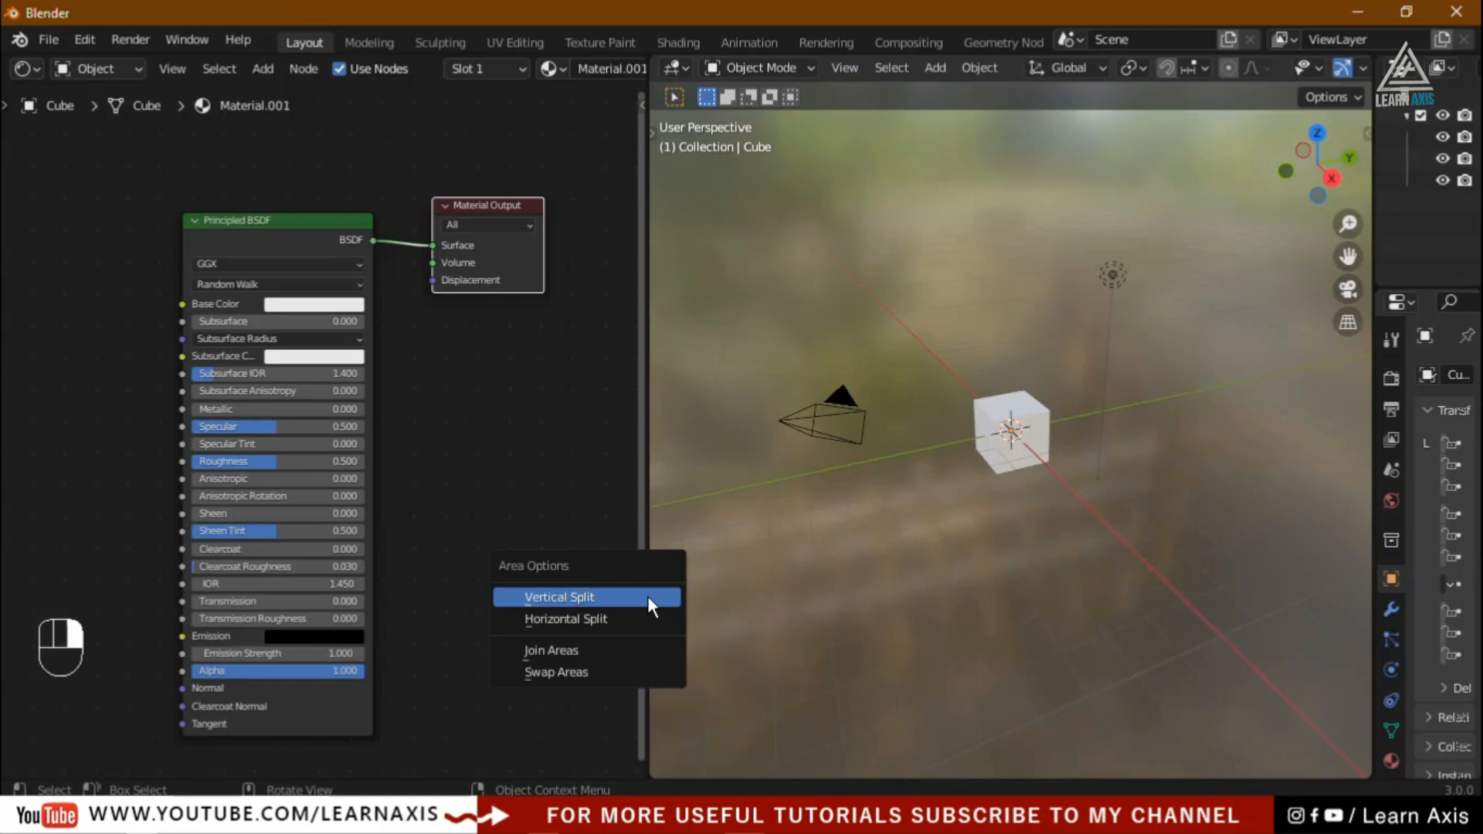
left_click(604, 621)
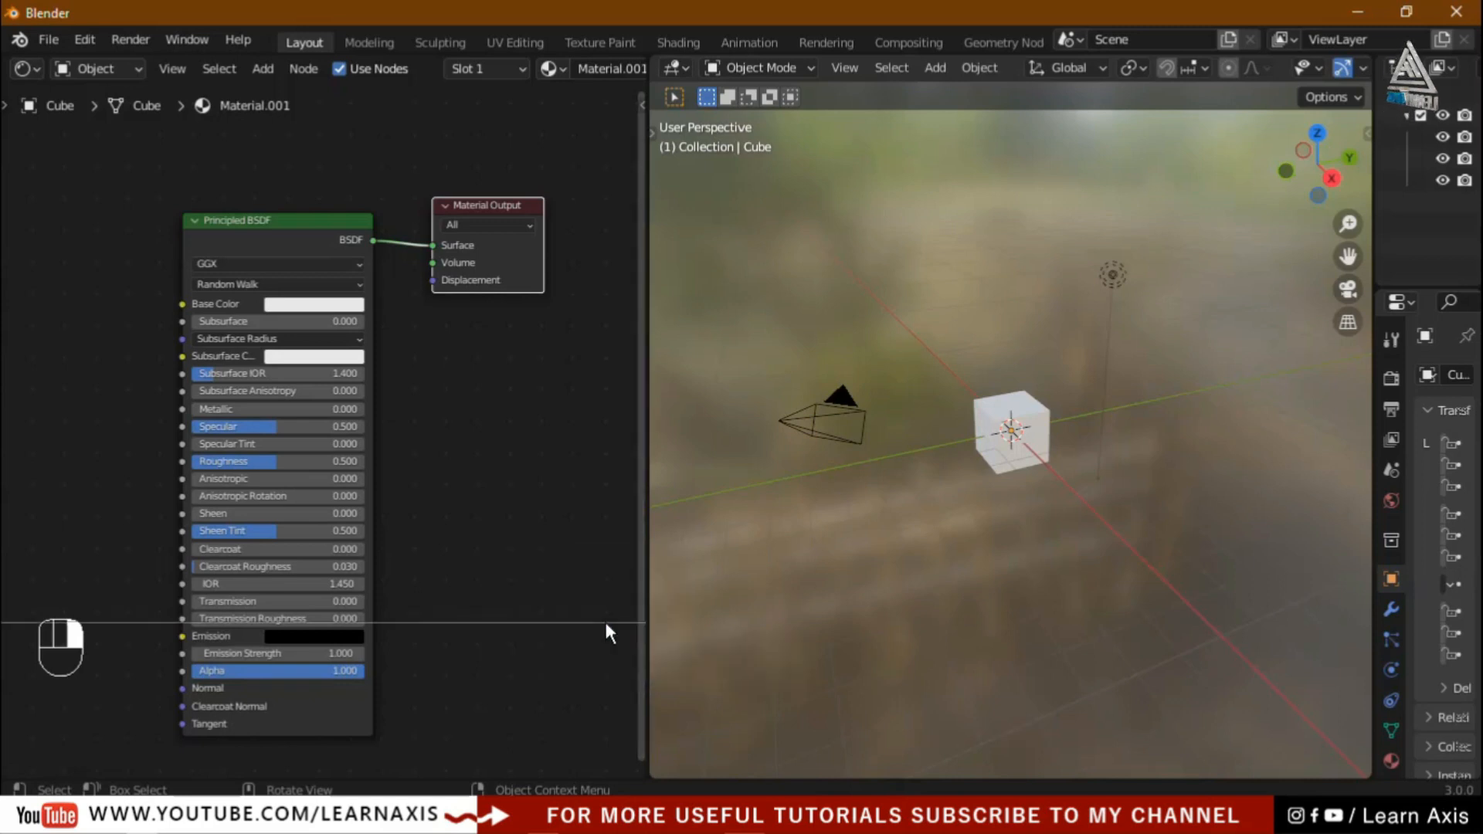
left_click(572, 445)
left_click_drag(395, 444, 398, 291)
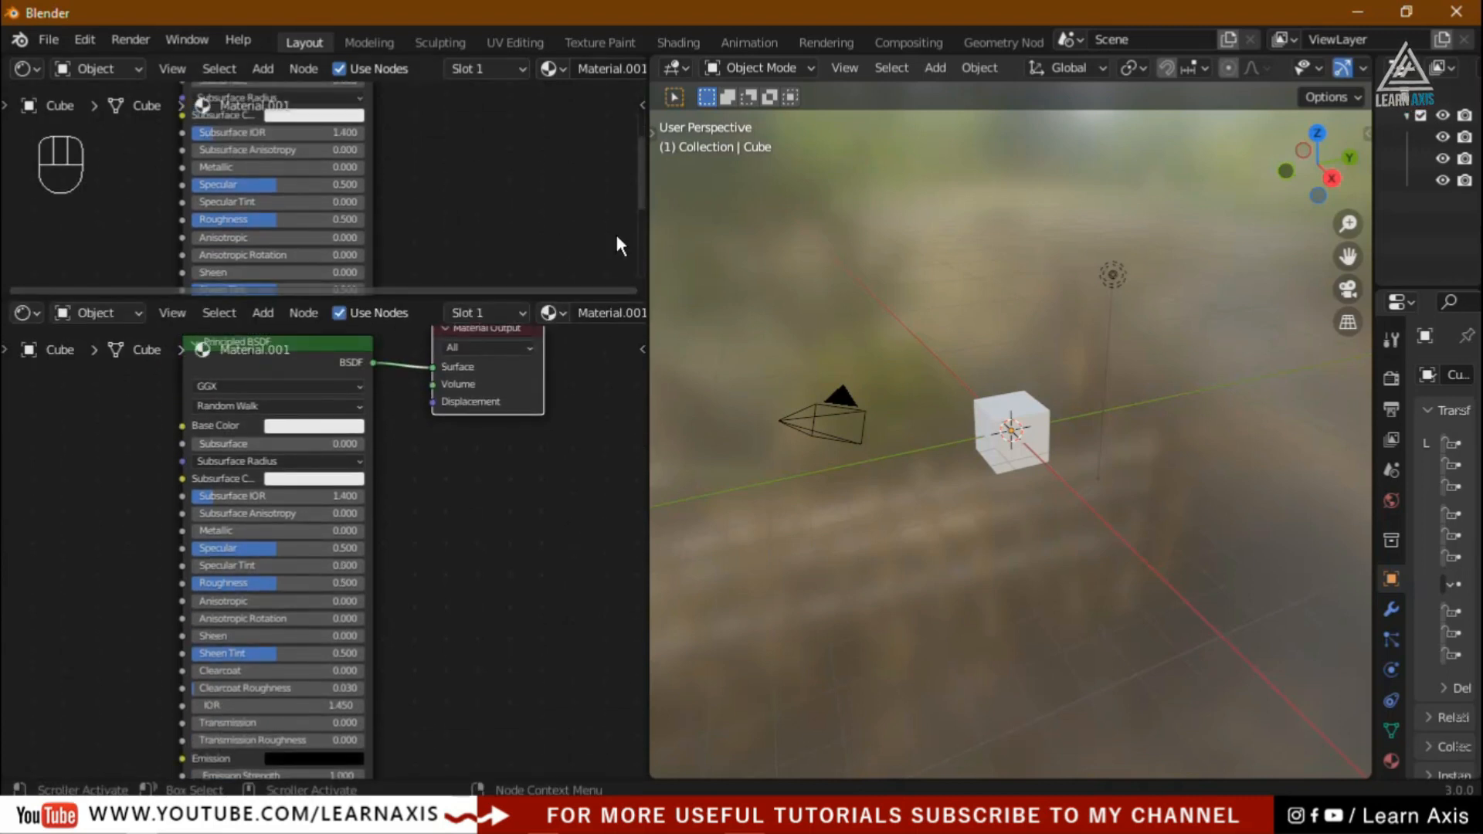
left_click_drag(648, 241, 367, 239)
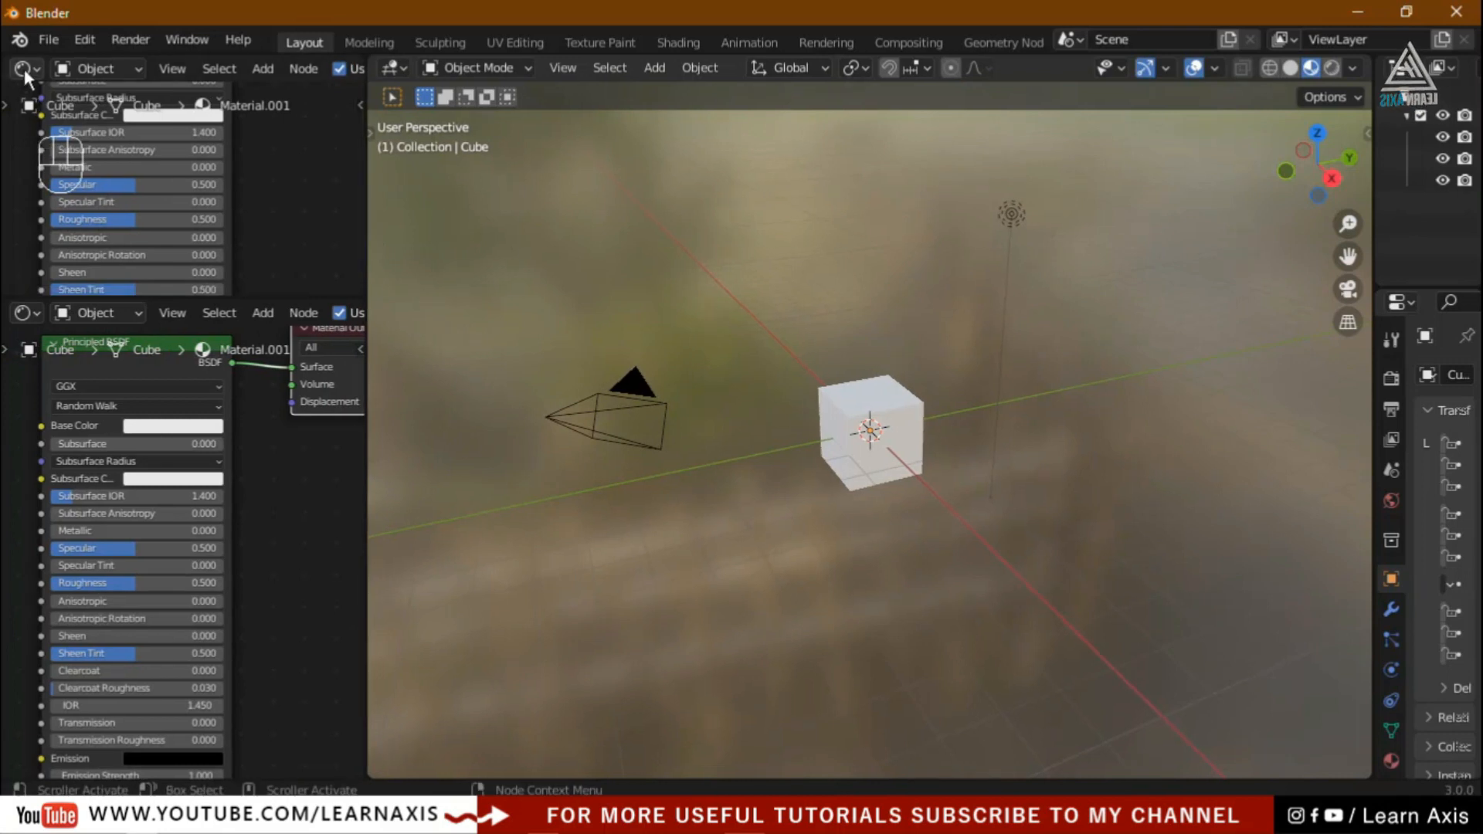
- Change the upper shader editor into a File Browser, widen it, and narrow its volumes sidebar
left_click(25, 68)
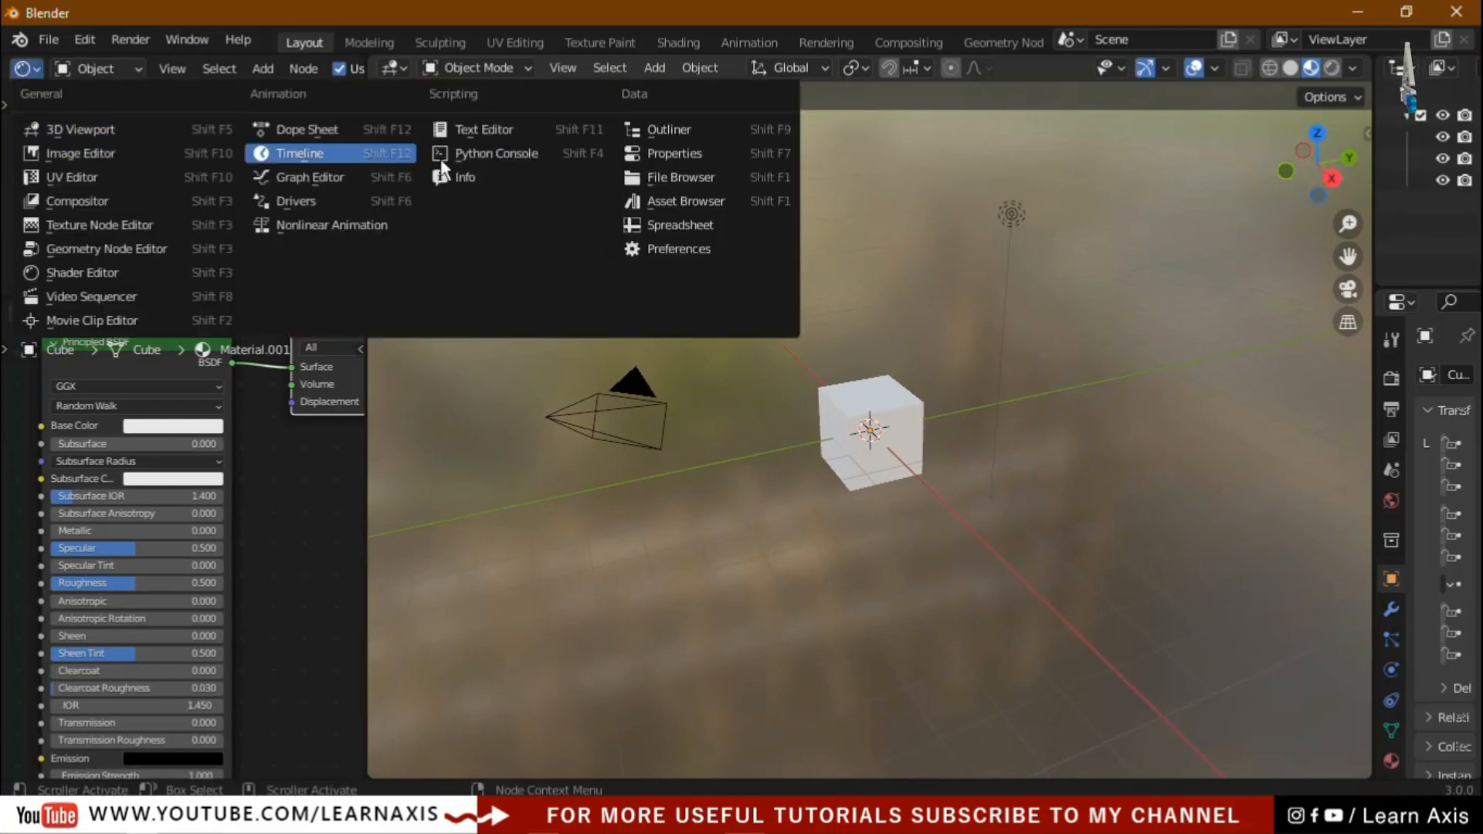
left_click(754, 174)
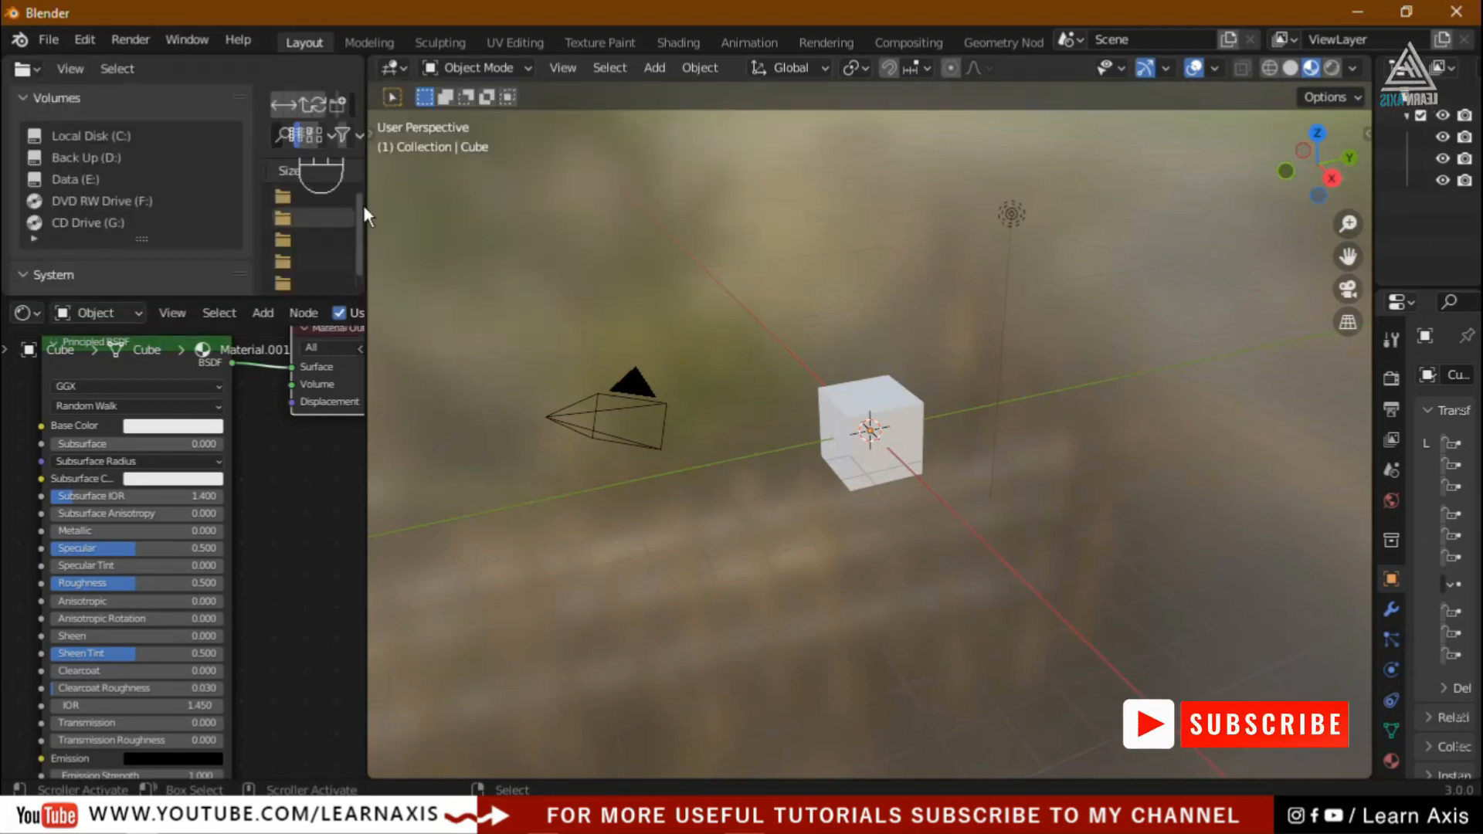
left_click_drag(366, 206, 523, 231)
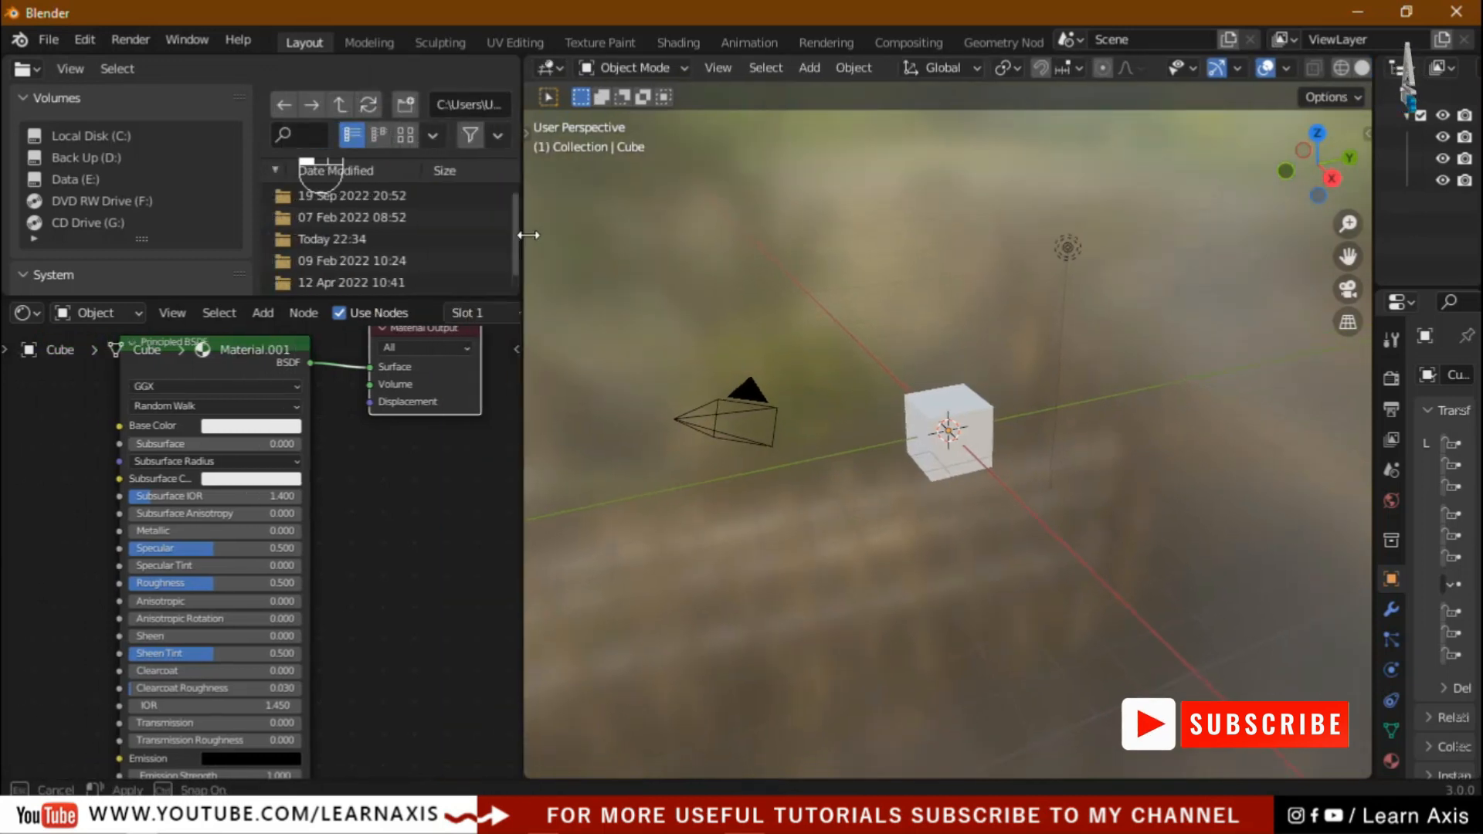
left_click_drag(252, 205, 154, 206)
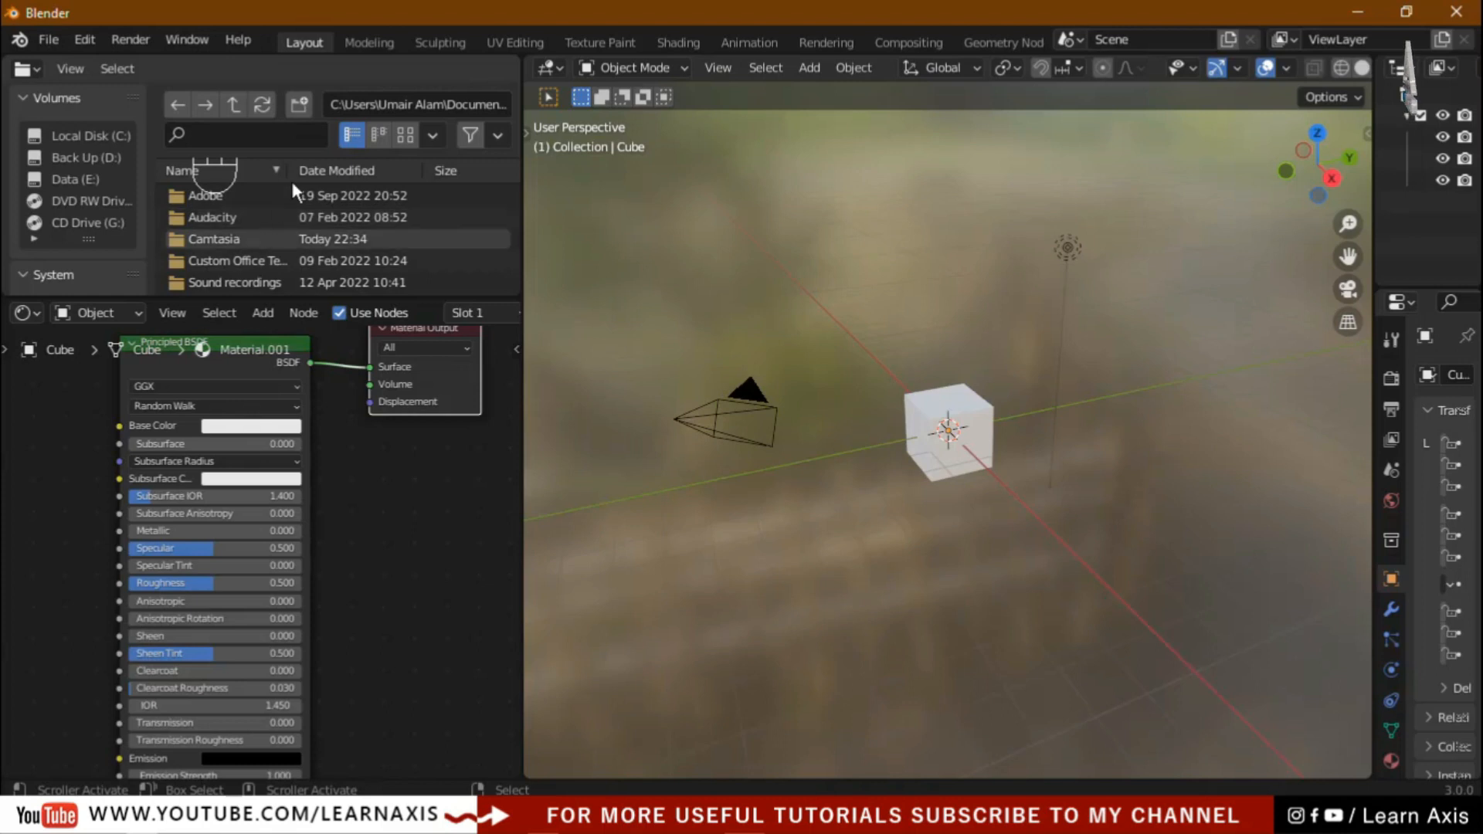
- Show the File Browser's folders as thumbnails with a display size smaller than Regular
left_click(405, 137)
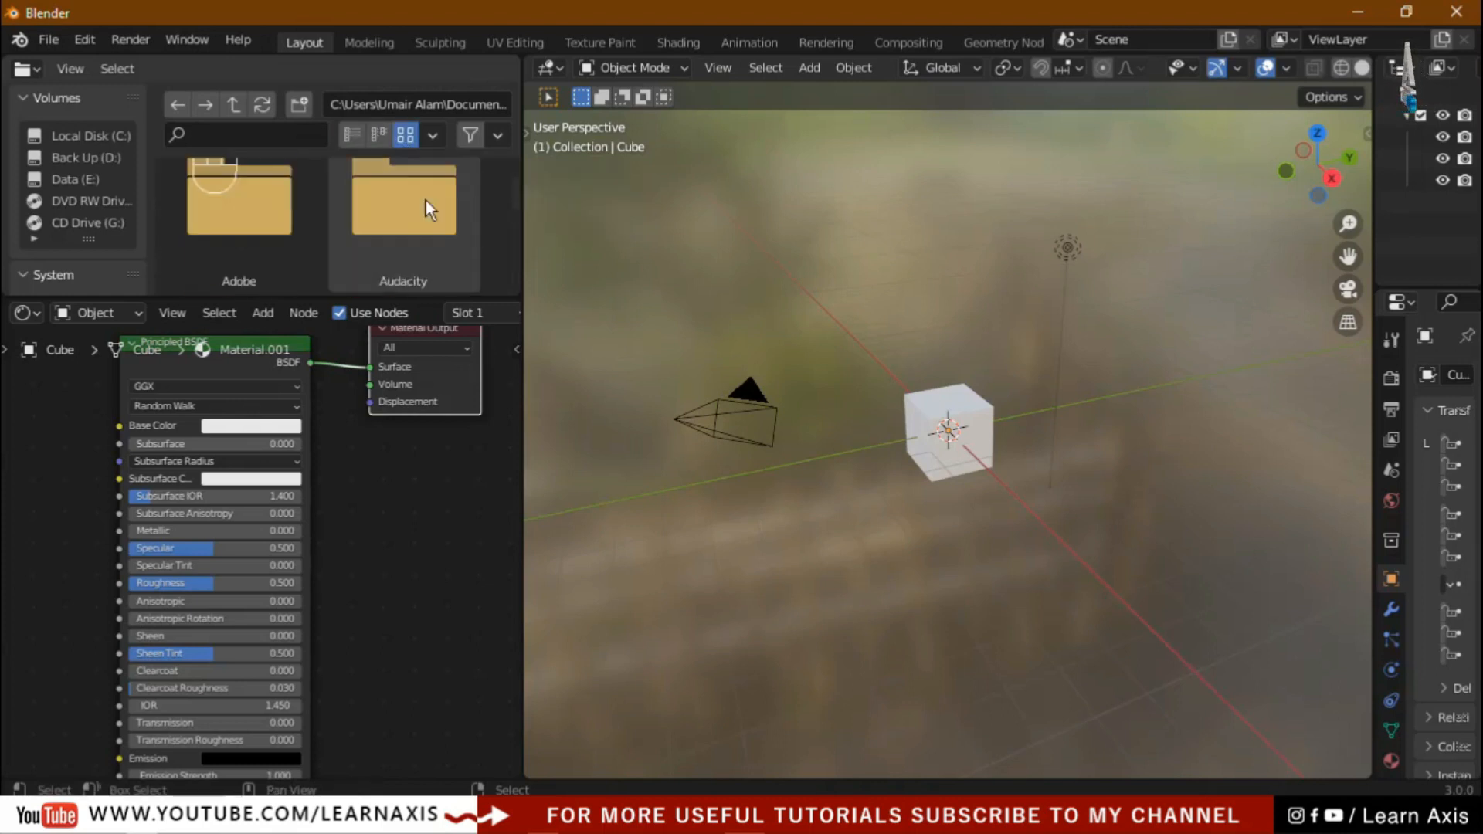
left_click(433, 137)
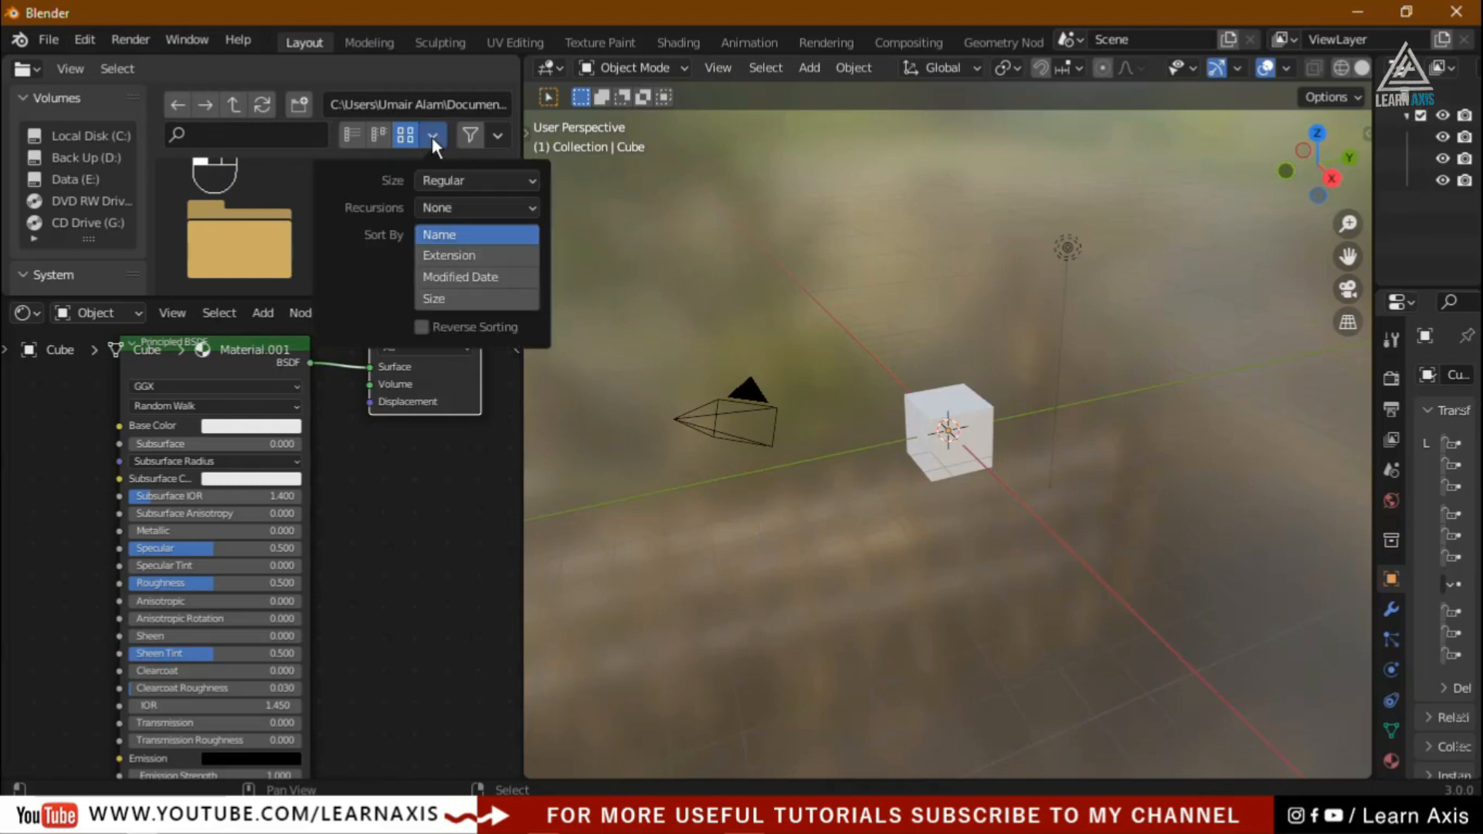
left_click(452, 180)
left_click(452, 203)
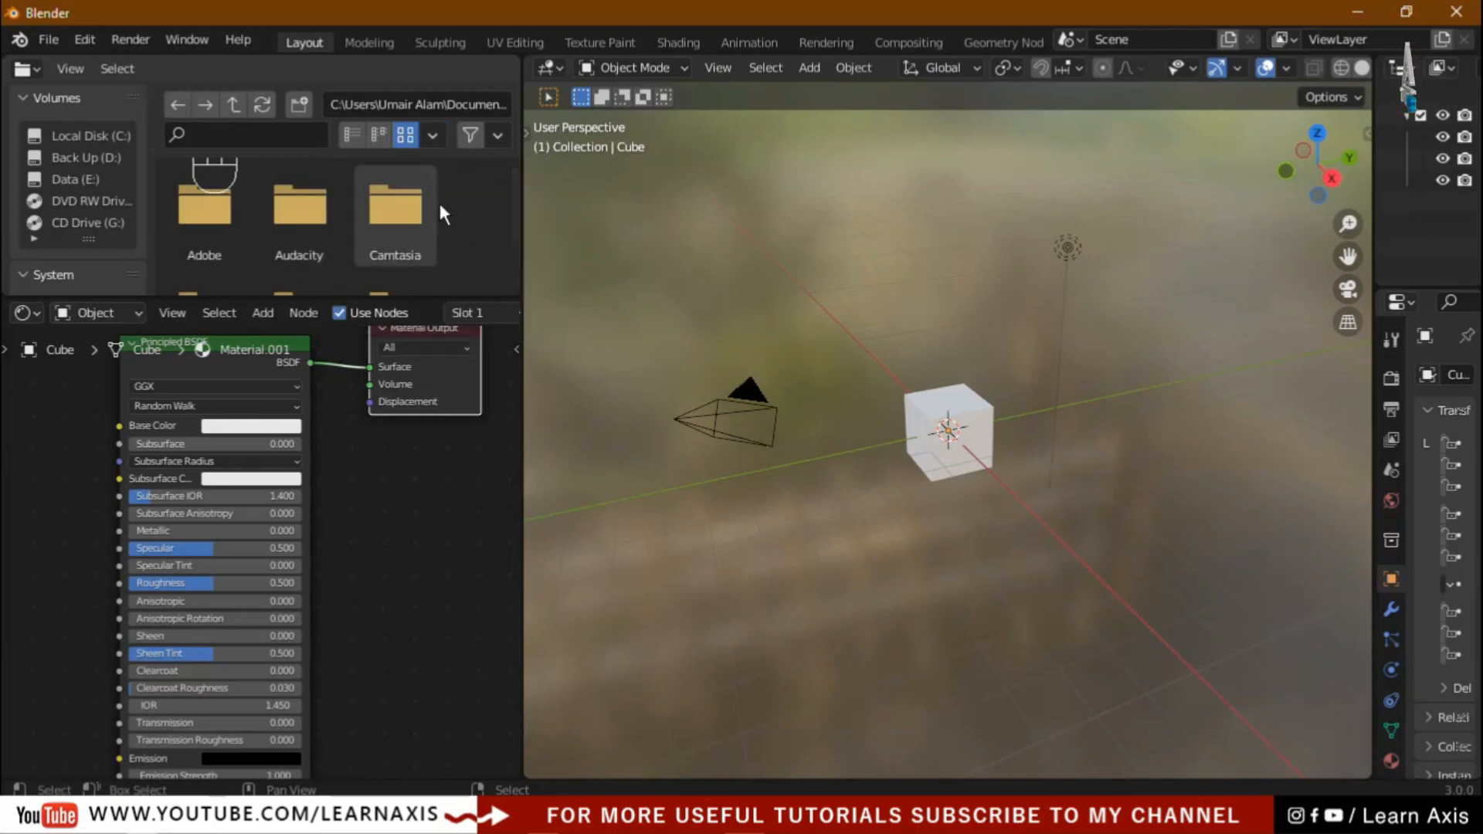
scroll(451, 215, "down", 2)
scroll(451, 226, "up", 2)
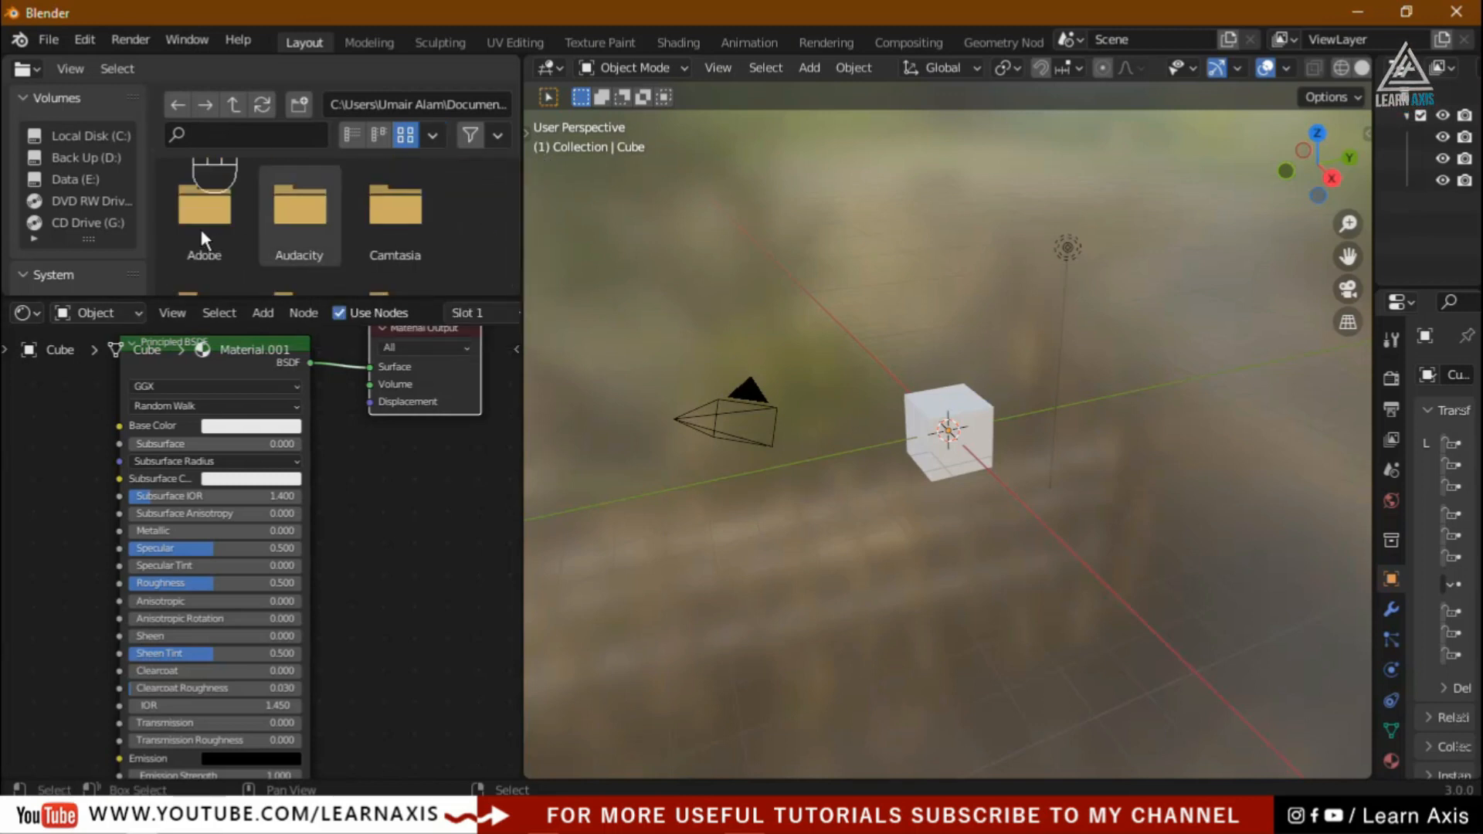
- Collapse the File Browser's volumes sidebar and reduce the browser's height to give the shader editor more room
left_click_drag(149, 201, 6, 193)
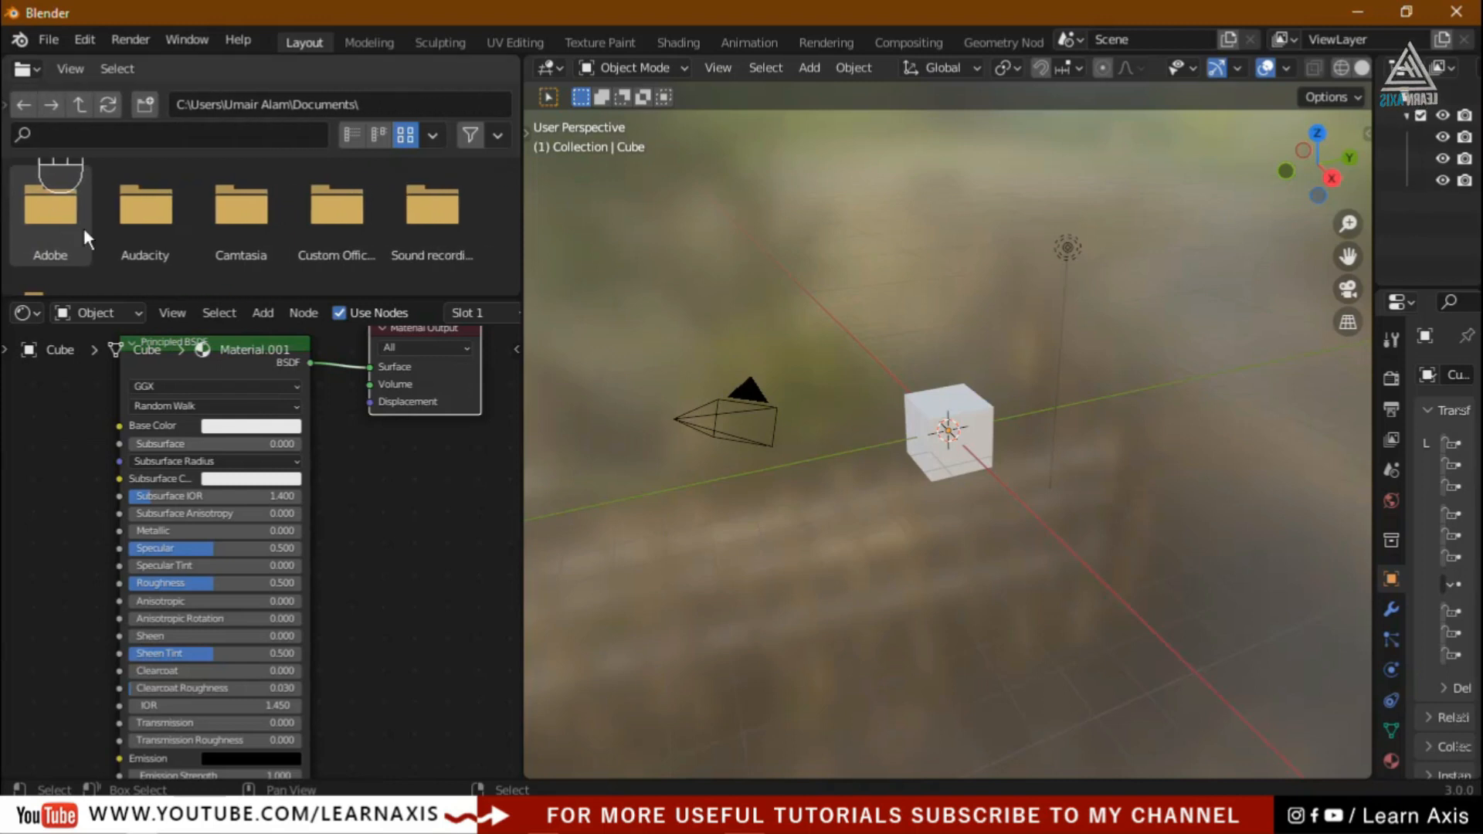
left_click_drag(7, 106, 3, 155)
left_click_drag(446, 301, 450, 188)
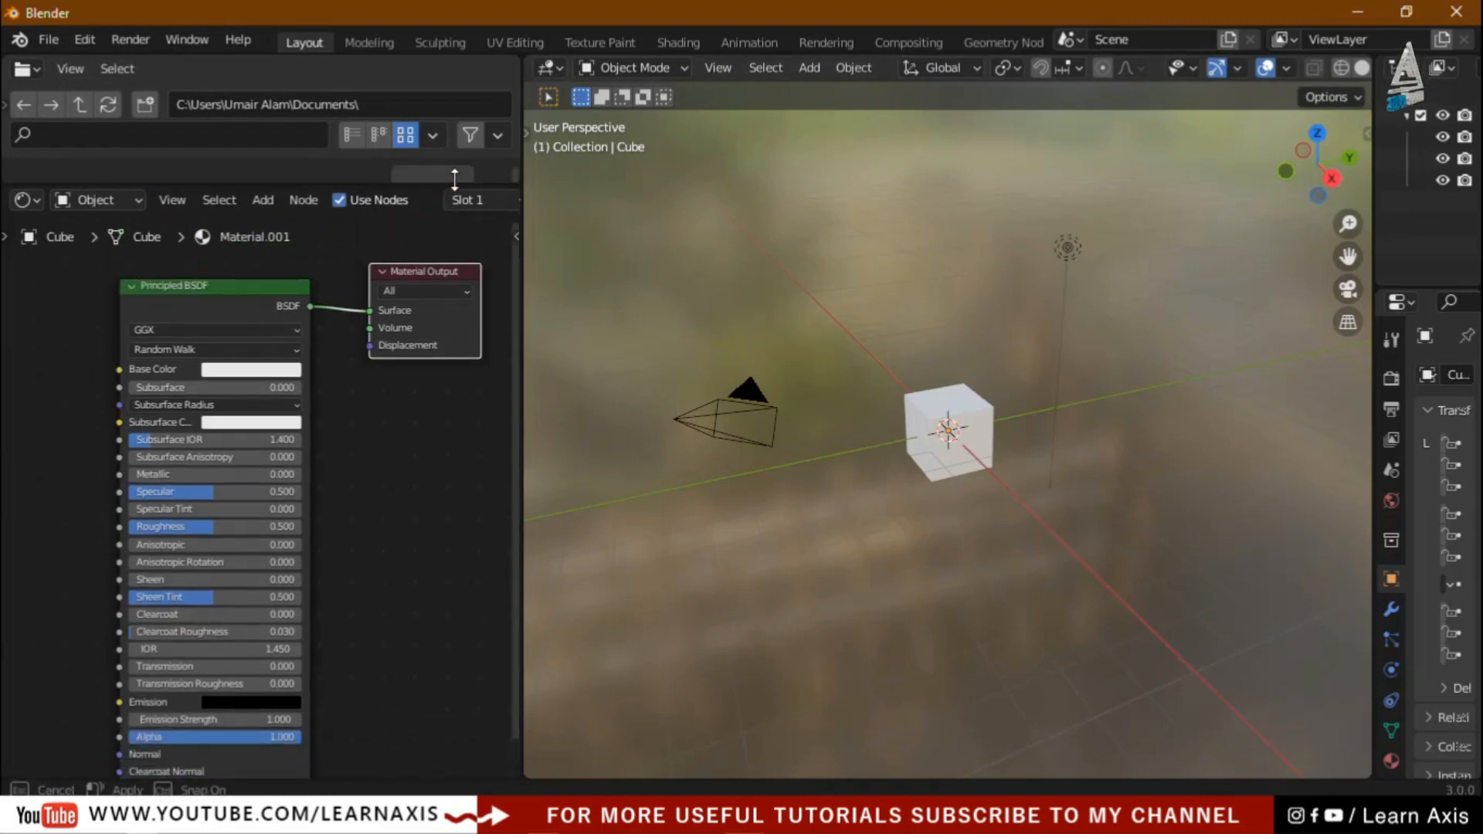
left_click(417, 413)
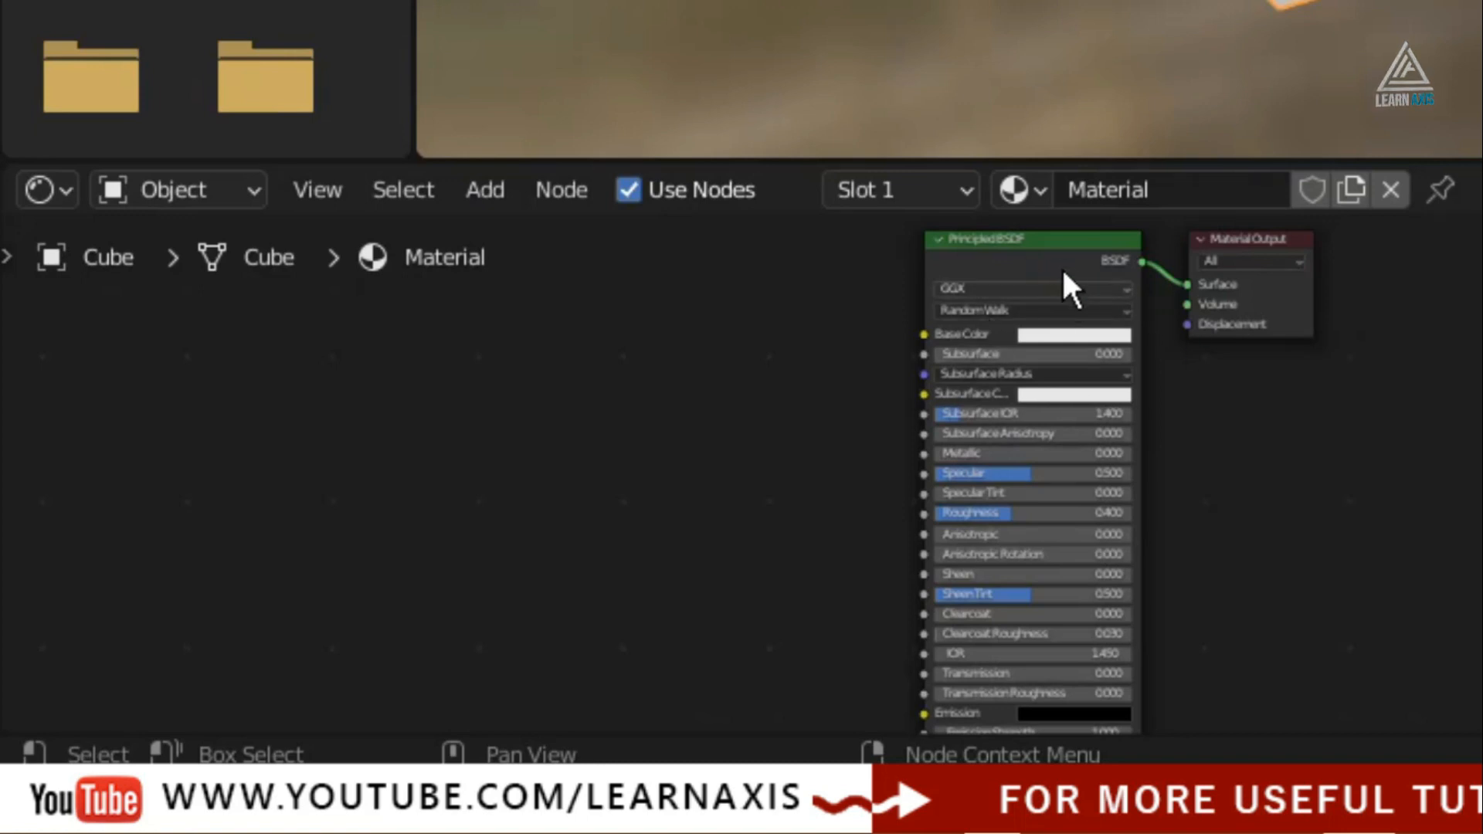
- Switch the shader editor to the World shader type and move the Background node closer to the World Output node
left_click(214, 189)
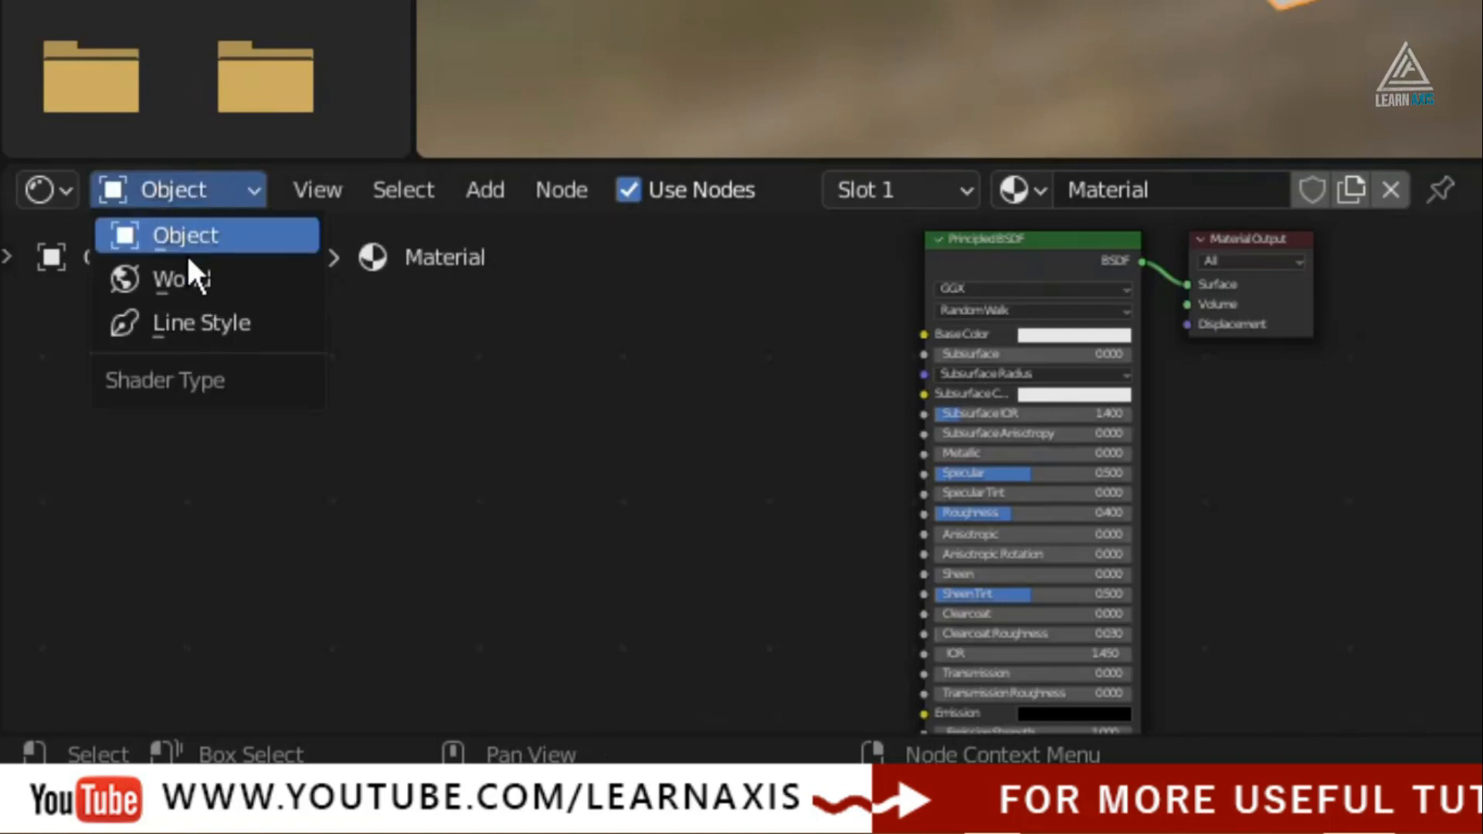
left_click(184, 280)
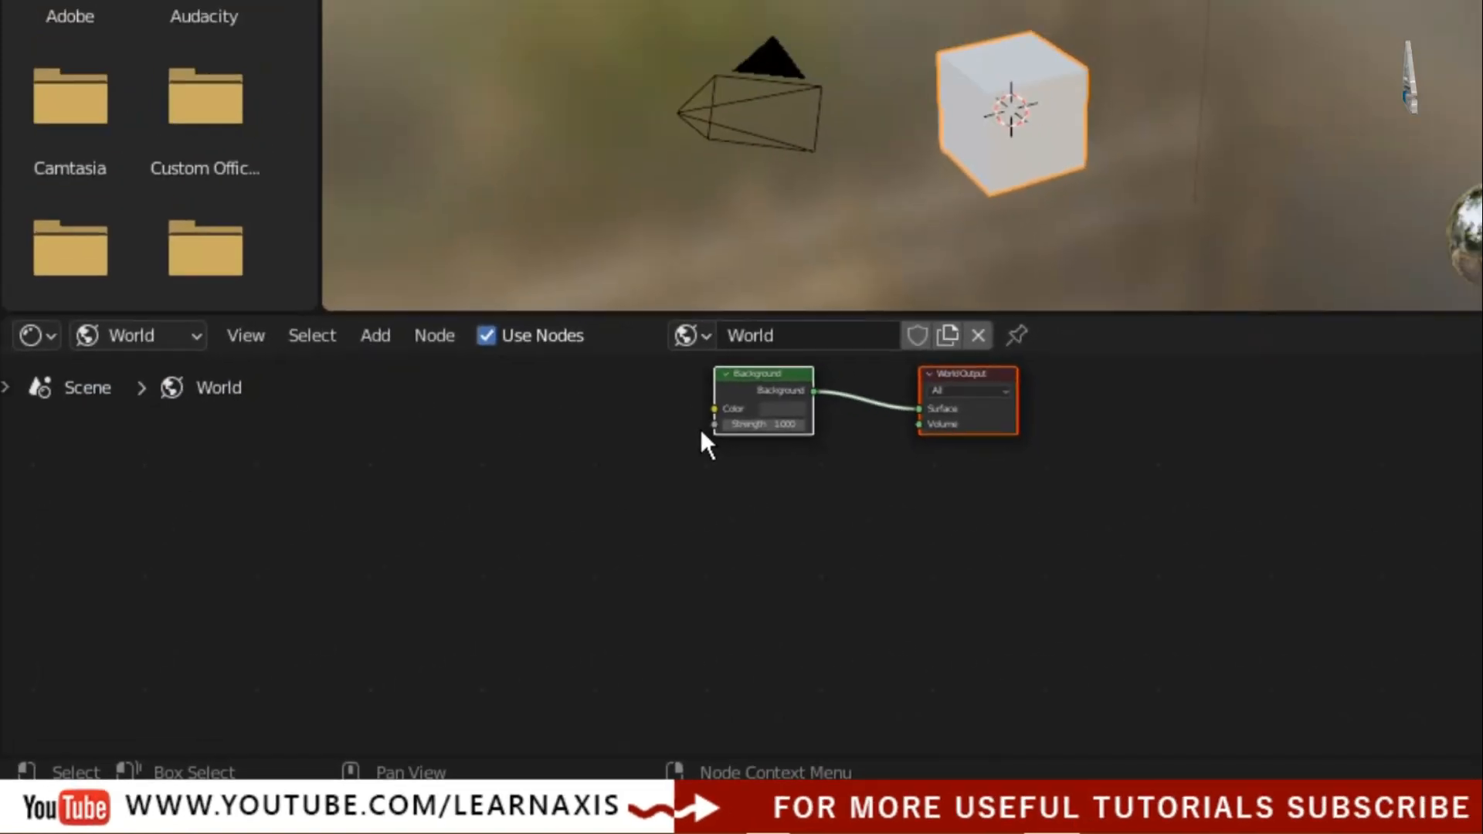
scroll(700, 430, "up", 3)
scroll(744, 532, "down", 3)
scroll(808, 367, "up", 4)
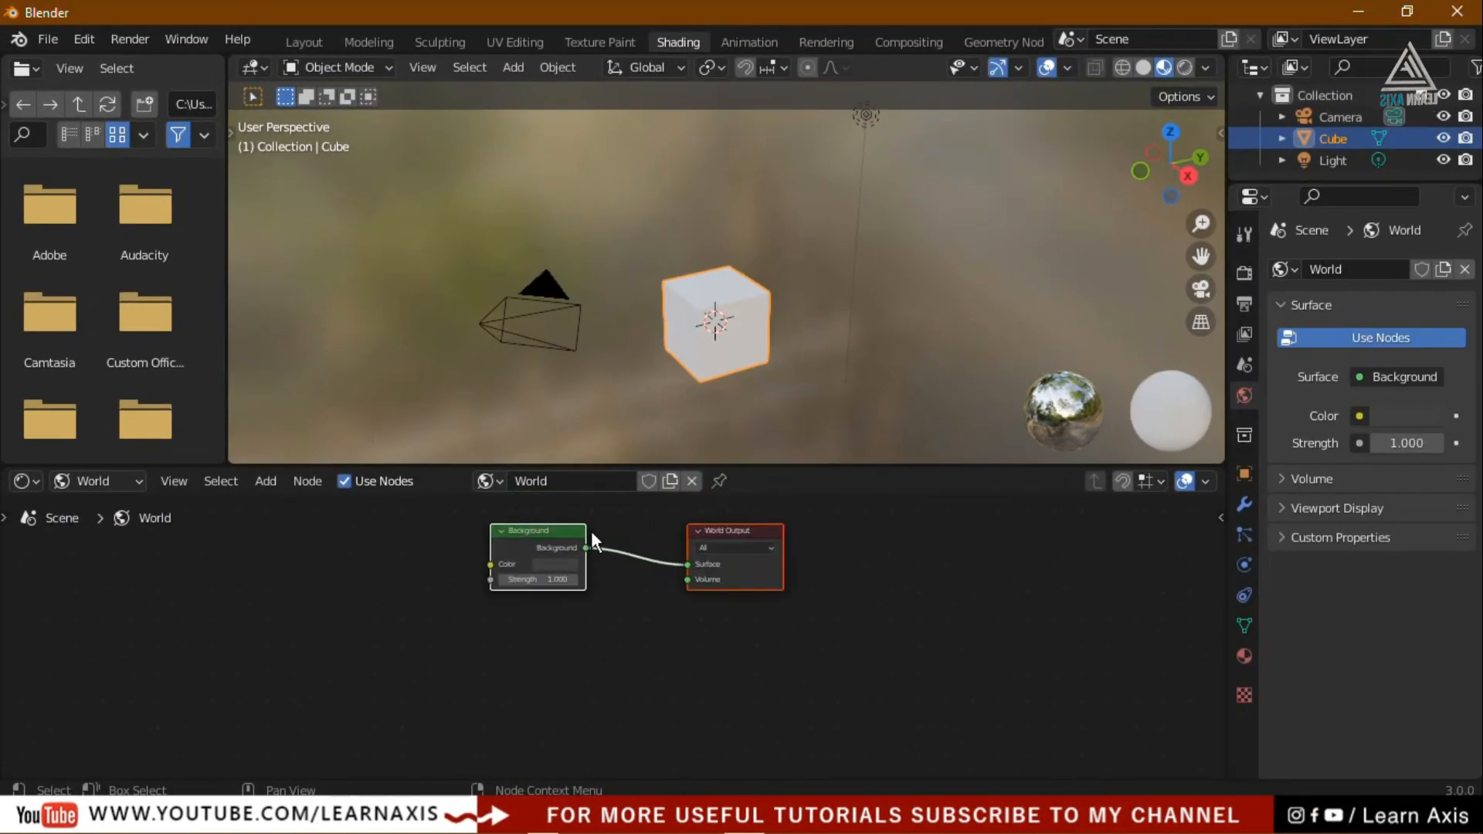
scroll(662, 514, "up", 4)
scroll(664, 618, "down", 2)
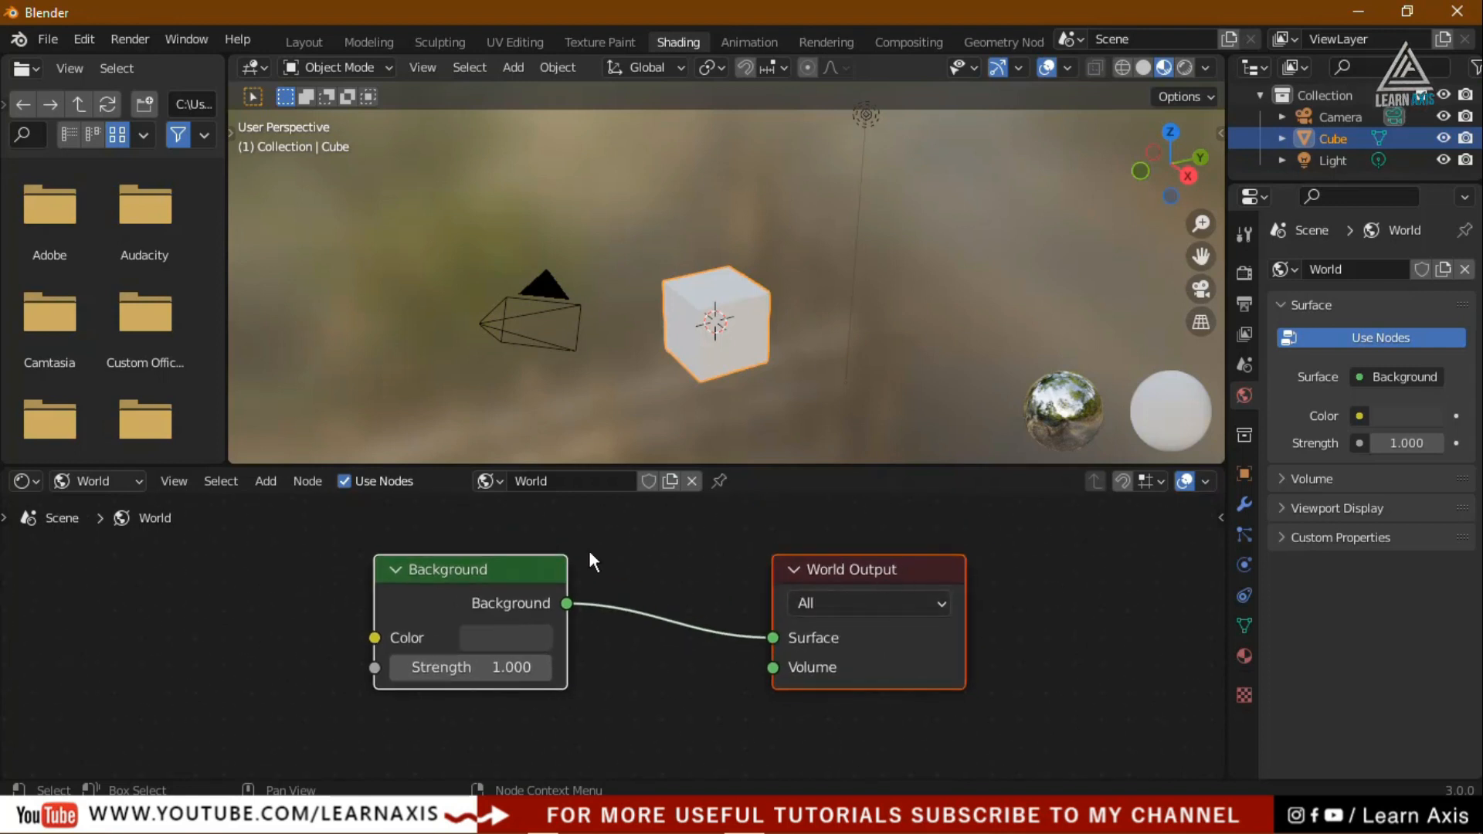
left_click_drag(535, 568, 728, 577)
left_click(727, 707)
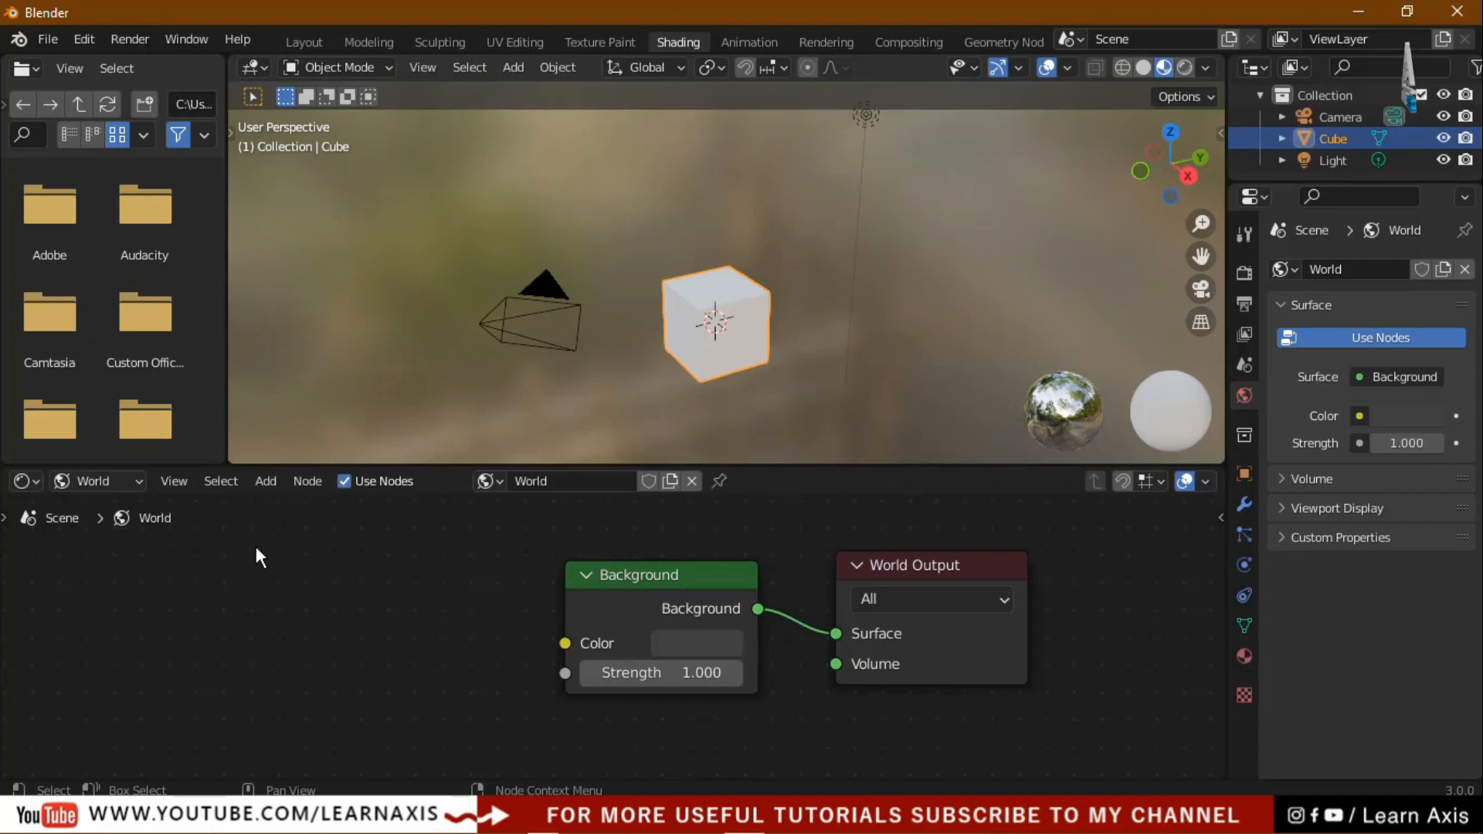
- Add an Environment Texture node and place it to the left of the Background node, clear of it
left_click(267, 481)
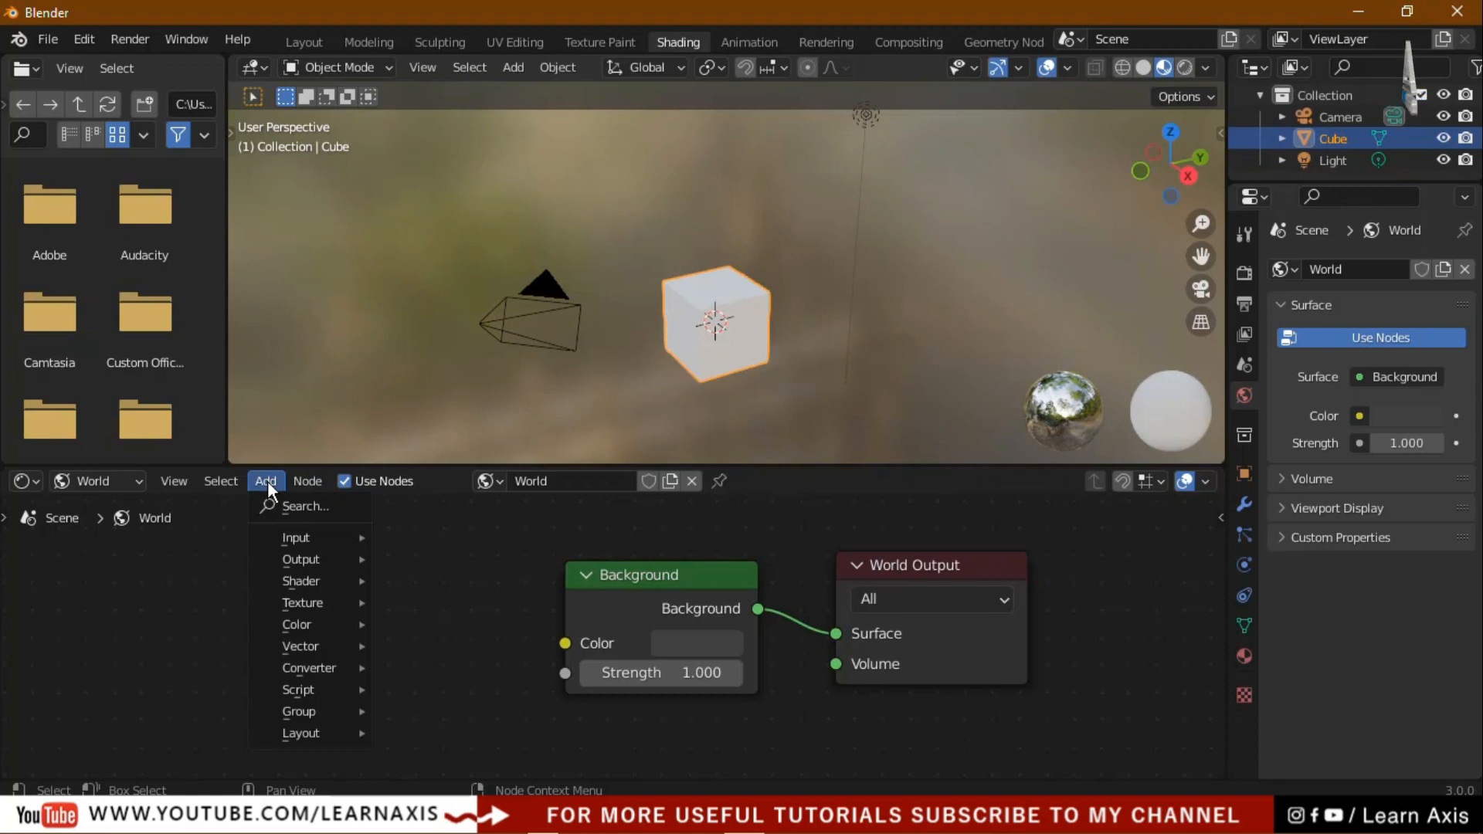
mouse_move(264, 602)
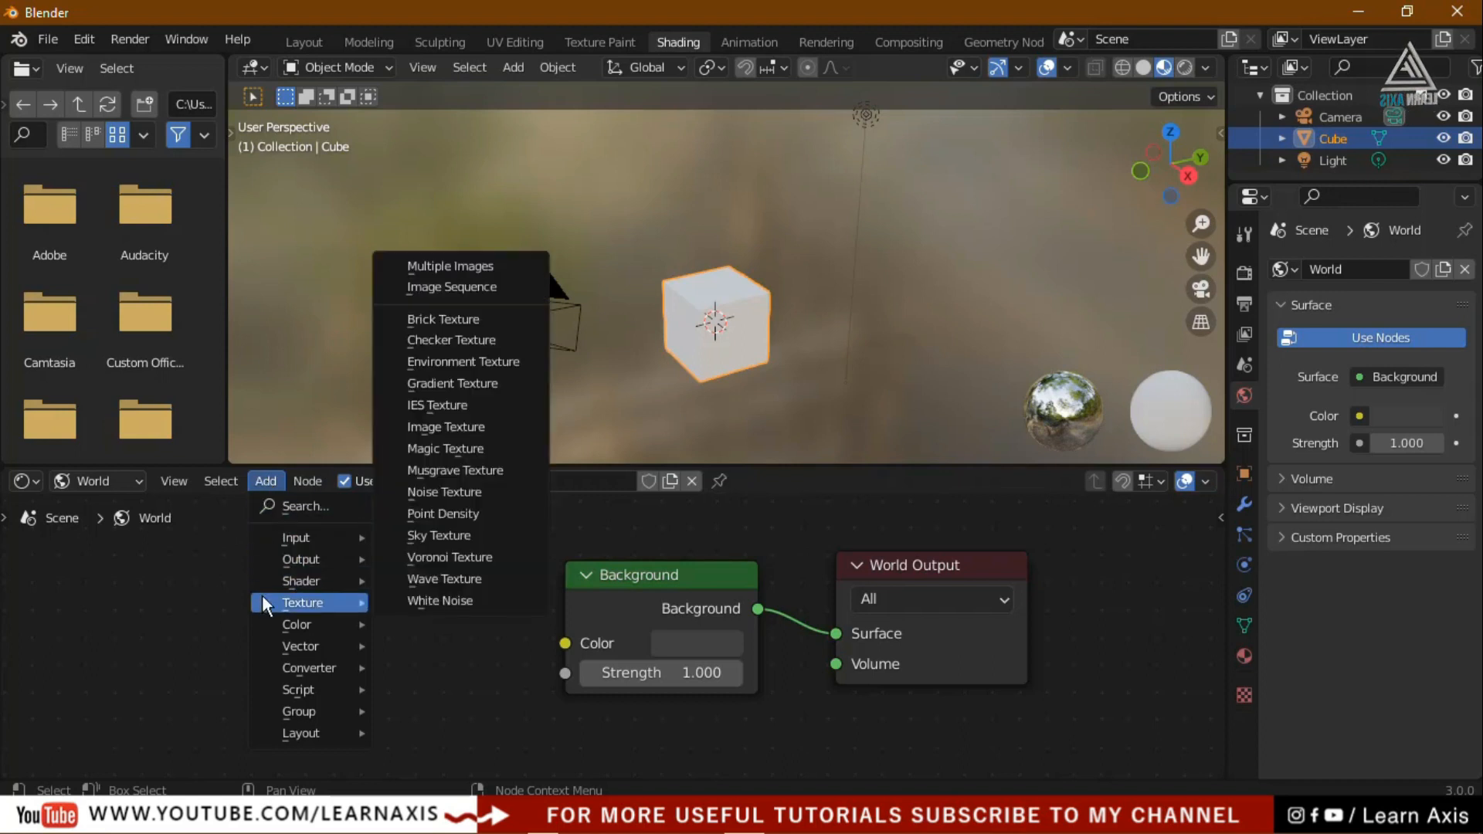
left_click(459, 363)
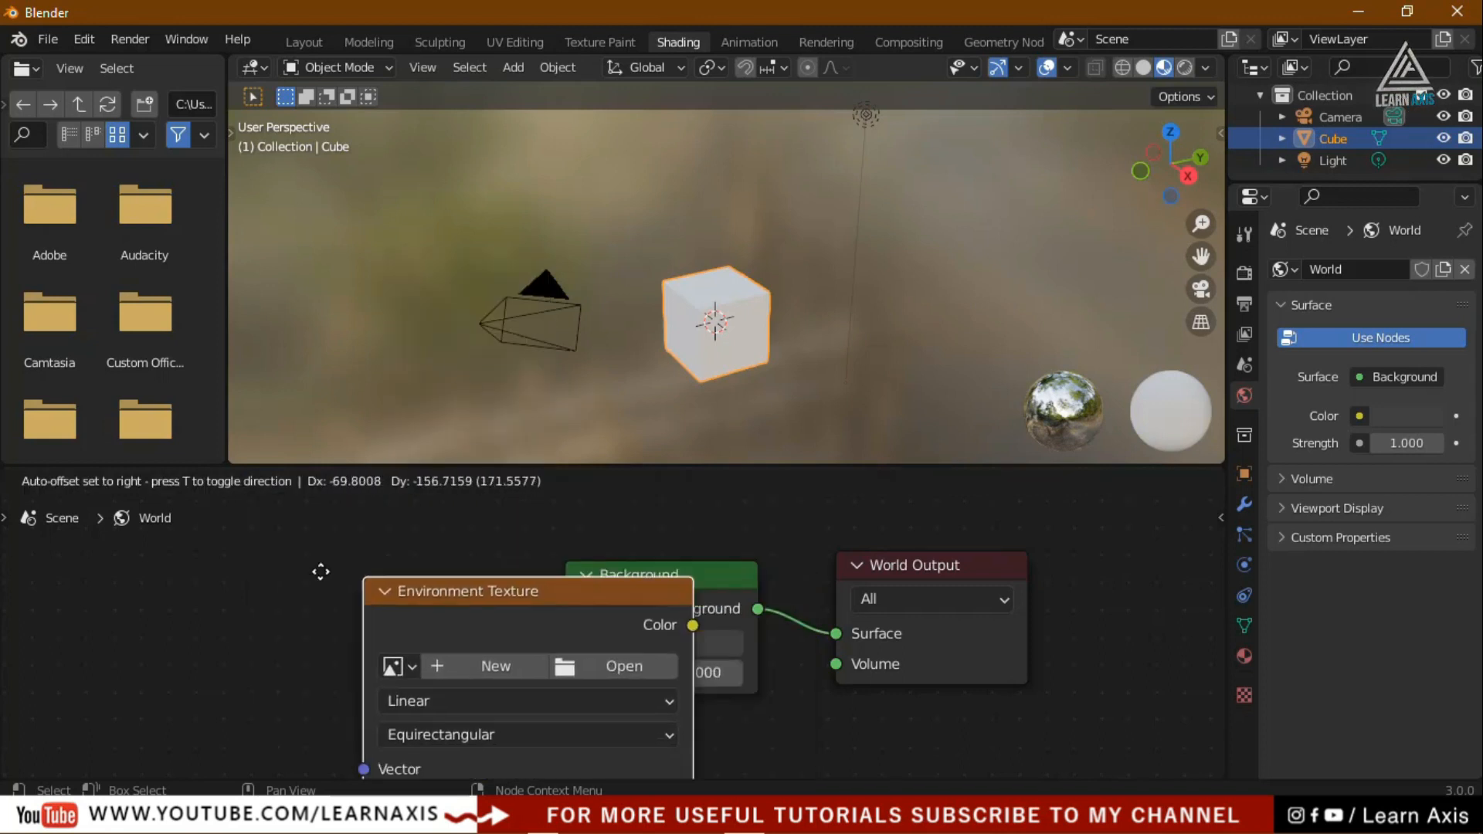
left_click(175, 572)
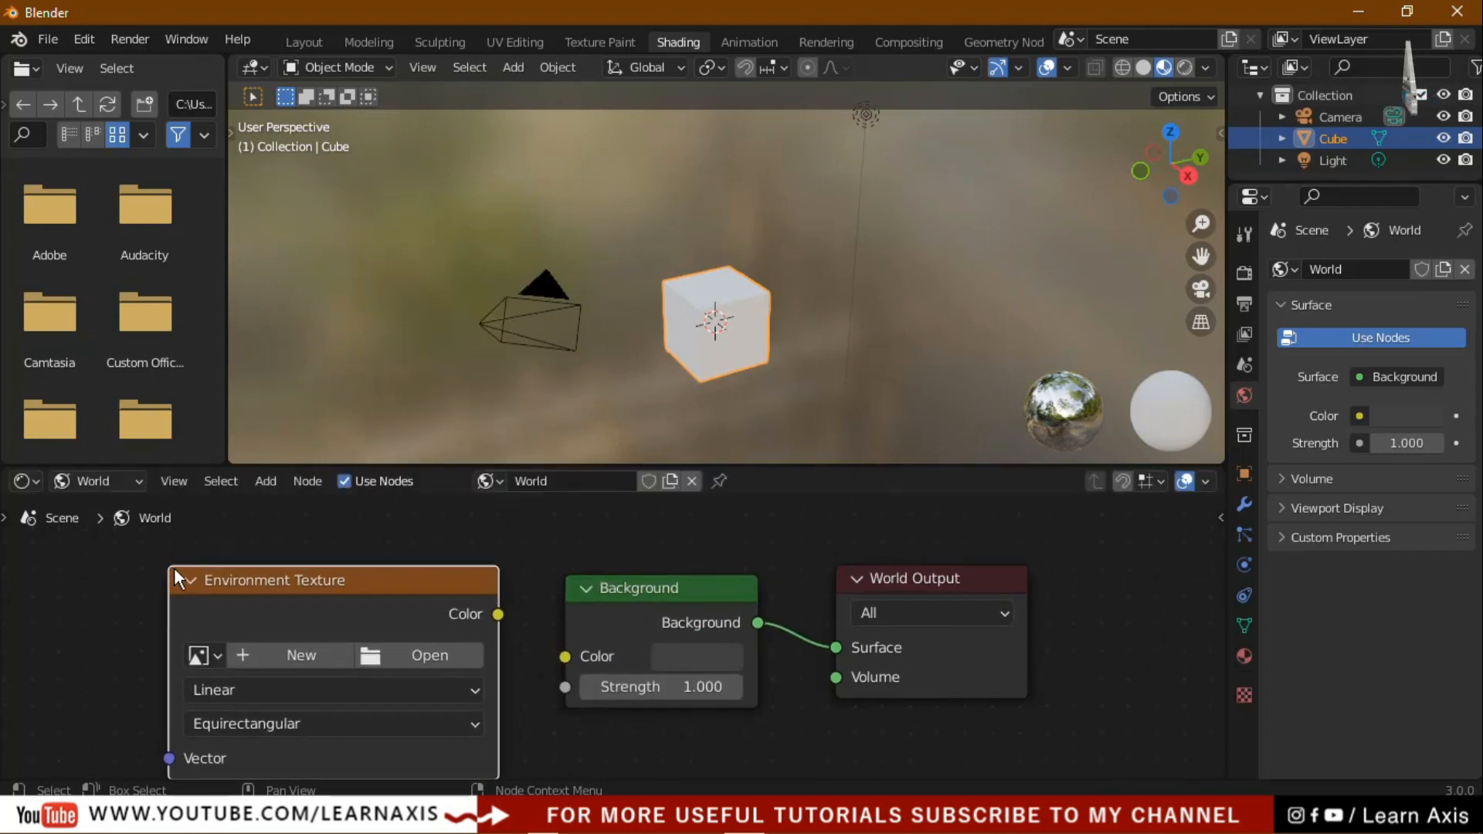
left_click_drag(434, 581, 434, 564)
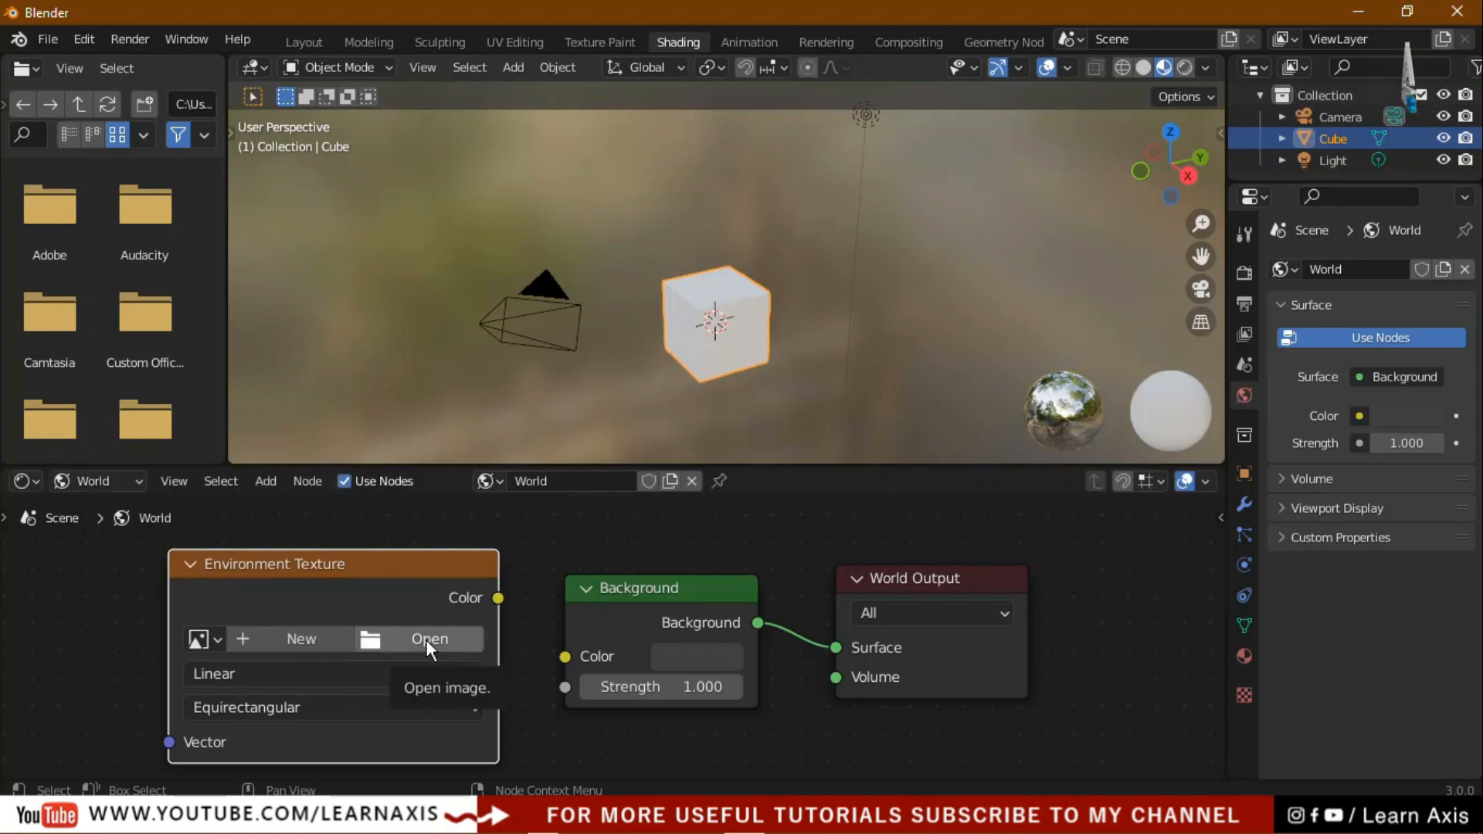
- Load alps_field_1k.hdr from Blender 3.0's datafiles\studiolights\world folder into the Environment Texture node and position the node near Background
left_click(427, 641)
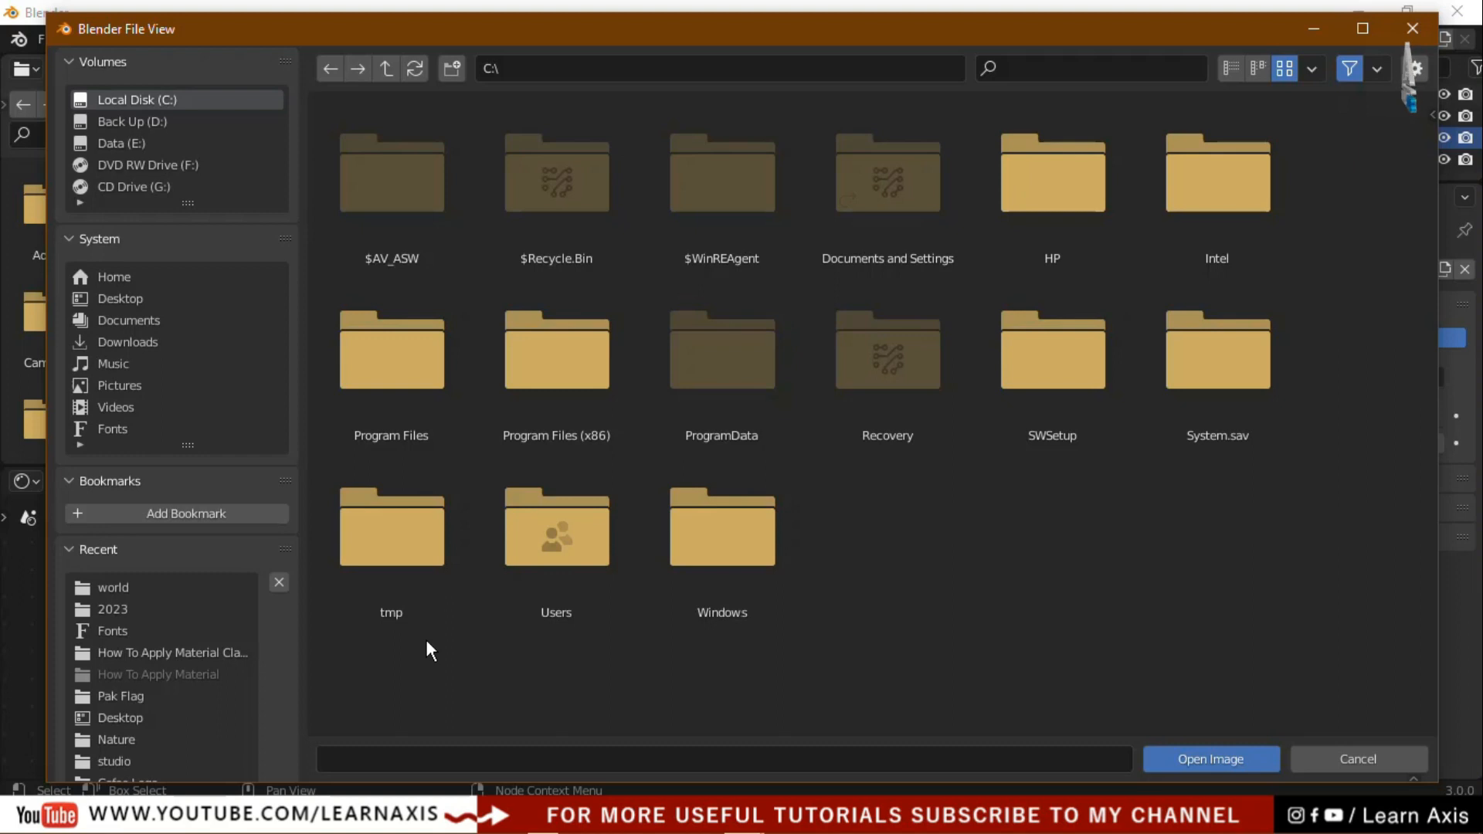
double_click(400, 425)
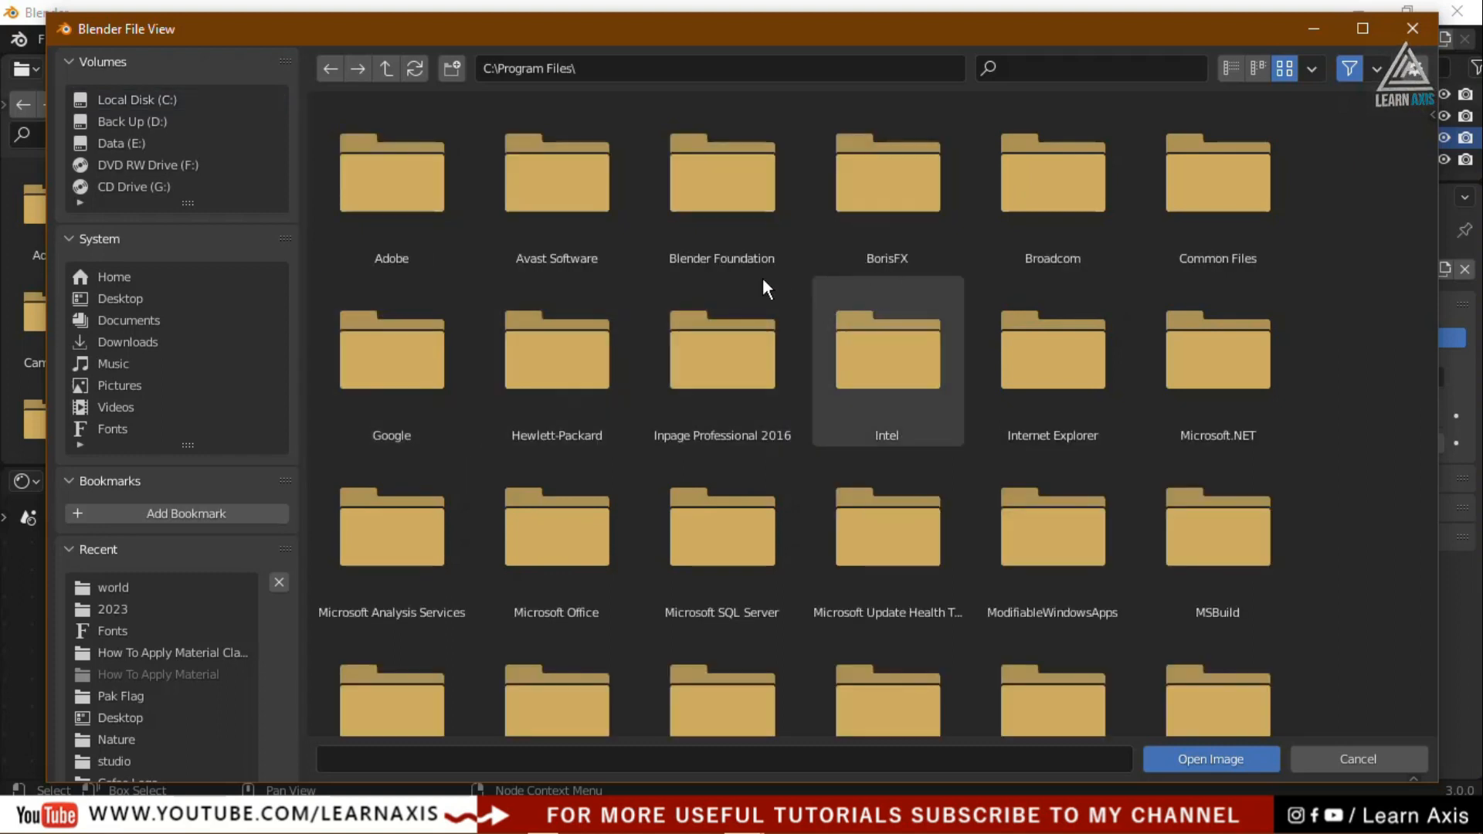
double_click(750, 258)
double_click(408, 251)
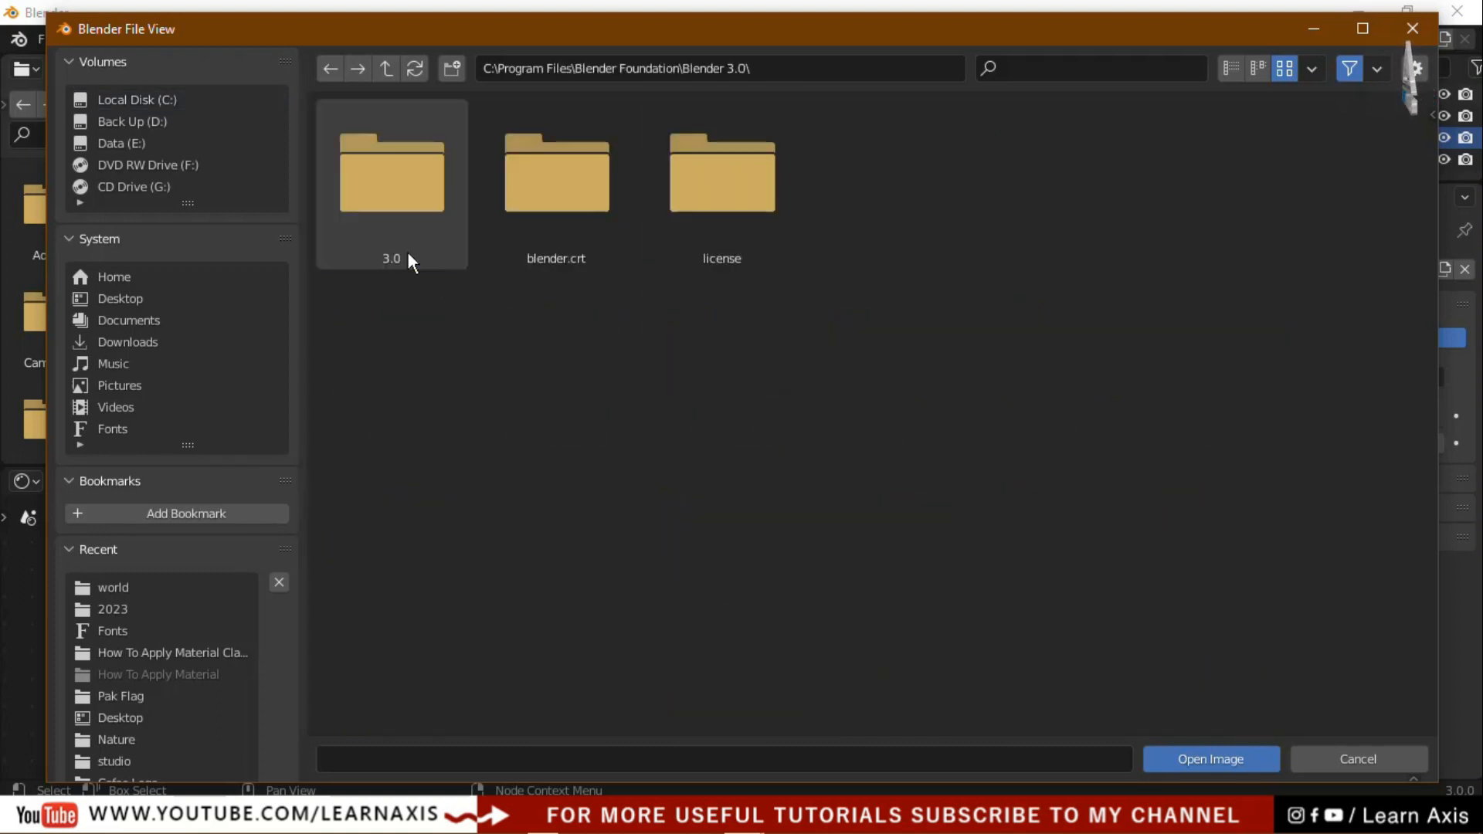
double_click(441, 252)
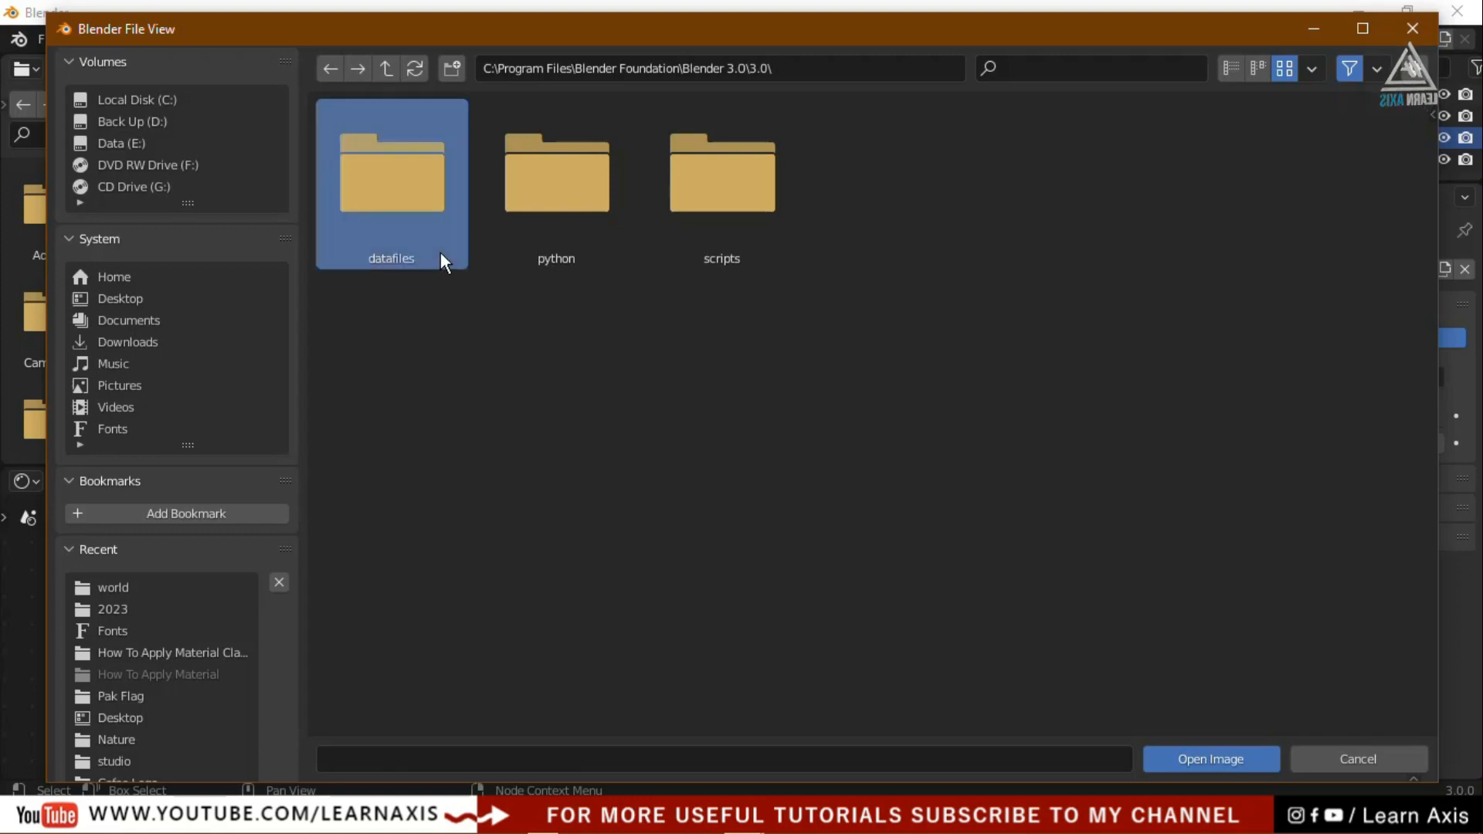
double_click(440, 251)
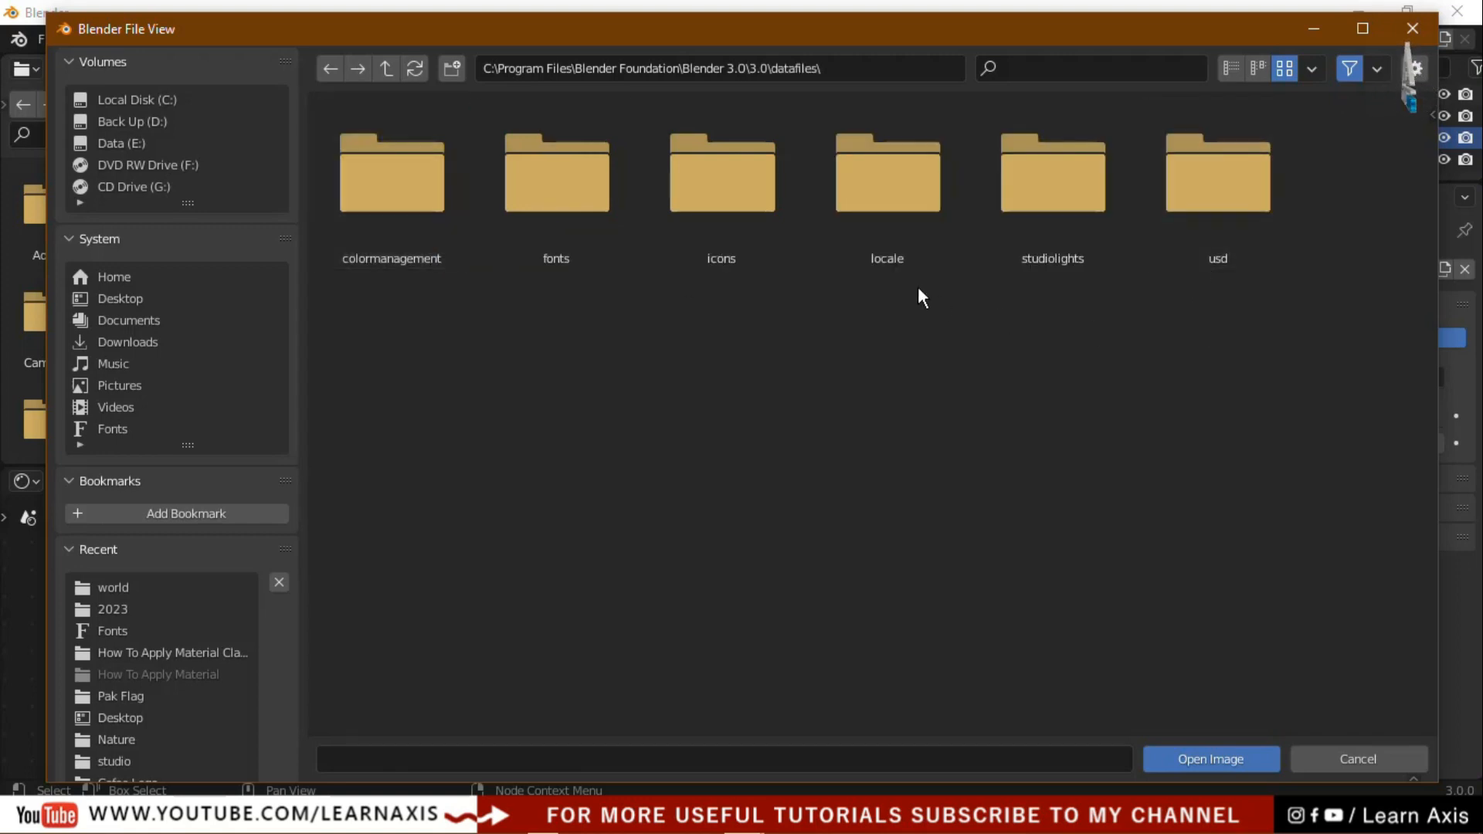
double_click(1044, 261)
double_click(736, 260)
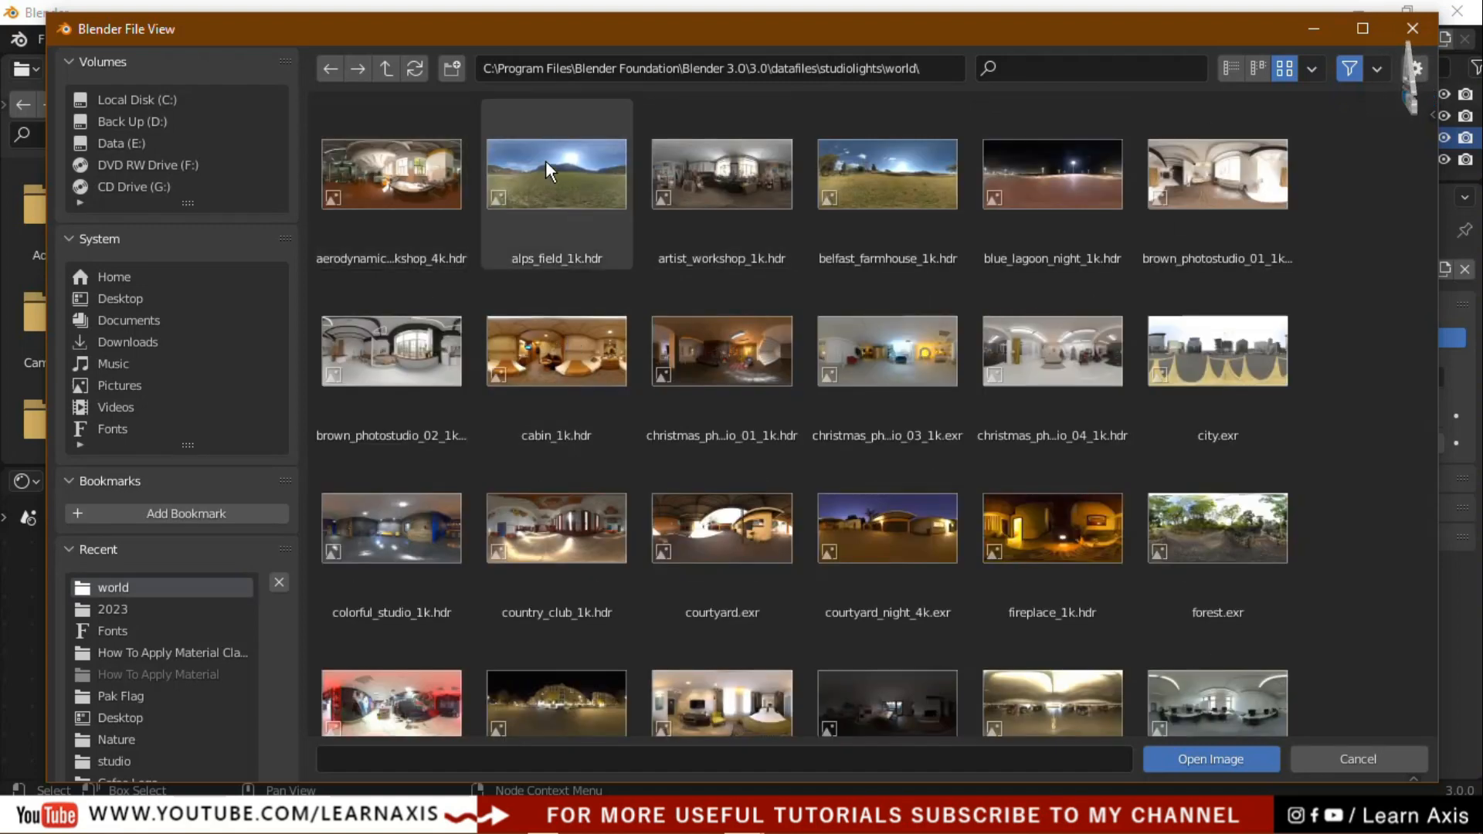
left_click(575, 202)
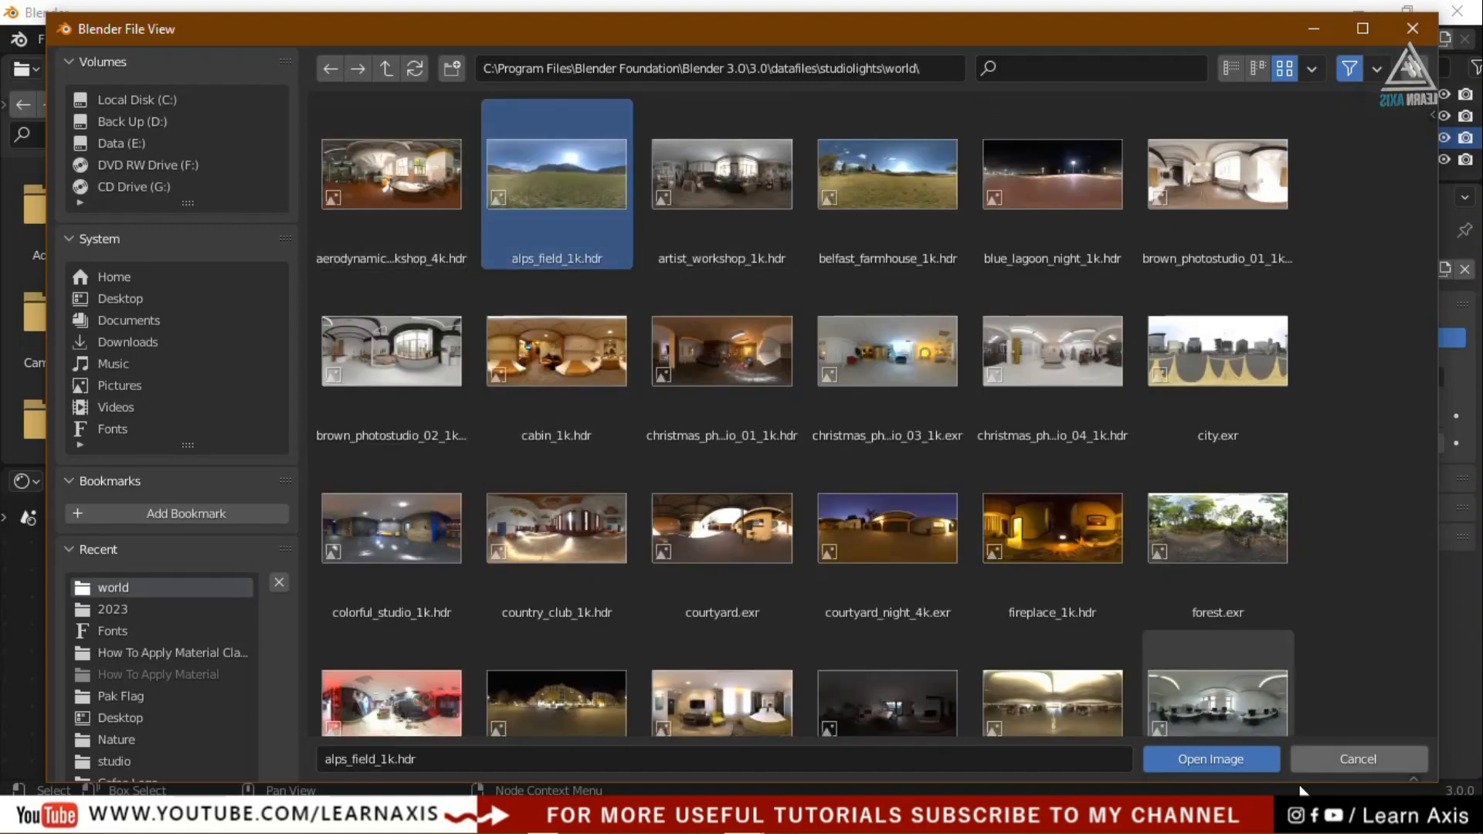
left_click(1196, 763)
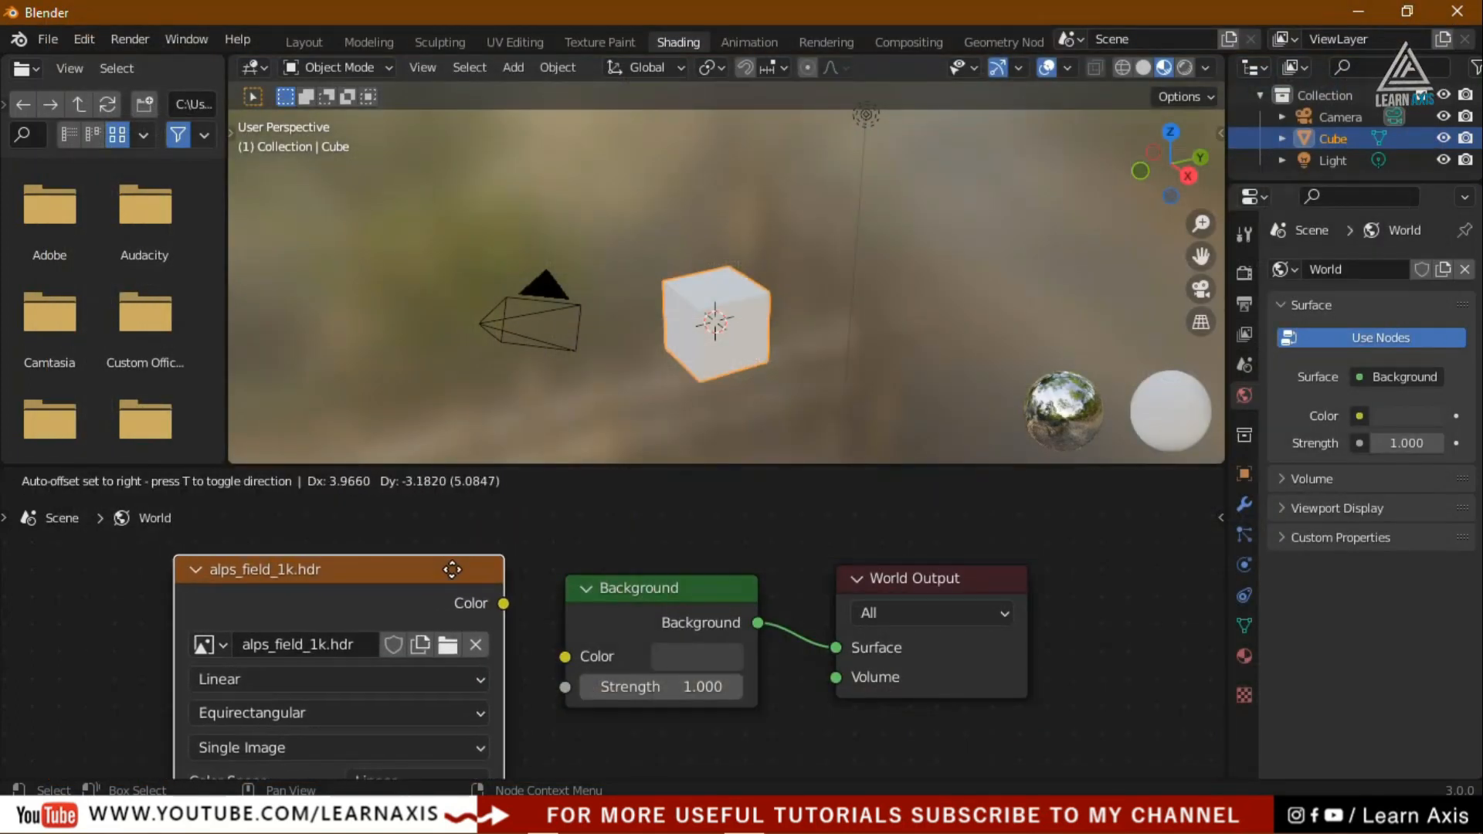
left_click(441, 559)
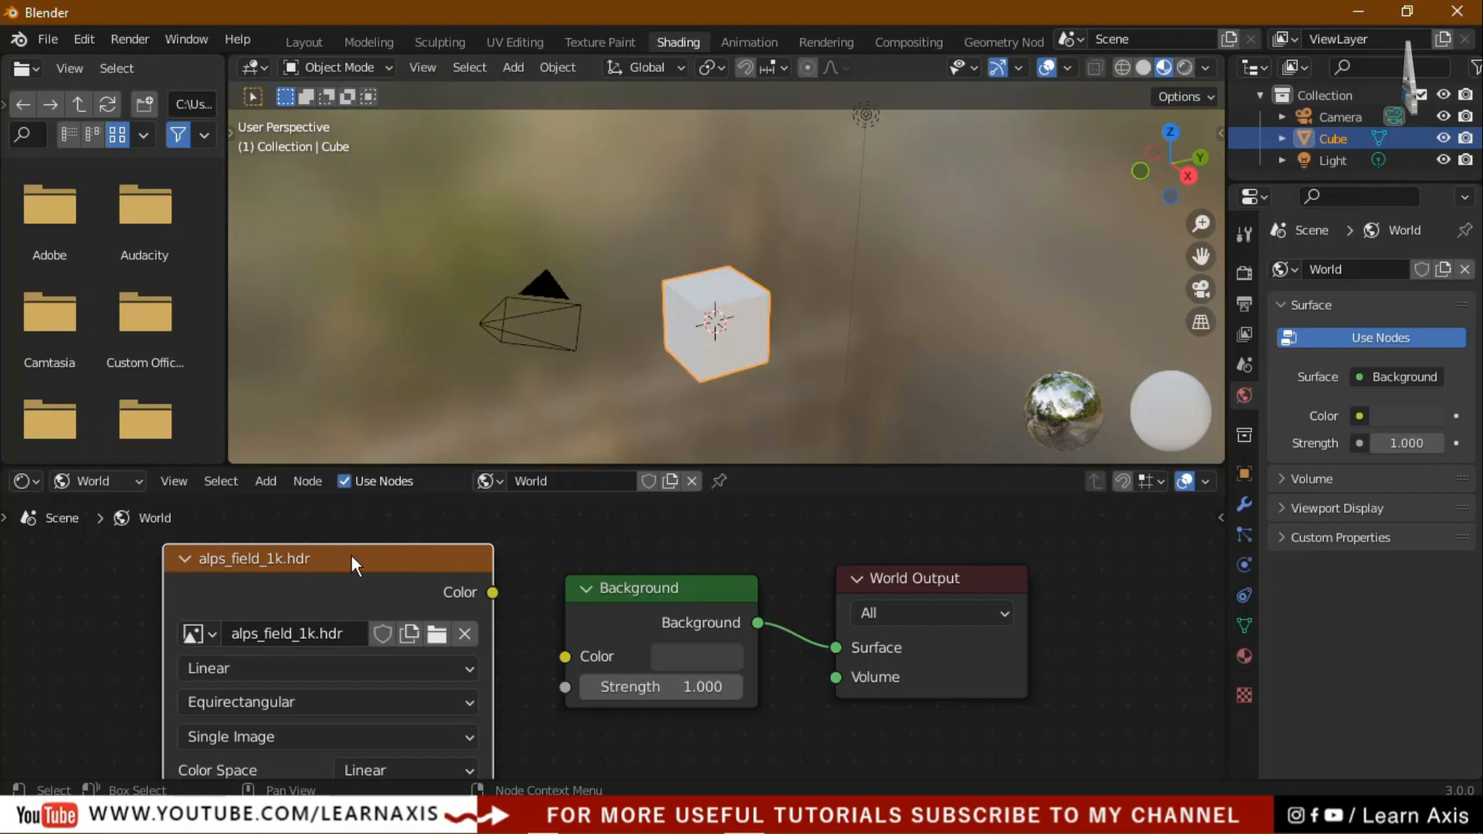
mouse_move(374, 548)
left_mouse_down()
mouse_move(384, 569)
mouse_move(400, 559)
left_mouse_up()
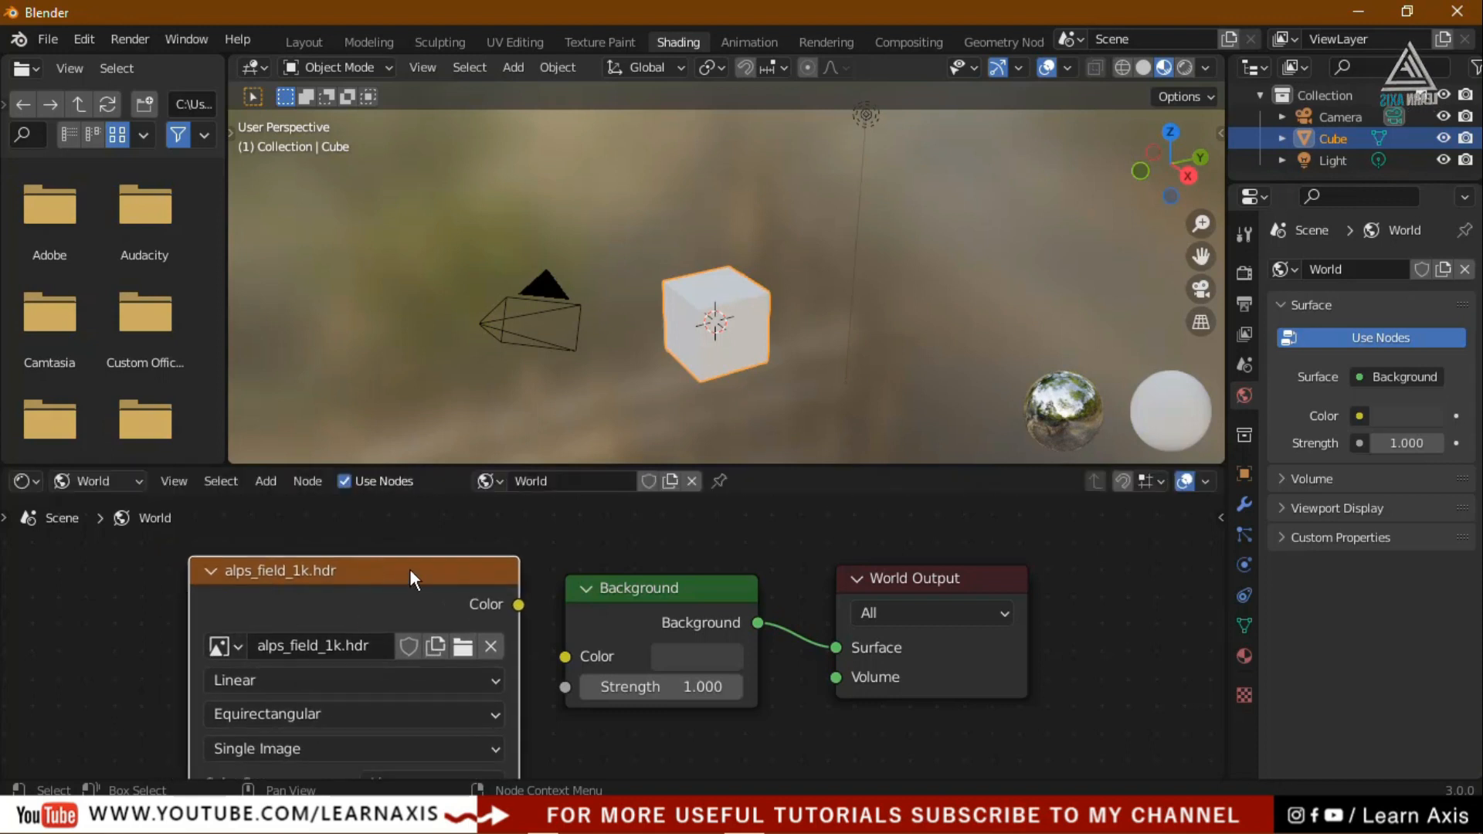
- Render the image with the environment texture still unlinked, inspect the result, and close the render window
left_click(128, 39)
left_click(136, 64)
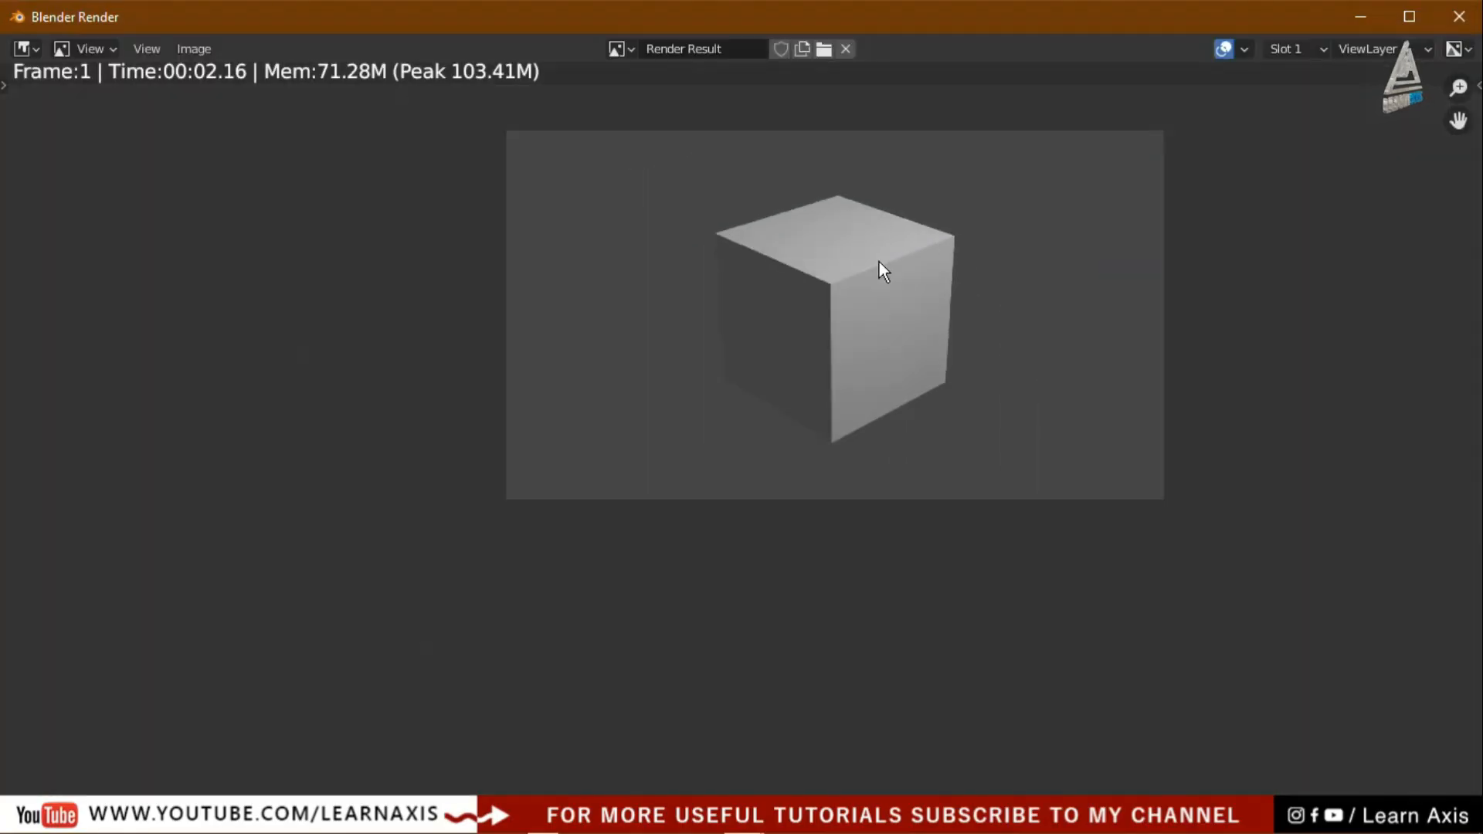
scroll(880, 262, "down", 2)
middle_click_drag(996, 288, 920, 435)
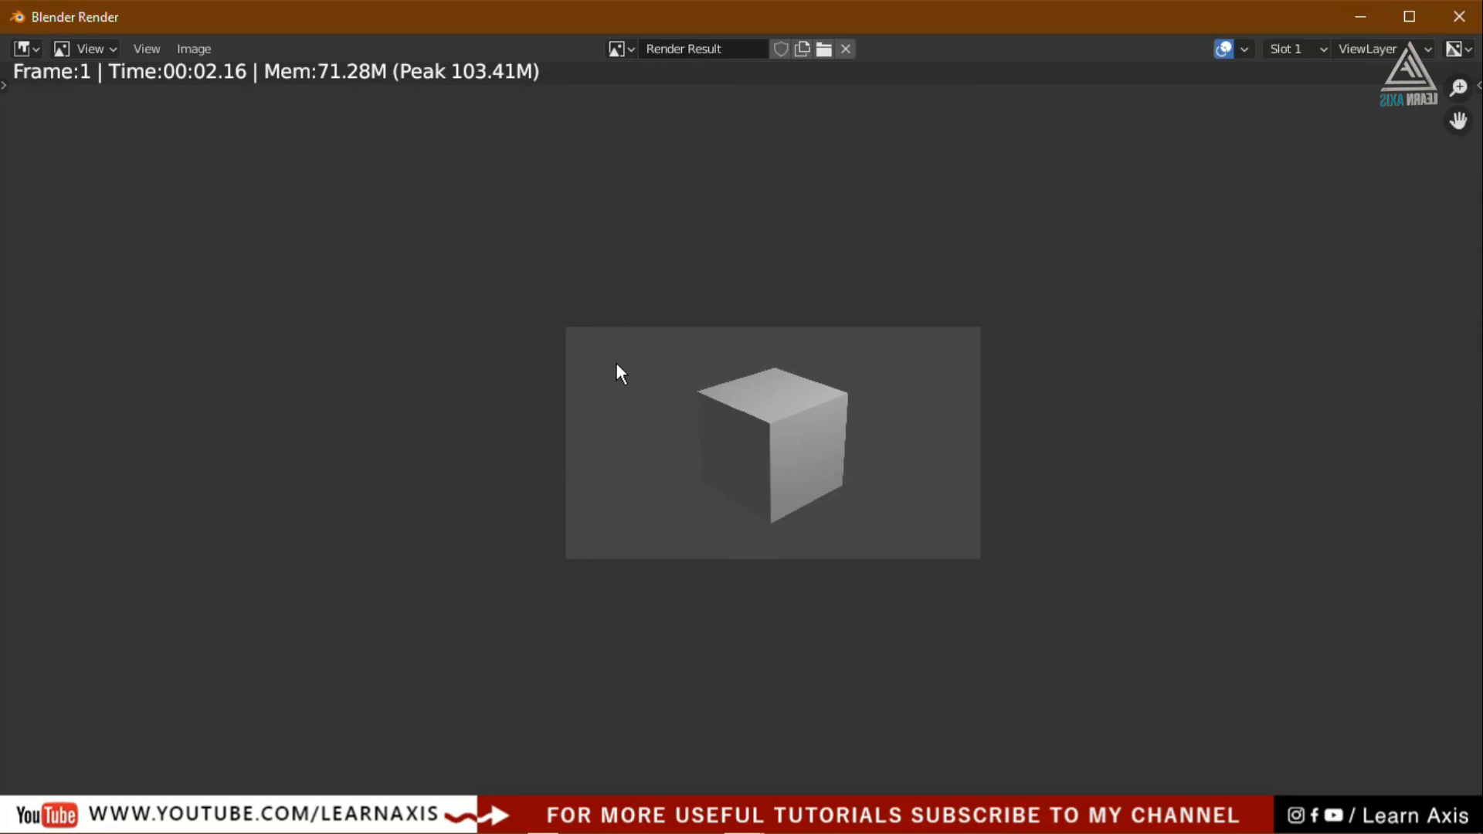
left_click(1455, 17)
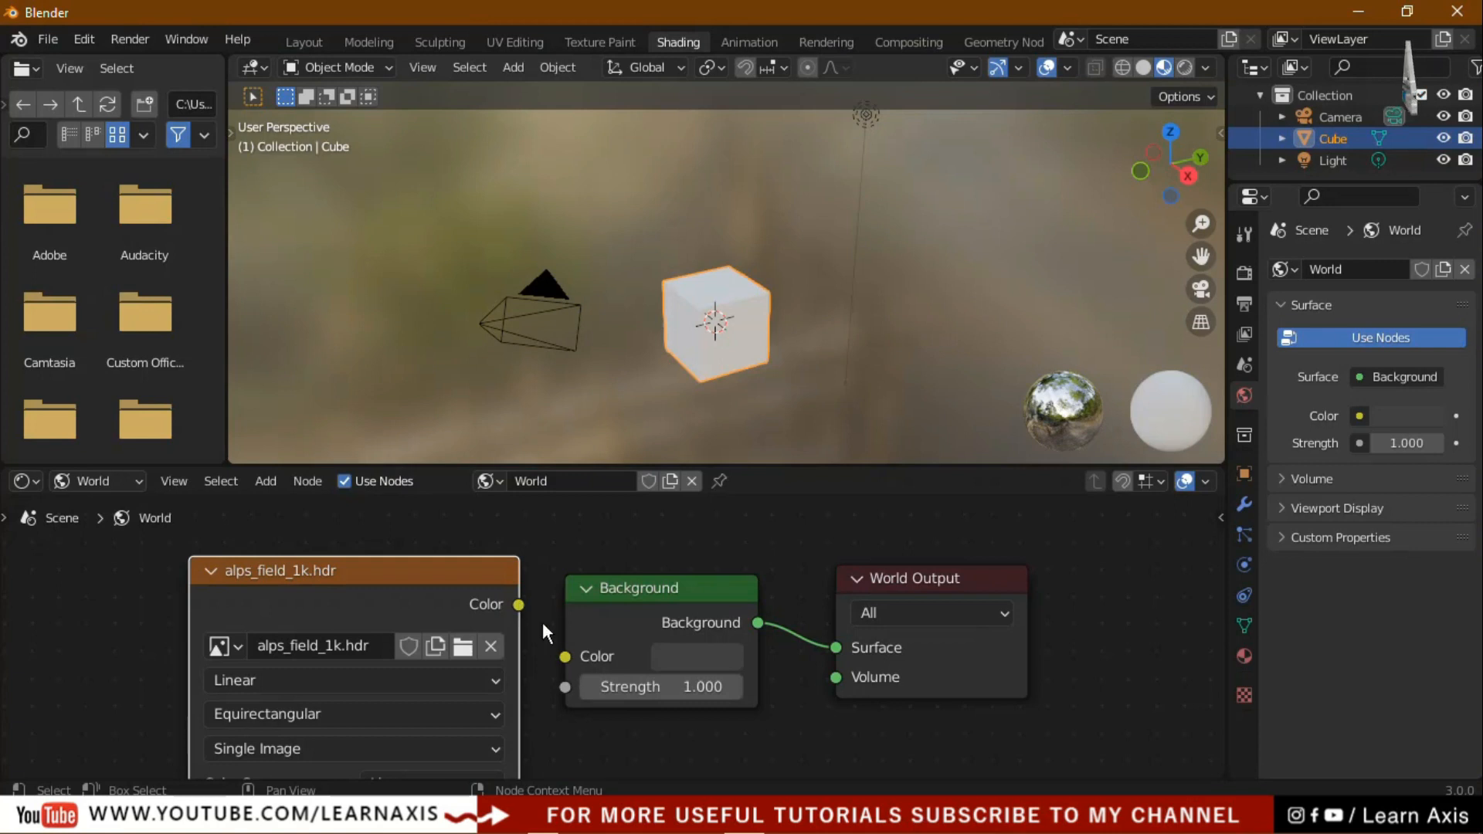
- Link the Color output of the alps_field_1k.hdr node to the Color input of the Background node
scroll(504, 578, "up", 3)
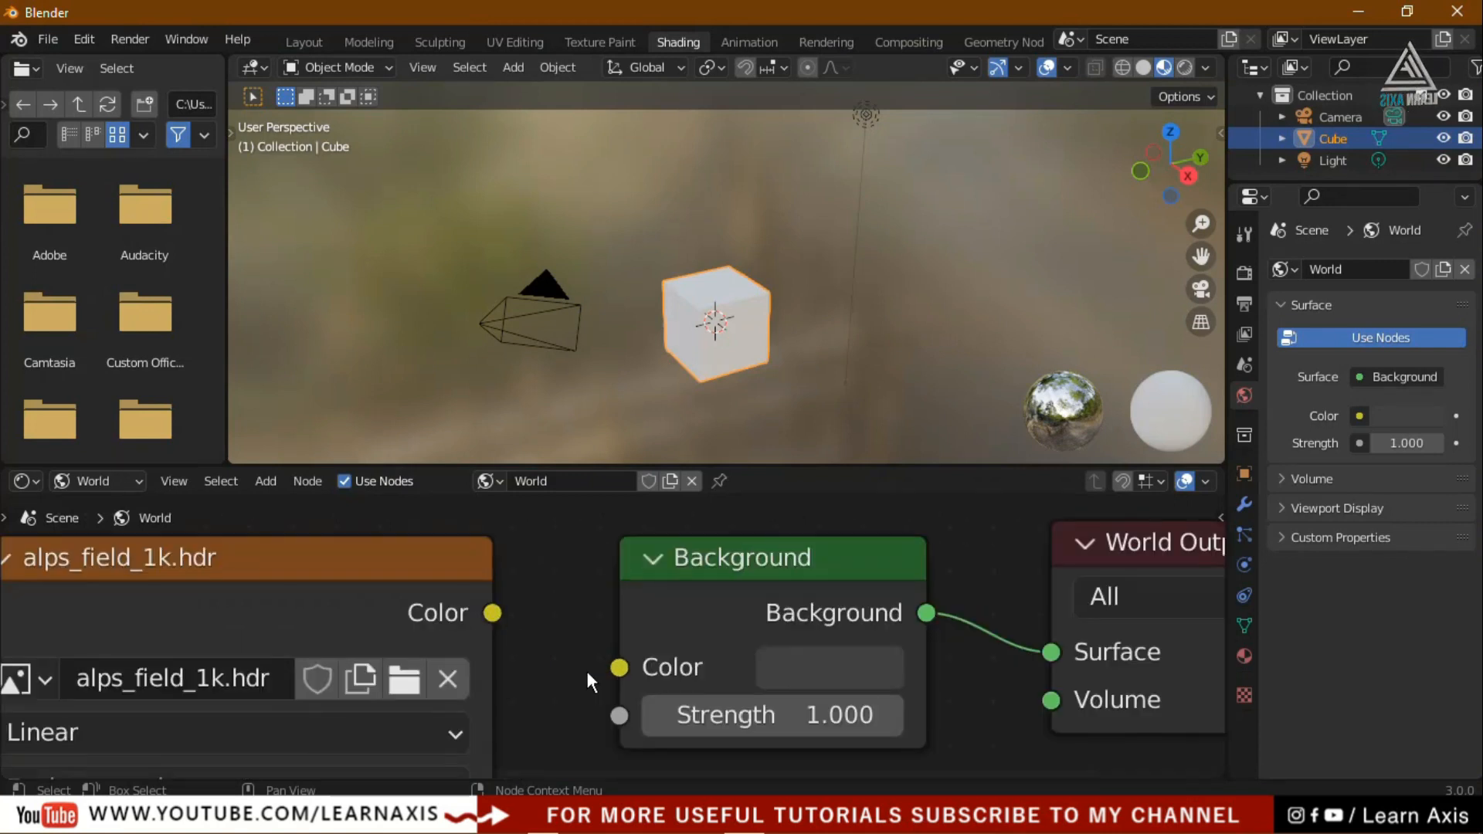
left_click(494, 614)
left_click_drag(494, 614, 608, 669)
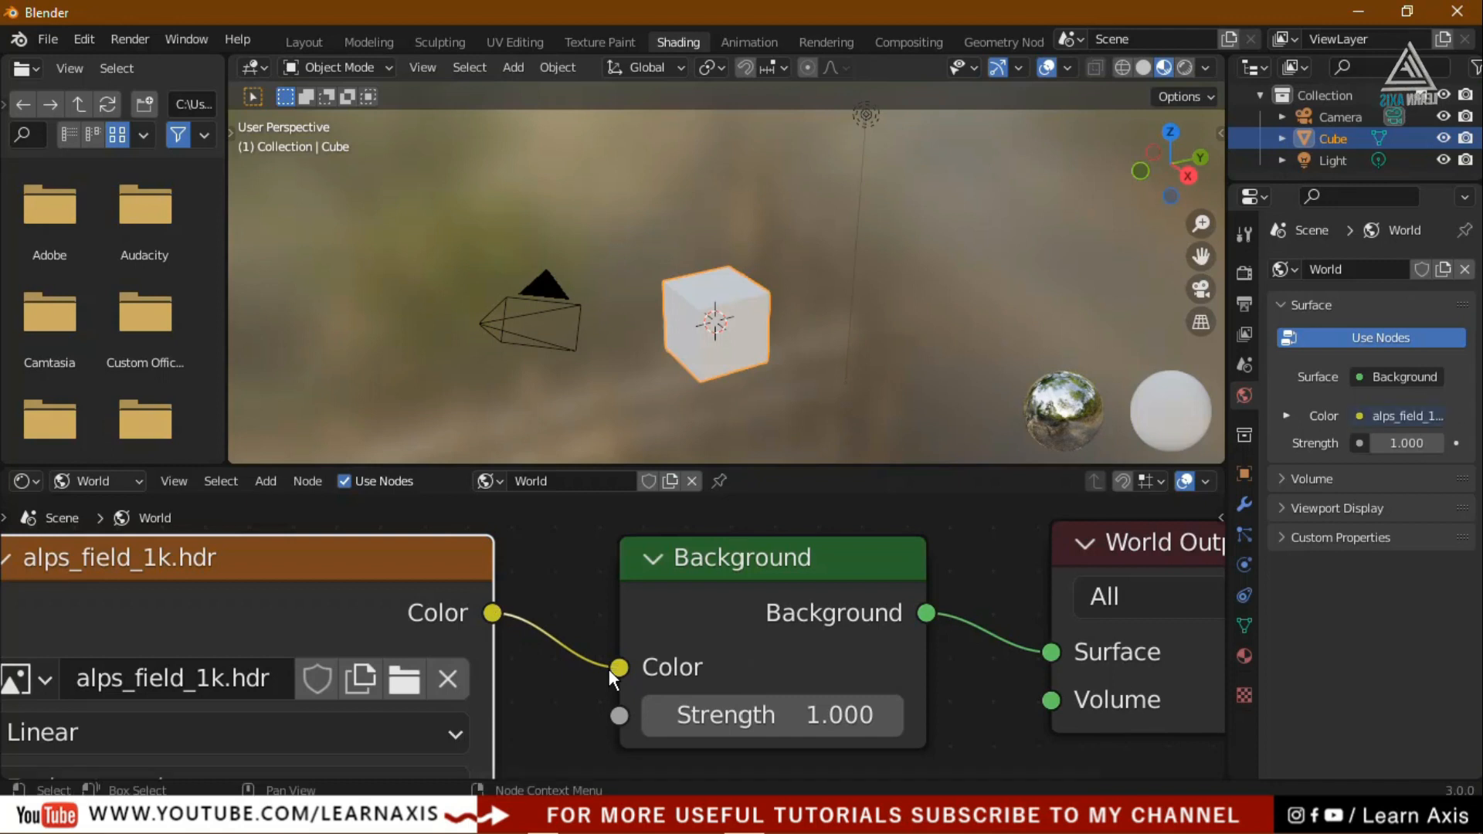
- Render the image with the HDR linked to the world background, inspect the result, and close the render window
scroll(571, 672, "down", 1)
scroll(568, 674, "down", 3)
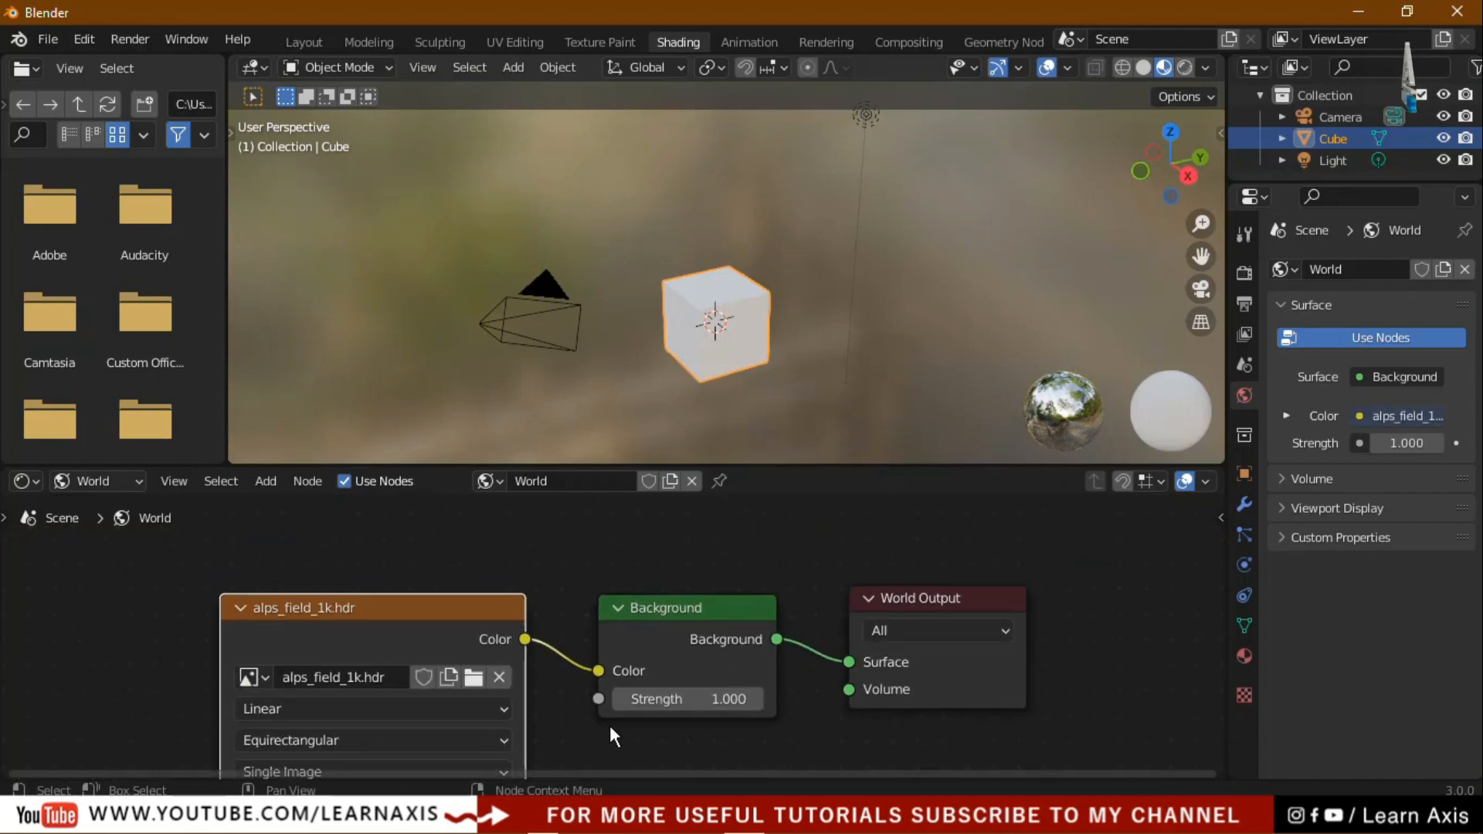
middle_click_drag(591, 738, 721, 647)
scroll(722, 648, "up", 1)
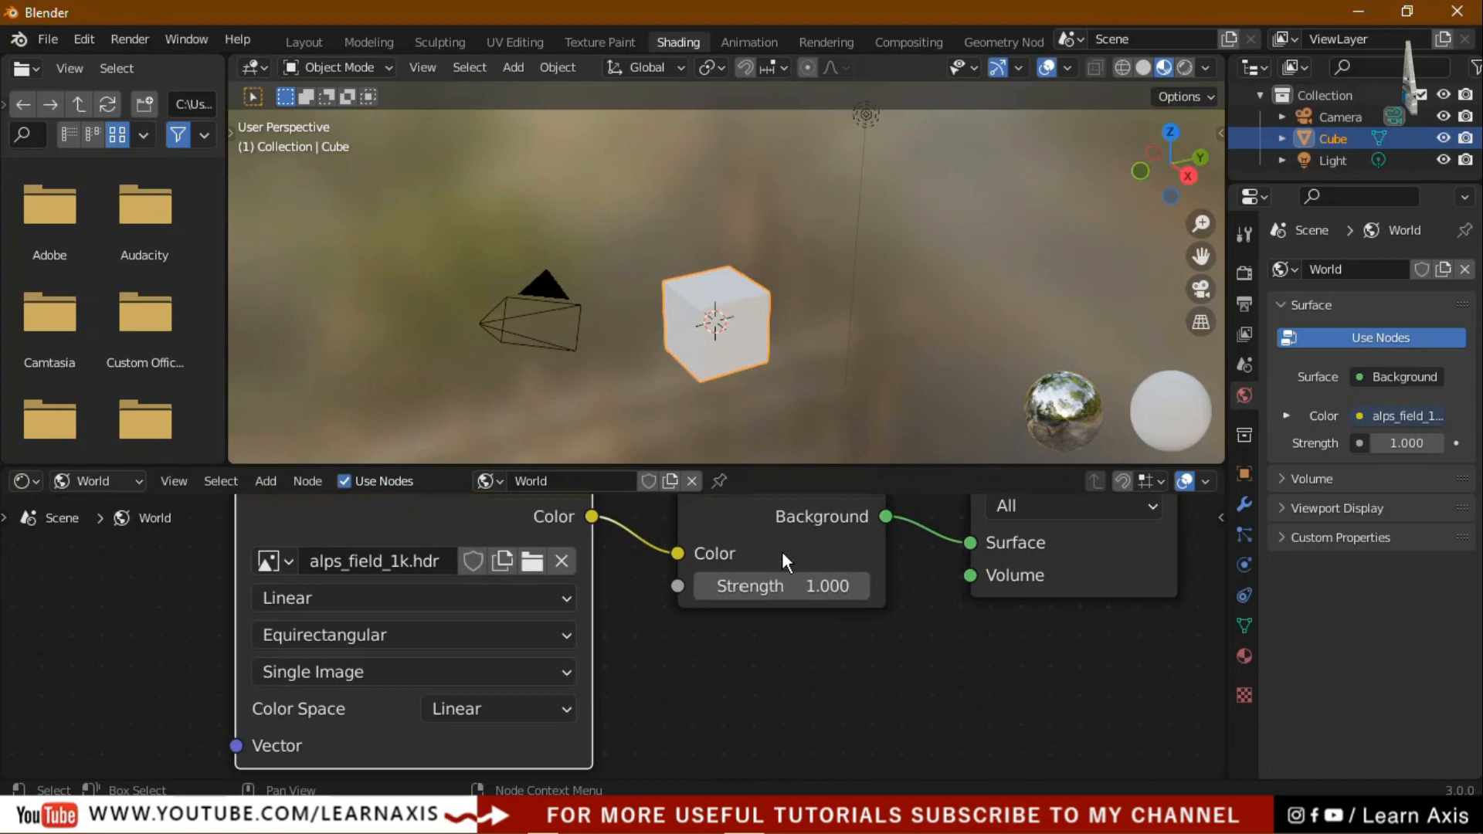
middle_click_drag(752, 672, 749, 698)
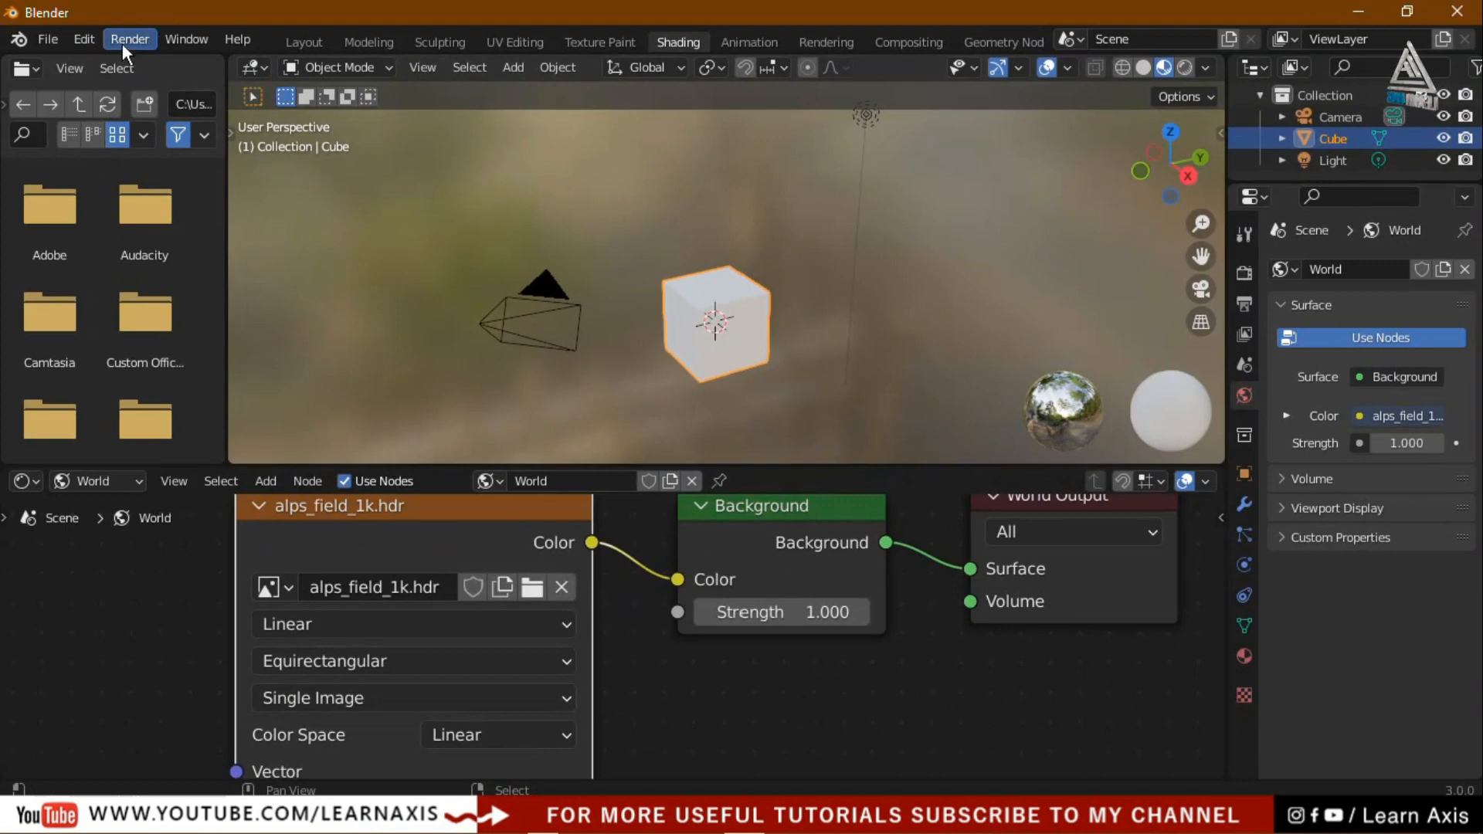
left_click(122, 43)
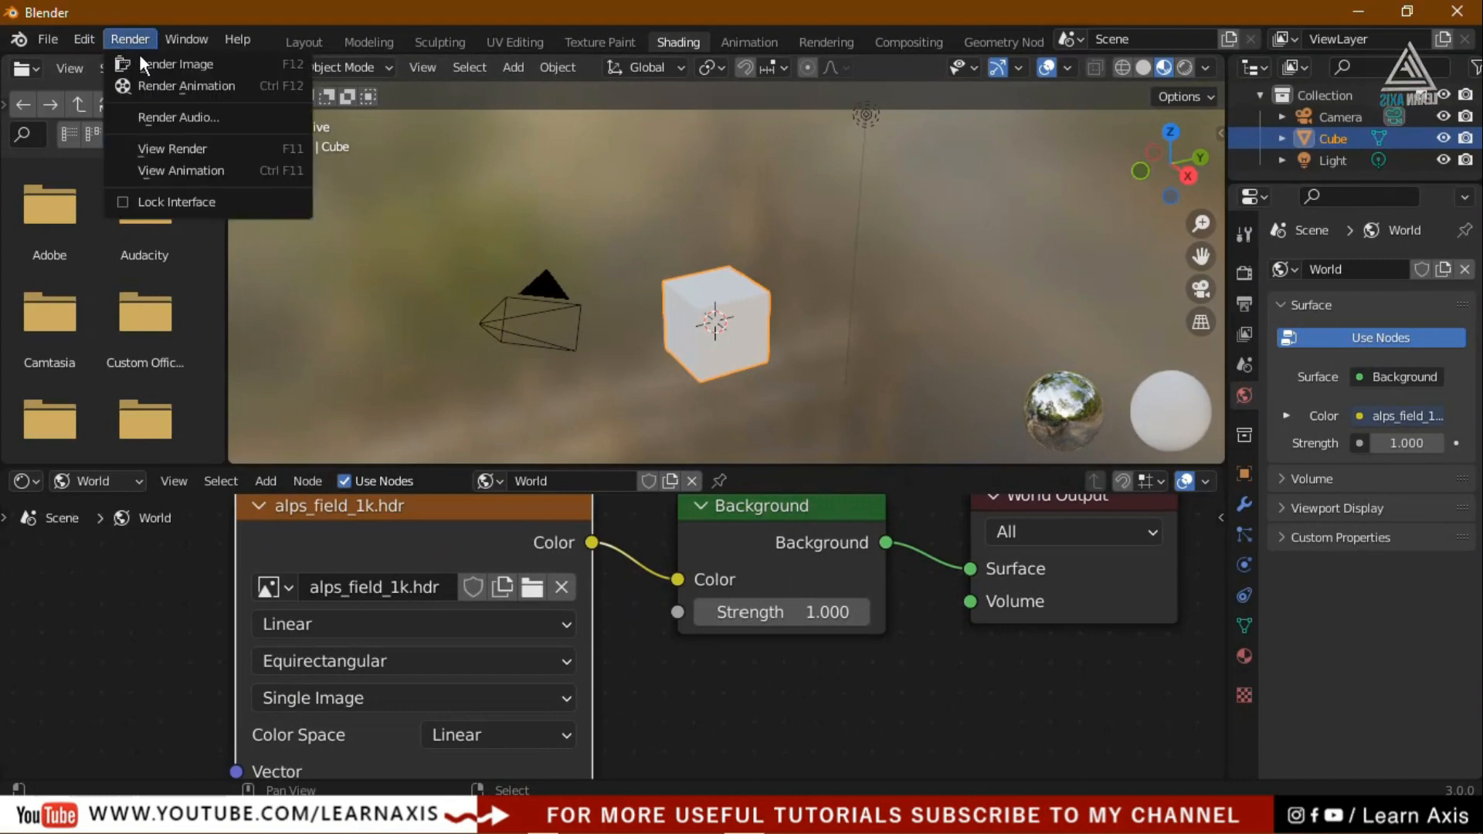
left_click(140, 58)
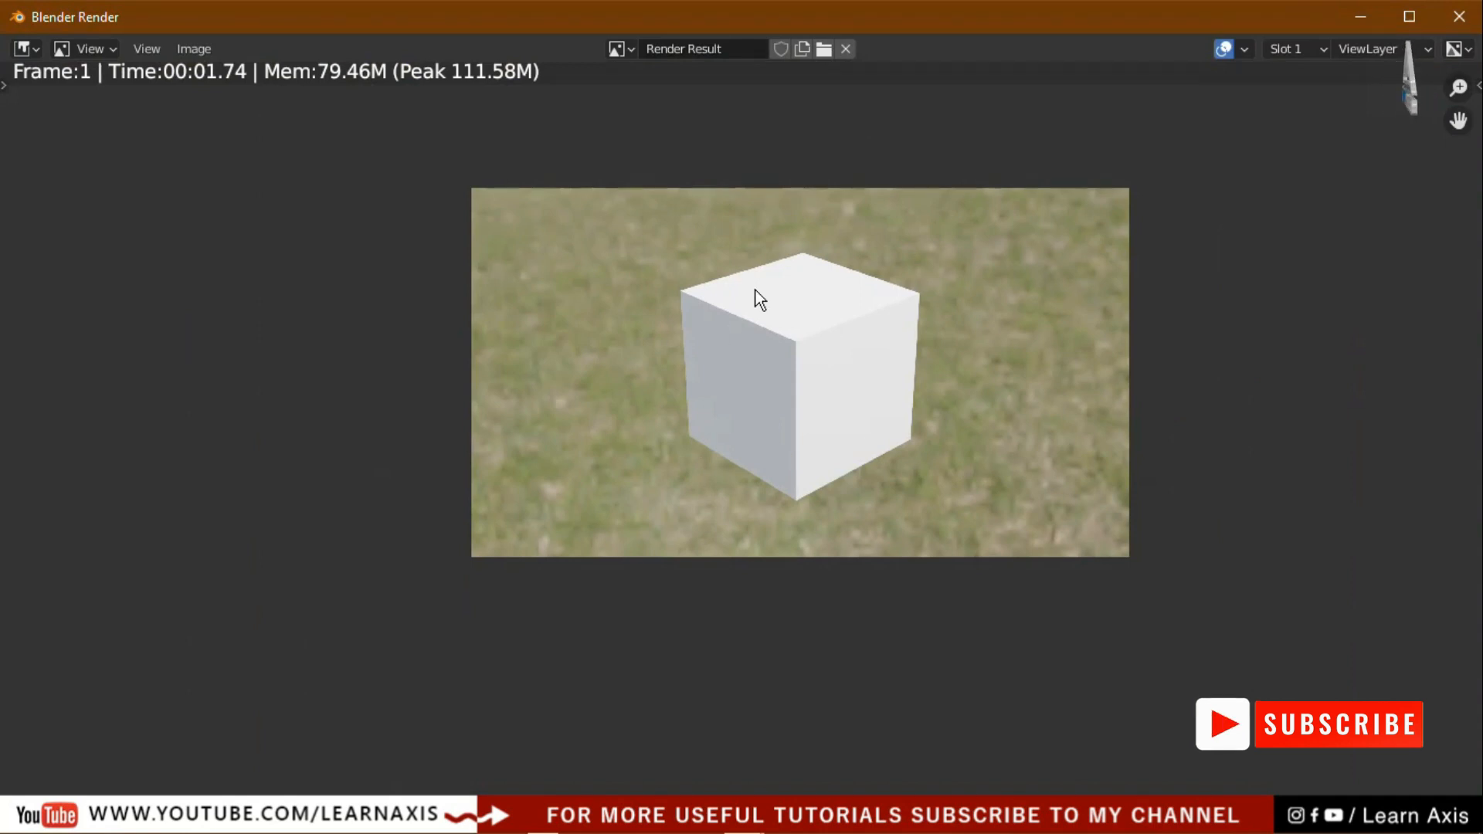
left_click(1469, 26)
- Delete the Environment Texture node, add a new one through the Color input in the World properties, and move it farther from Background
scroll(706, 707, "down", 1)
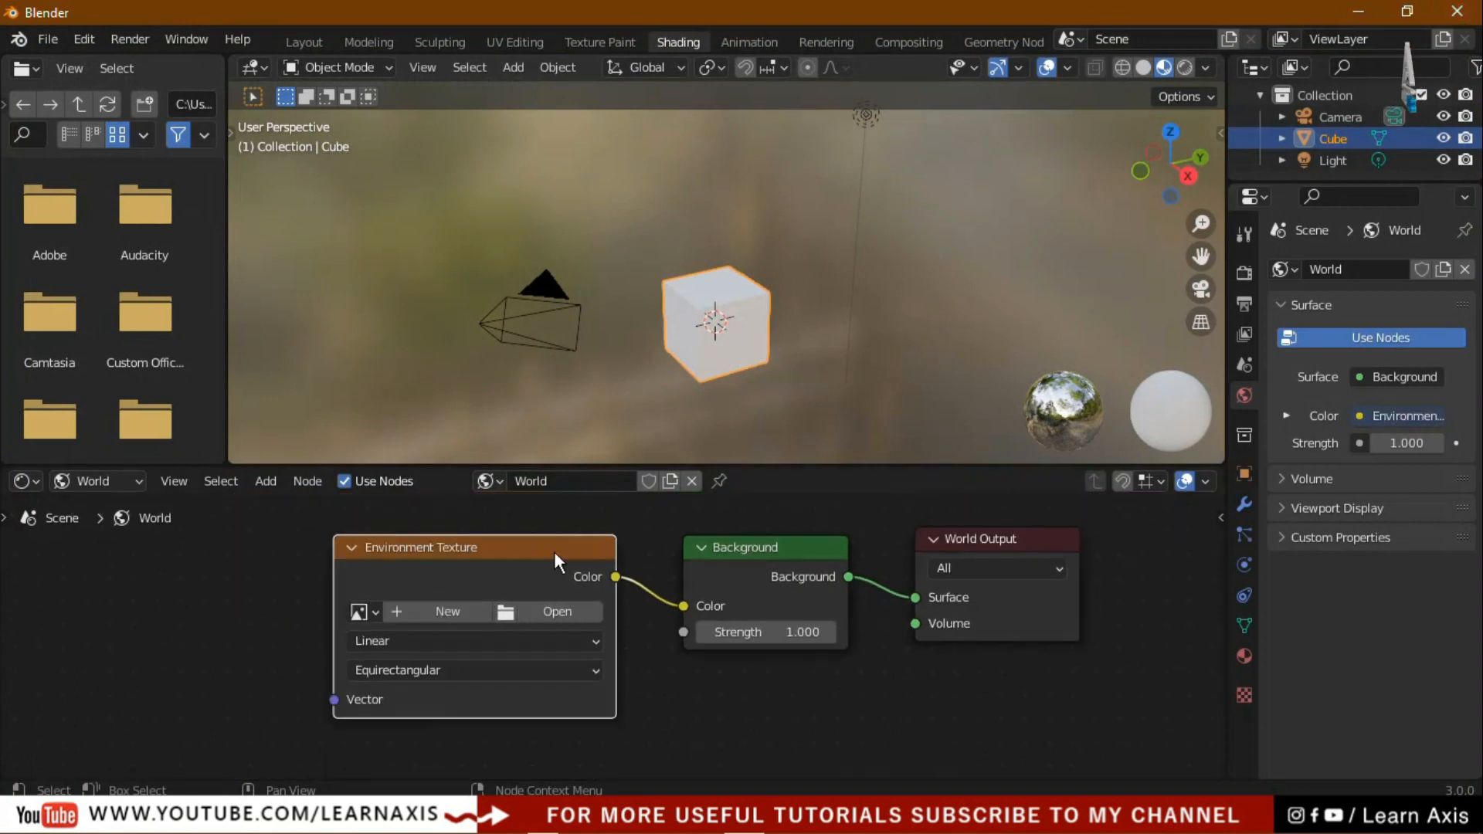
key("x")
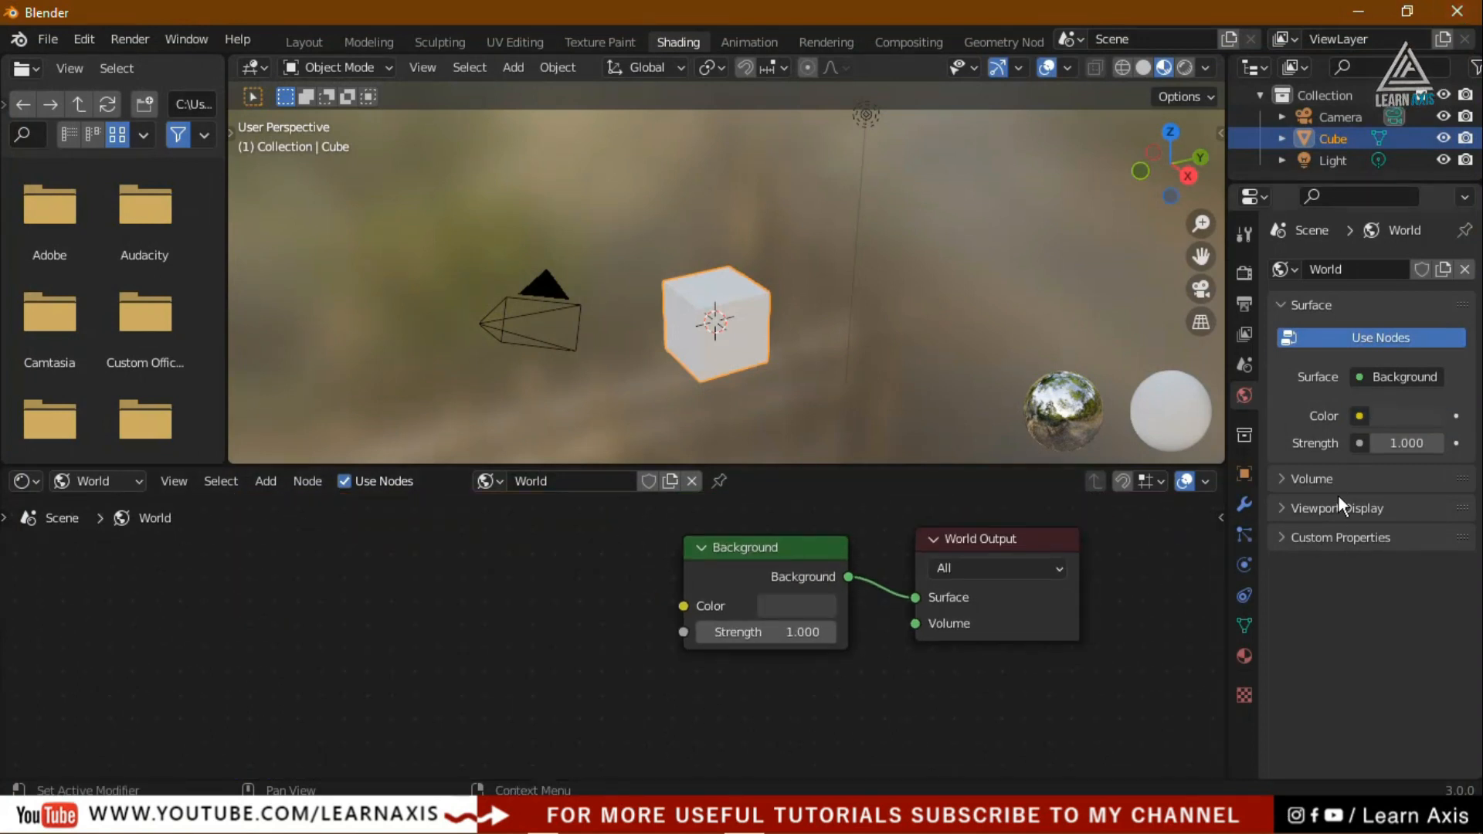
left_click(1358, 415)
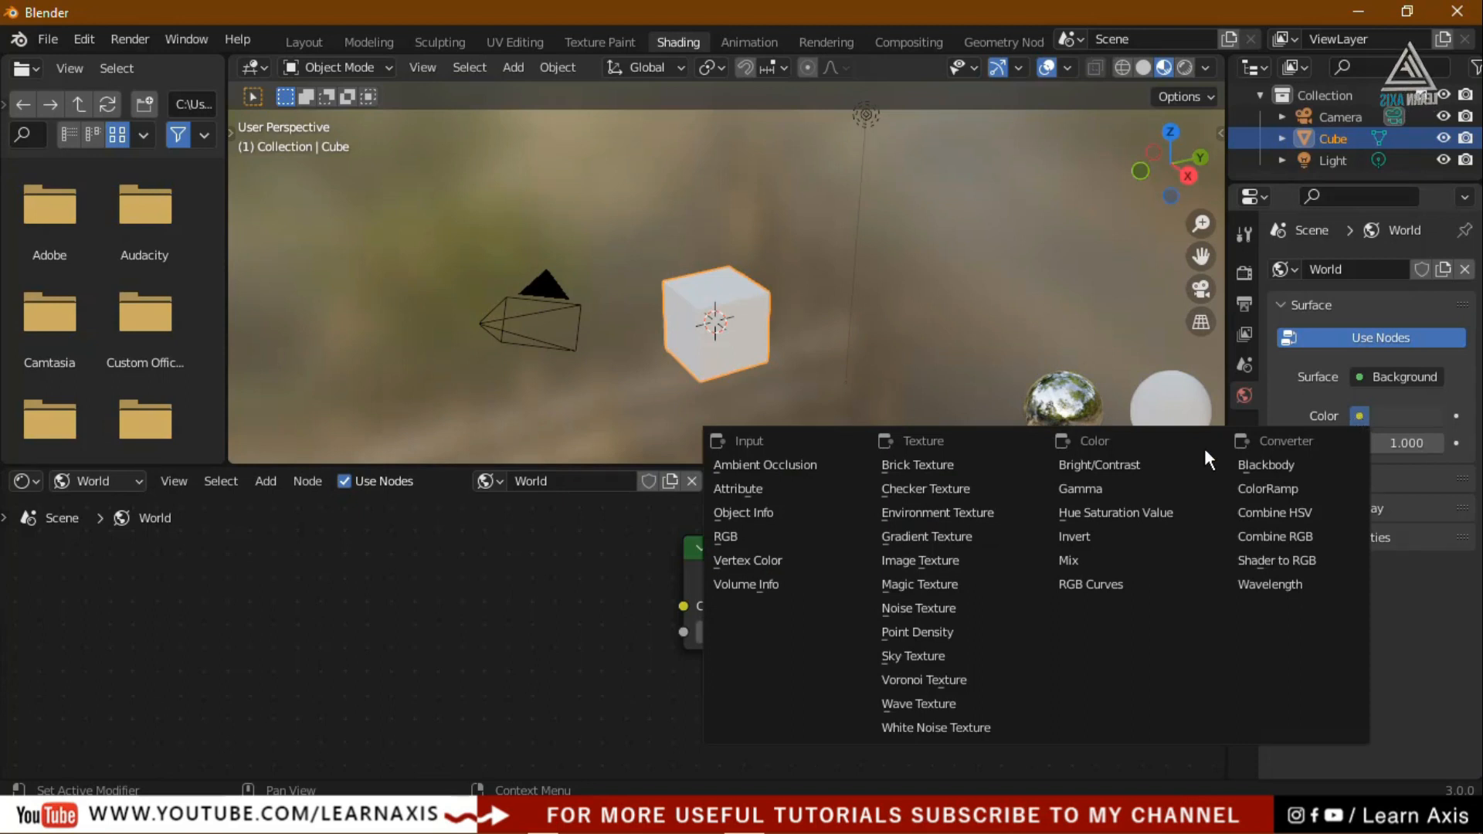
left_click(955, 510)
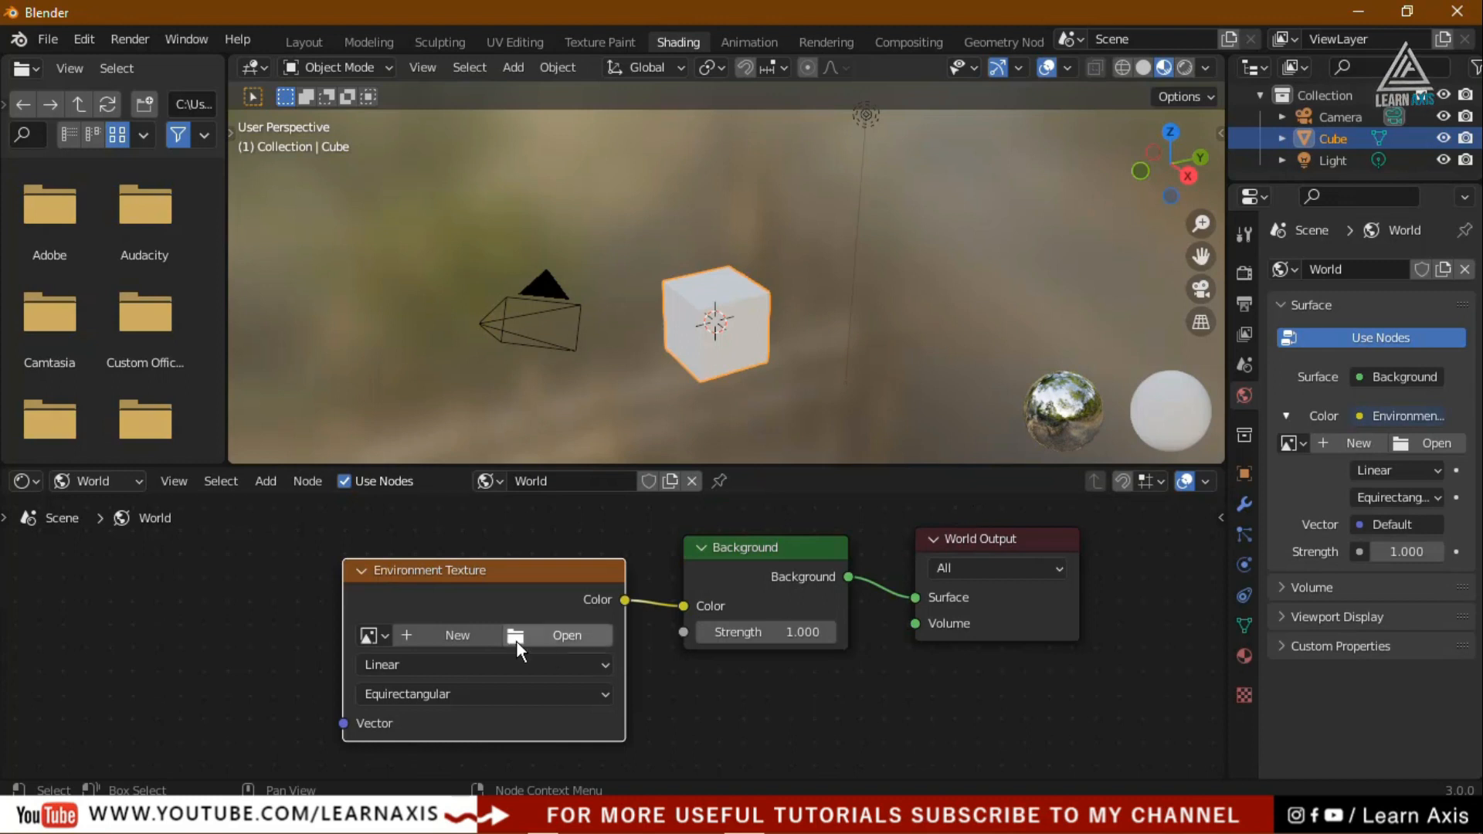
left_click_drag(548, 571, 490, 576)
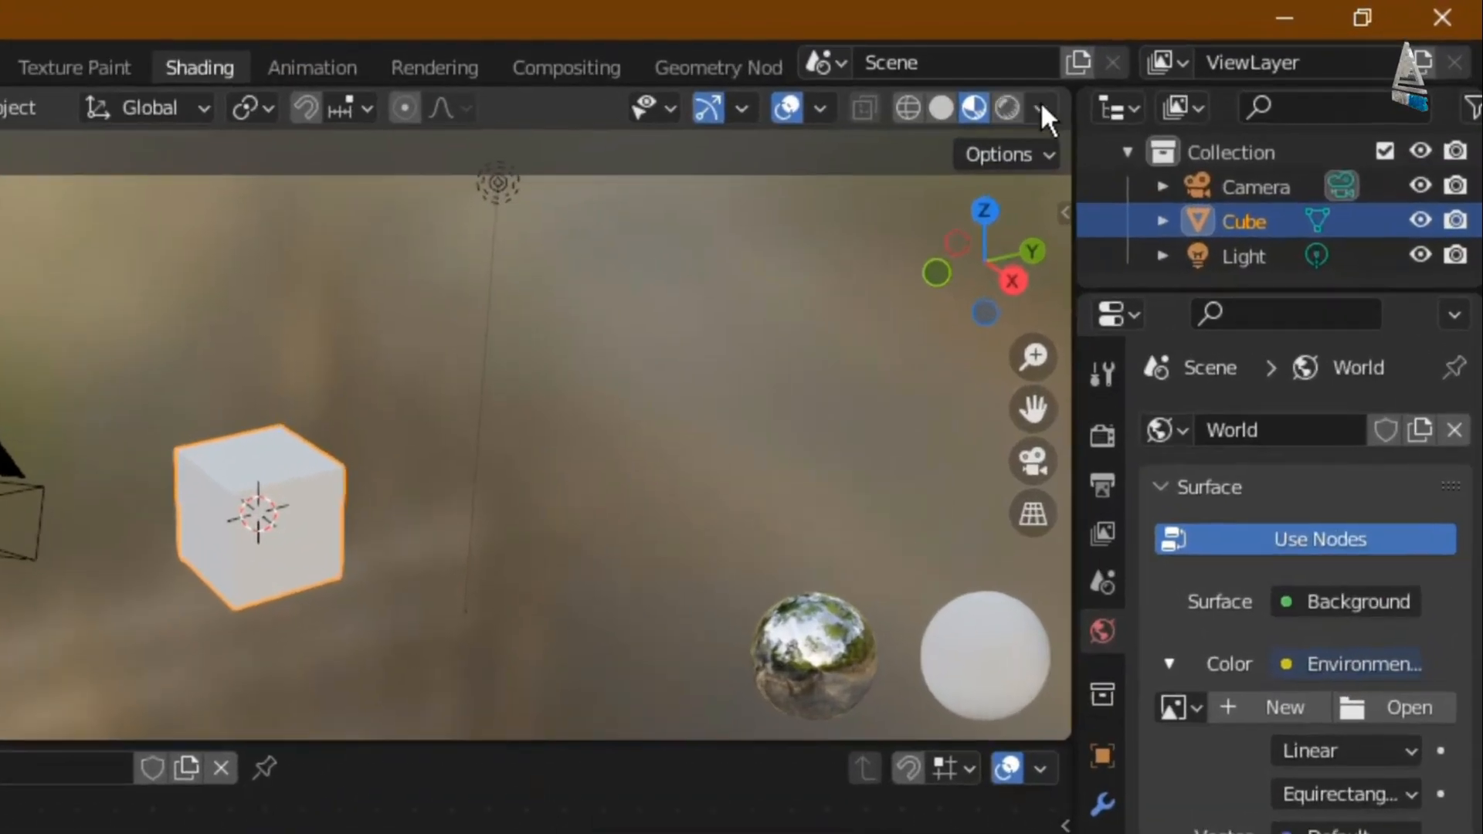
- Set the Material Preview environment's blur to 0.00 and its rotation to 9.2°, enlarging the 3D viewport downward
left_click(1205, 66)
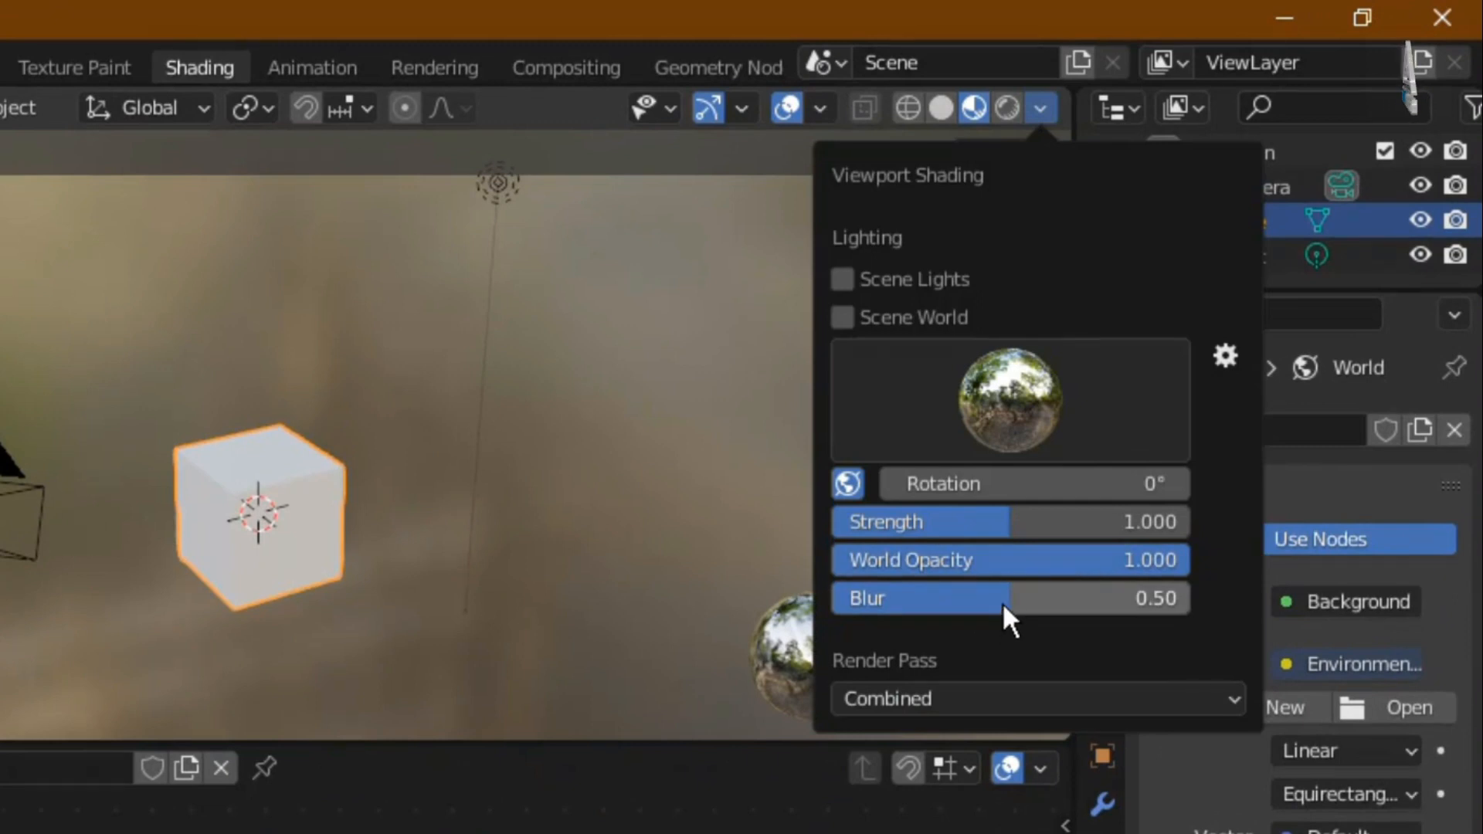
left_click_drag(1003, 610, 911, 610)
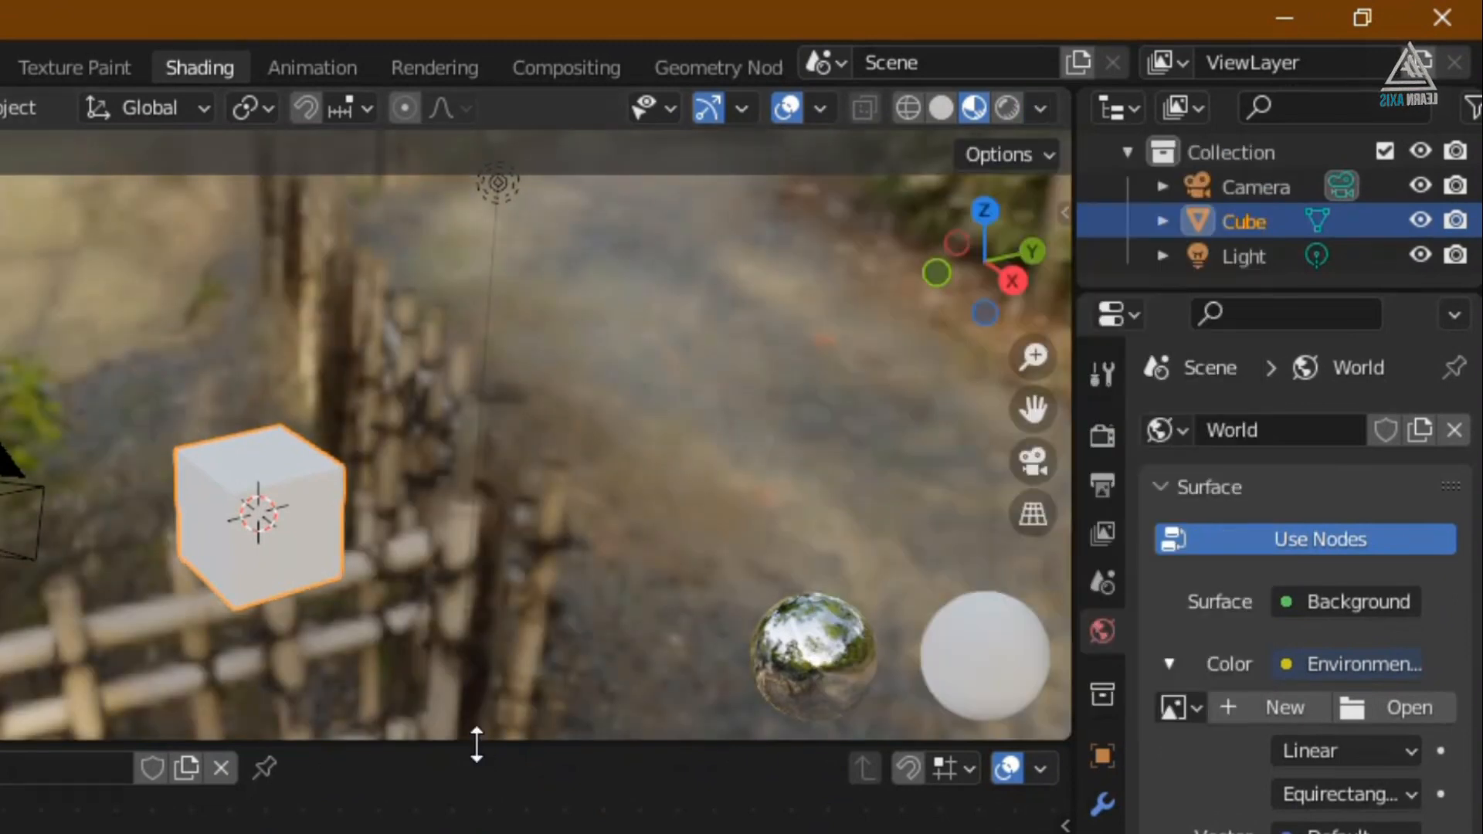
left_click_drag(478, 740, 477, 833)
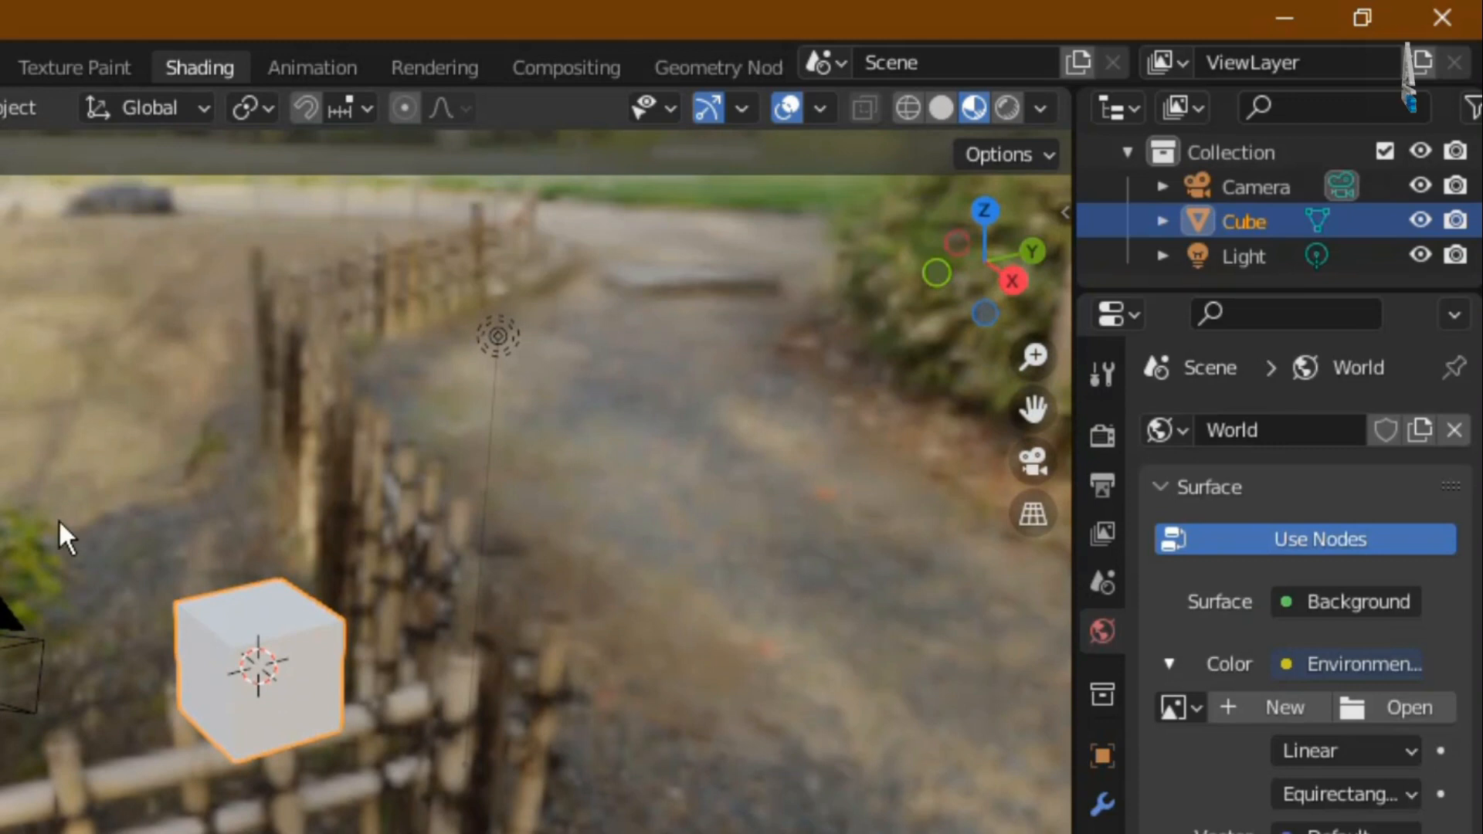
left_click(1040, 108)
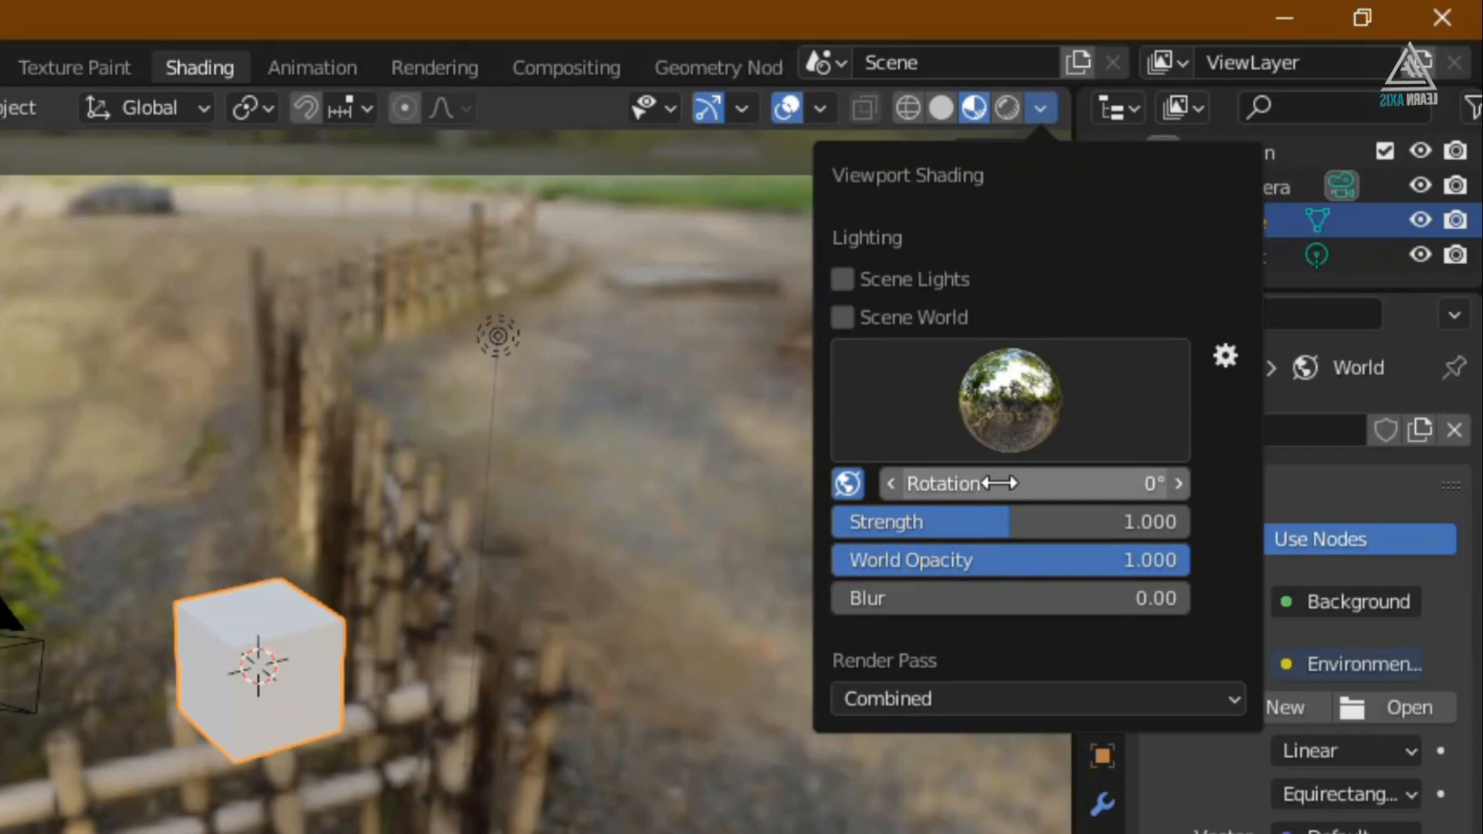
mouse_move(1036, 483)
left_mouse_down()
mouse_move(1458, 484)
mouse_move(864, 495)
left_mouse_up()
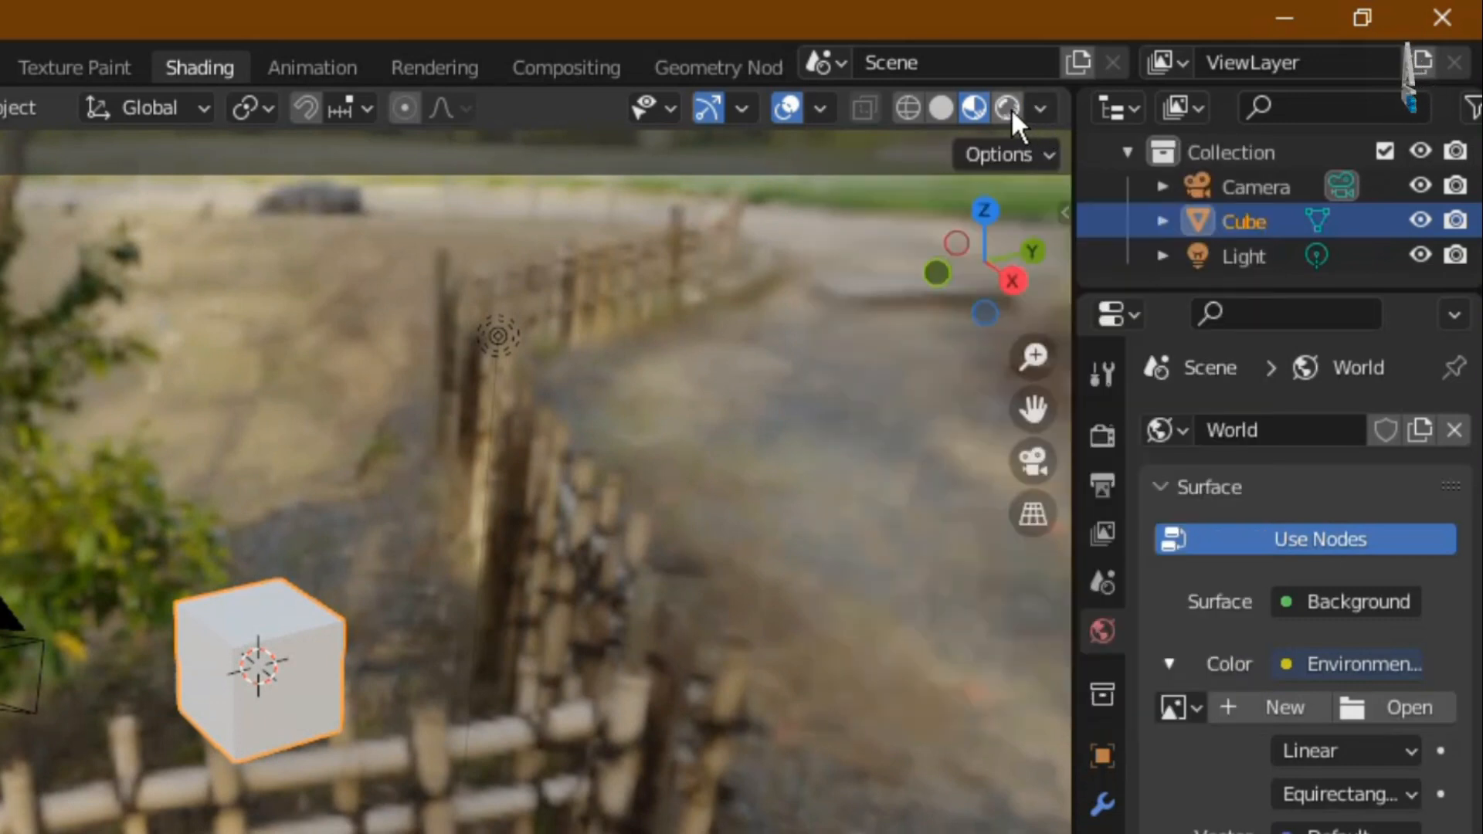
- Switch the 3D viewport to Rendered shading and disable Scene World in its lighting settings
left_click(1008, 108)
left_click(1048, 109)
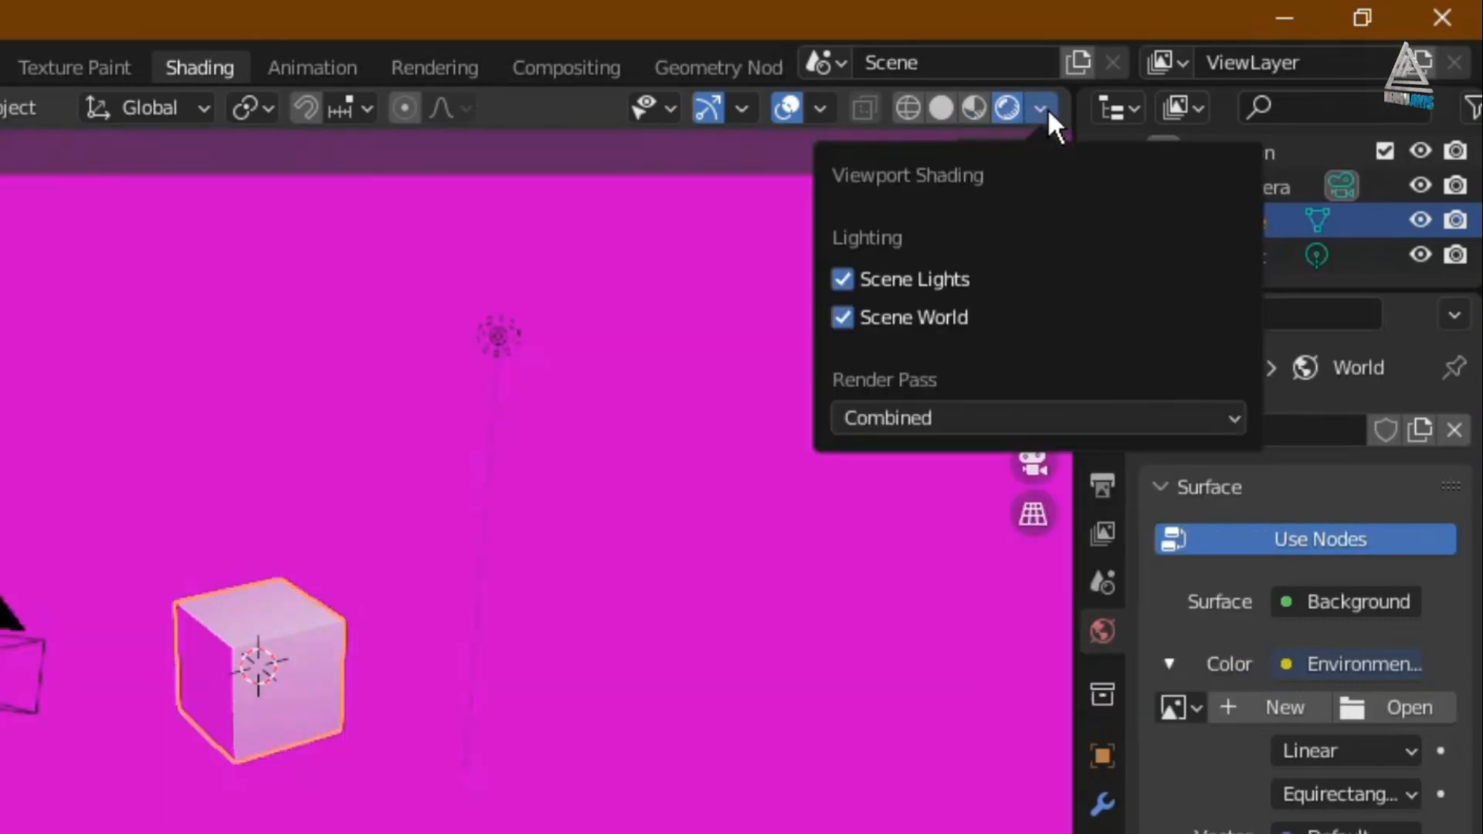
left_click(844, 318)
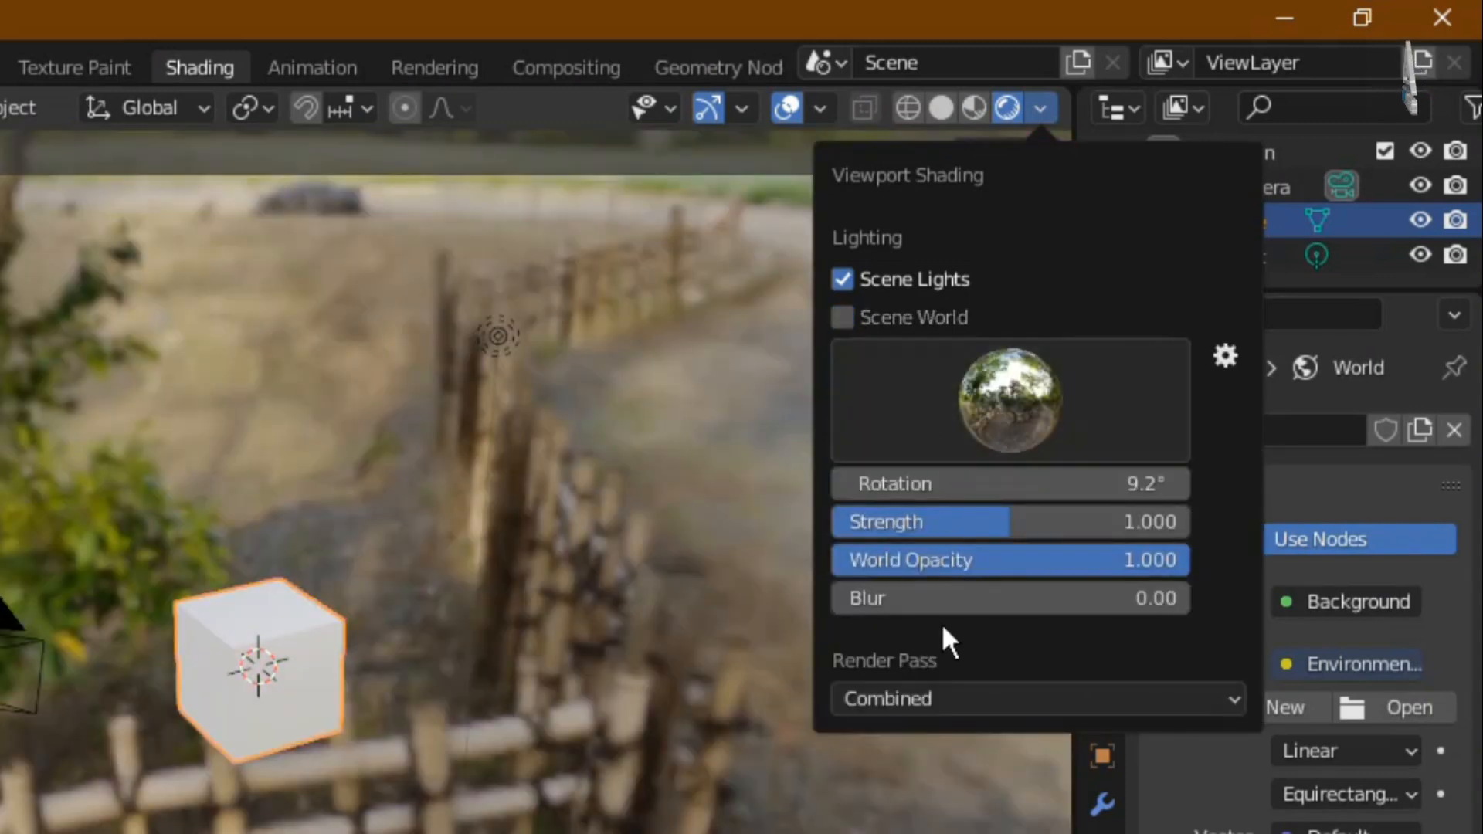
- Rotate the rendered viewport's studio environment to 62.1° and set its blur to 0.48
mouse_move(1004, 484)
left_mouse_down()
mouse_move(1236, 484)
mouse_move(862, 483)
mouse_move(1176, 484)
mouse_move(977, 484)
mouse_move(1012, 484)
left_mouse_up()
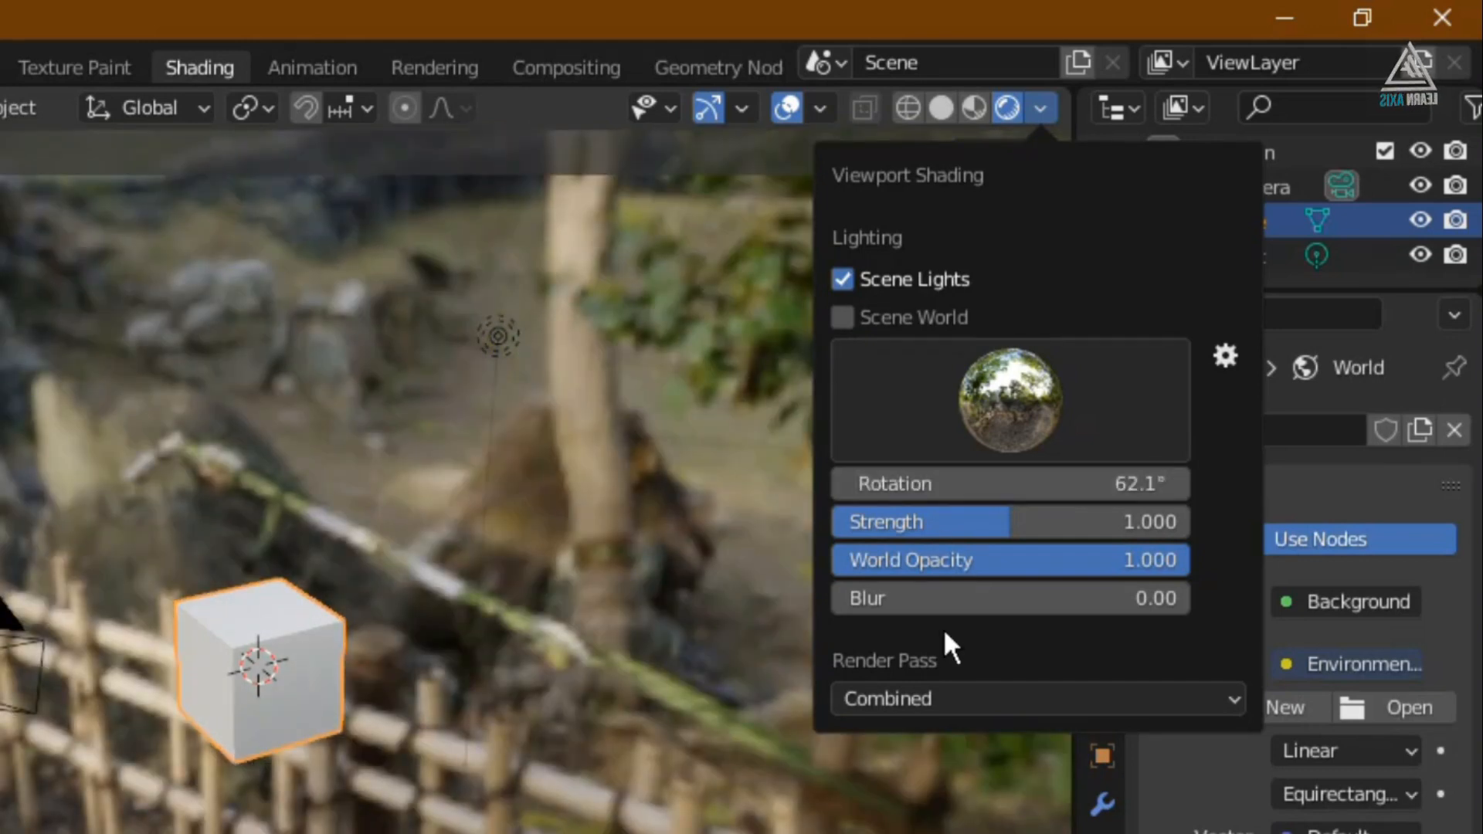
left_click_drag(924, 605, 1004, 606)
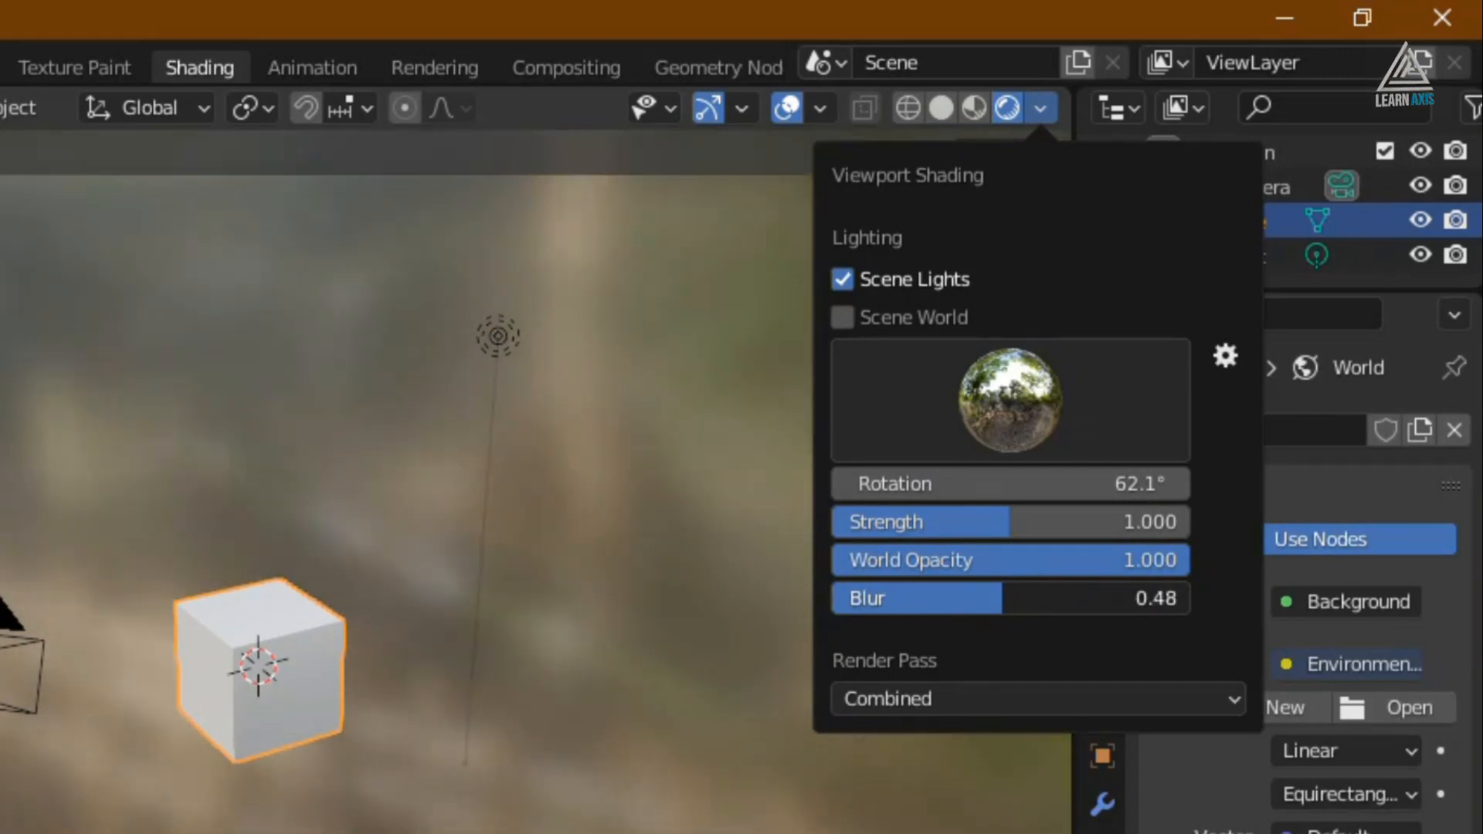